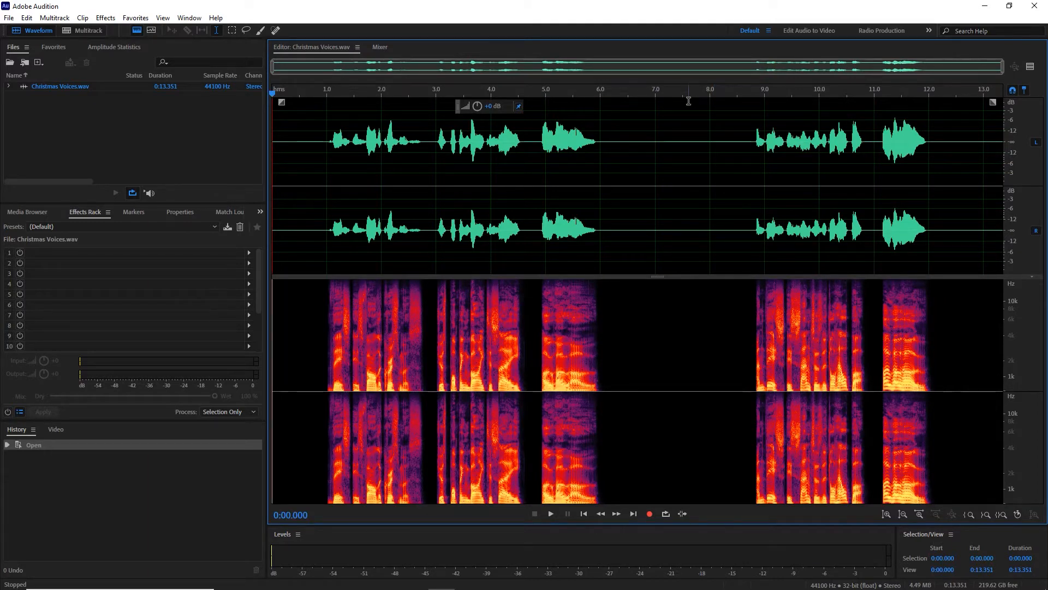
# Select the first voice passage from about 0.66 s to 7.54 s and listen to it.
pyautogui.moveTo(308, 183); pyautogui.dragTo(685, 204)
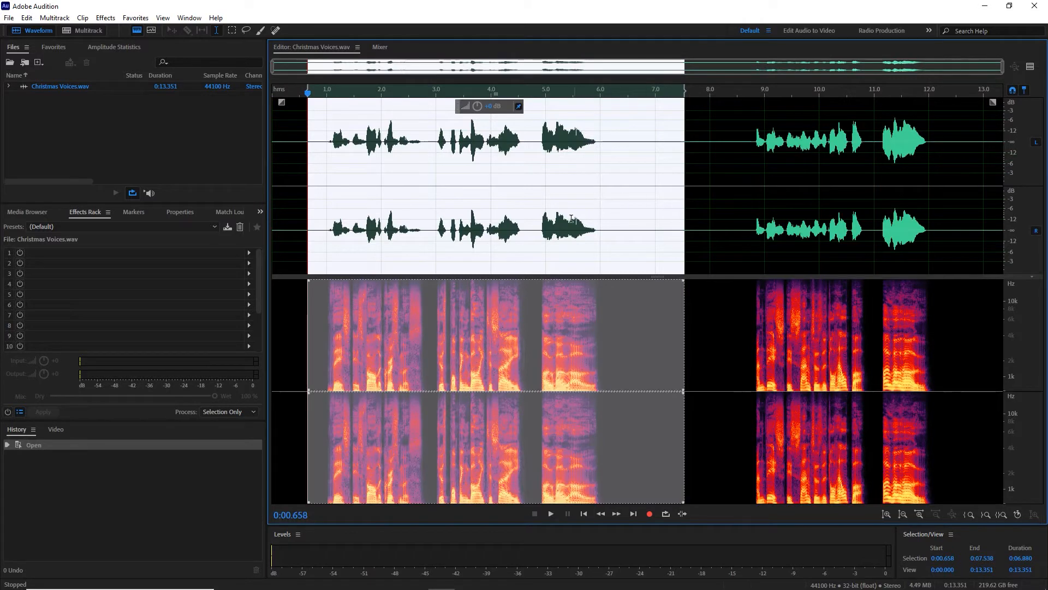
pyautogui.press('space')
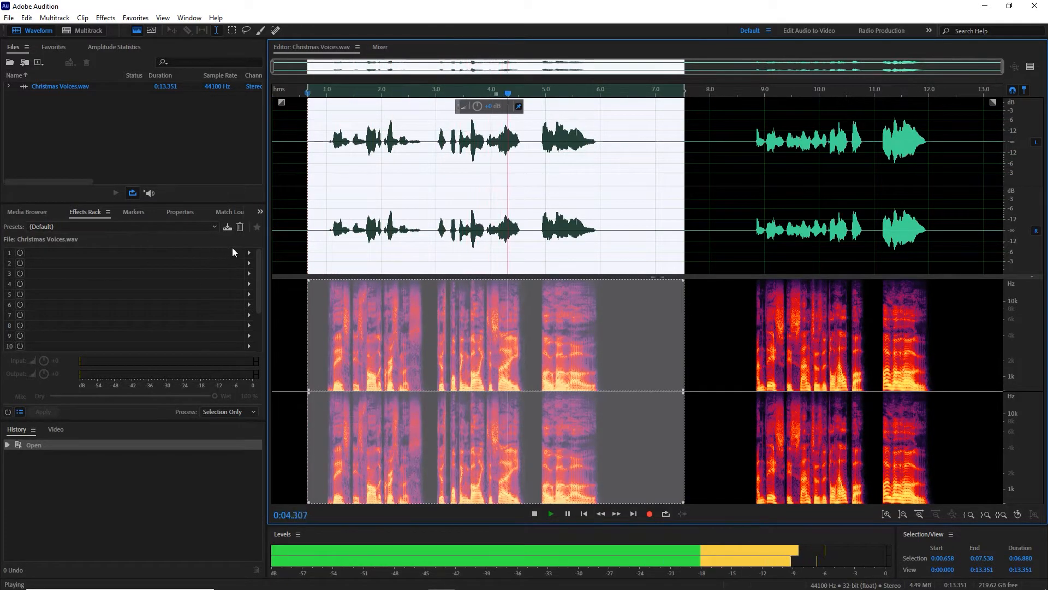
pyautogui.press('space')
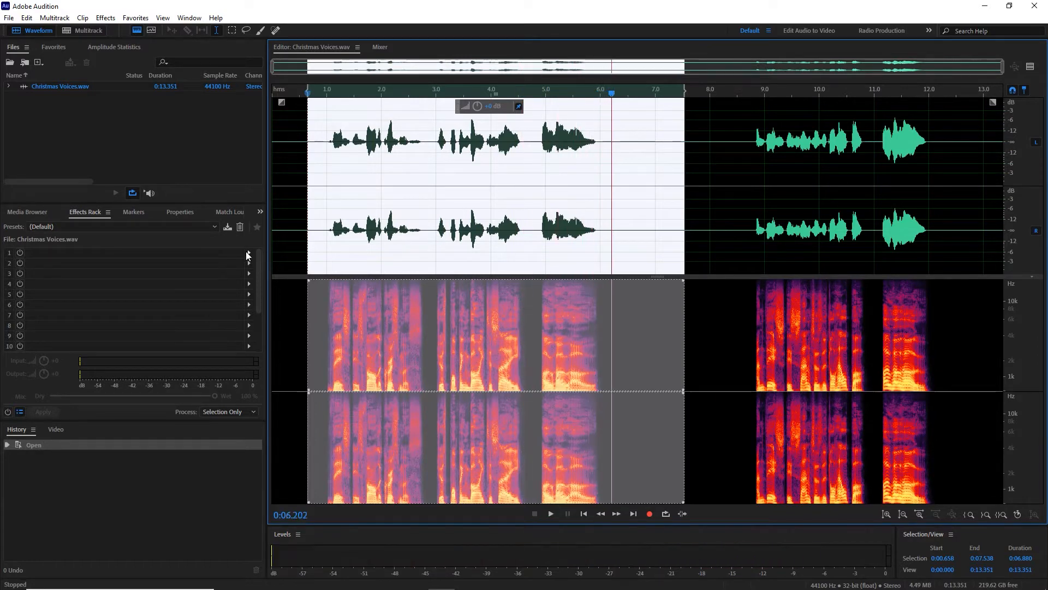
# Add the Pitch Shifter effect to slot 1 of the Effects Rack for the selected passage.
pyautogui.click(249, 253)
pyautogui.moveTo(335, 294)
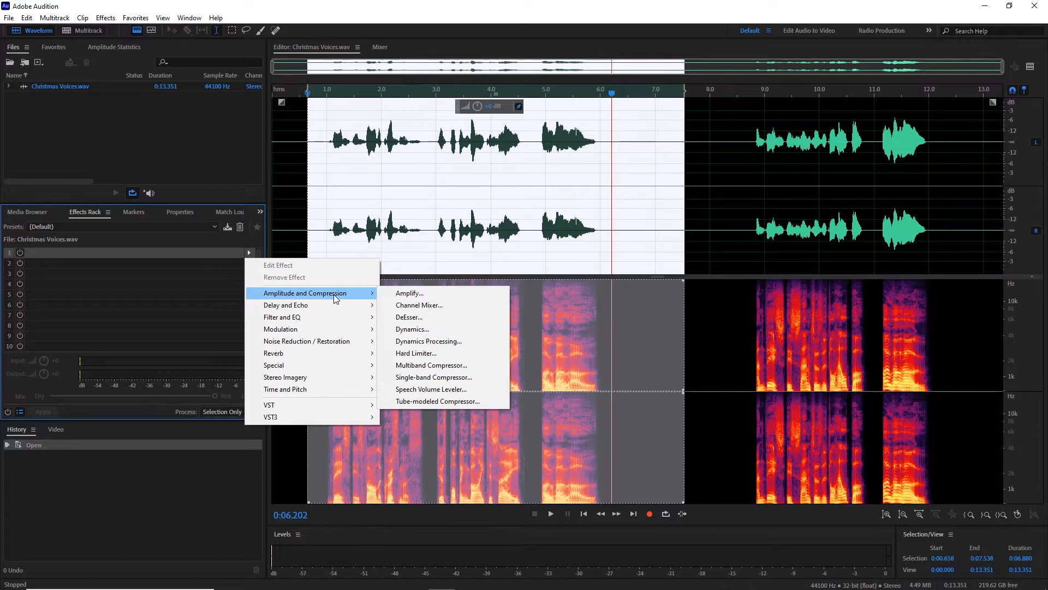
pyautogui.moveTo(301, 390)
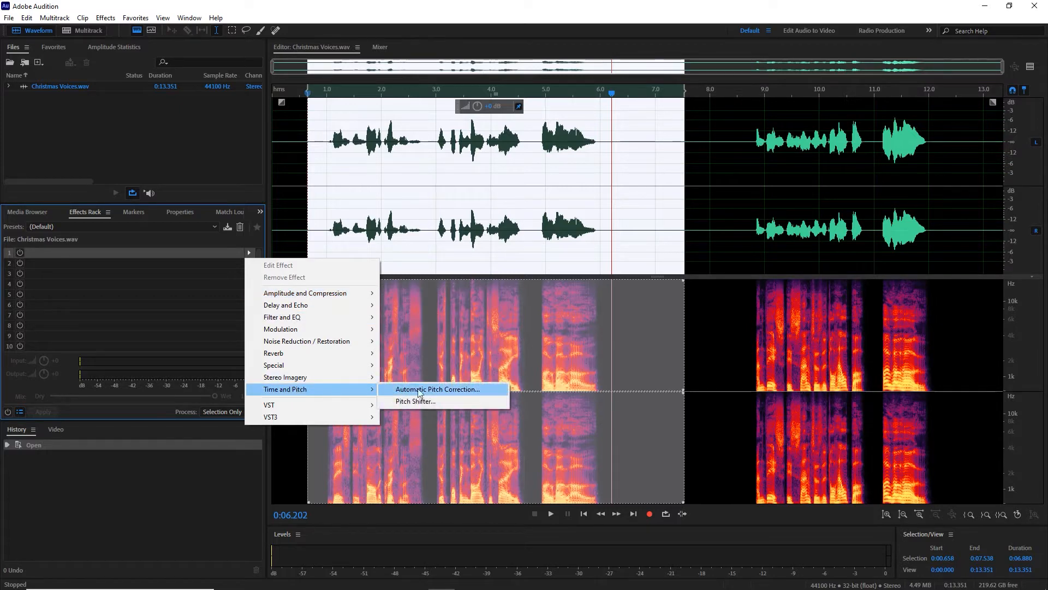
pyautogui.click(421, 402)
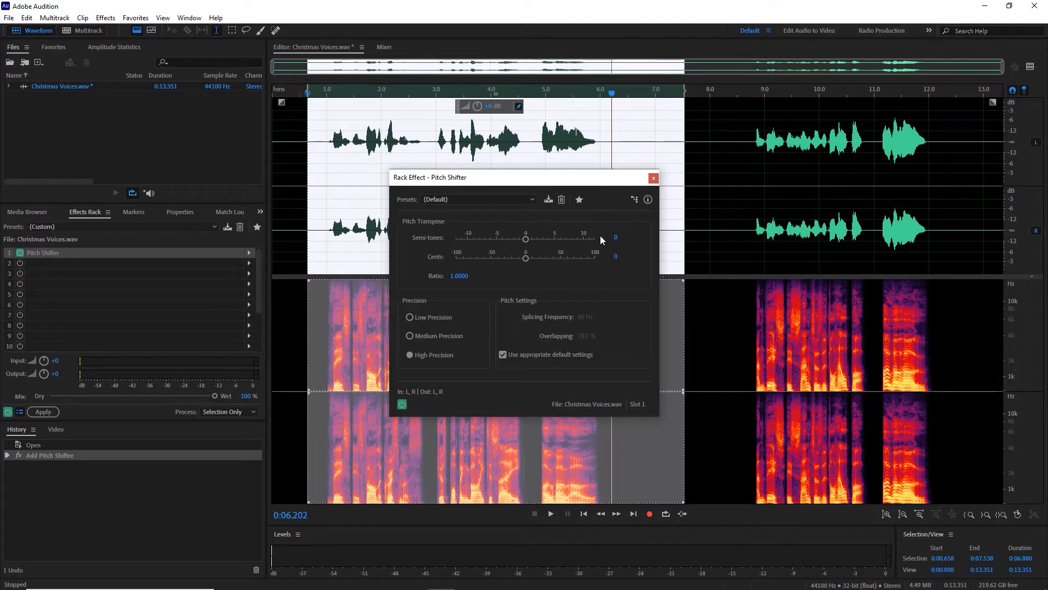
# Try a pitch transposition of -12 semi-tones and preview the passage.
pyautogui.click(616, 237)
pyautogui.moveTo(522, 239); pyautogui.dragTo(395, 247)
pyautogui.press('space')
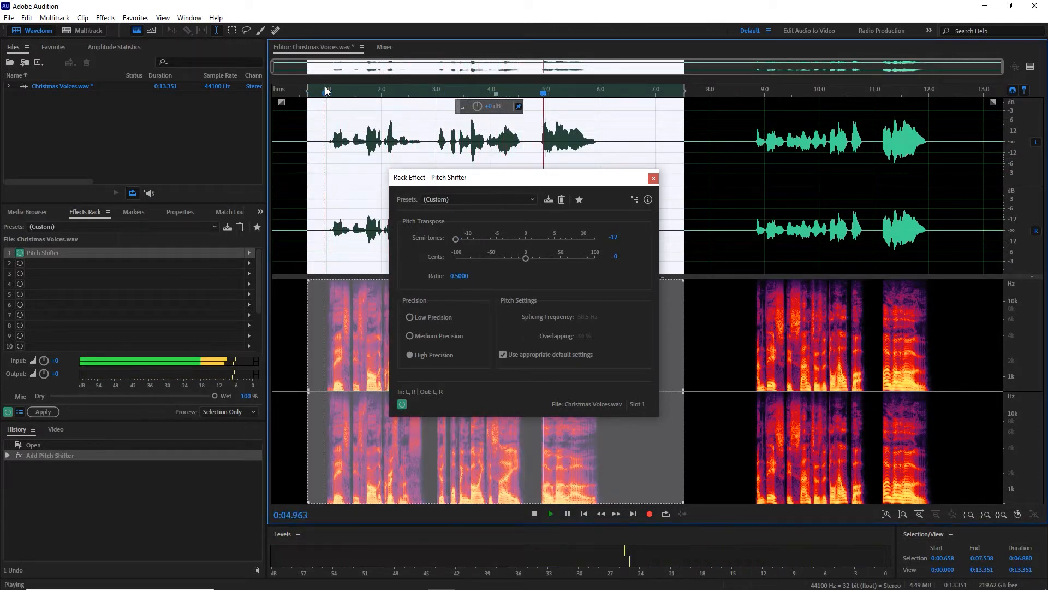
pyautogui.press('space')
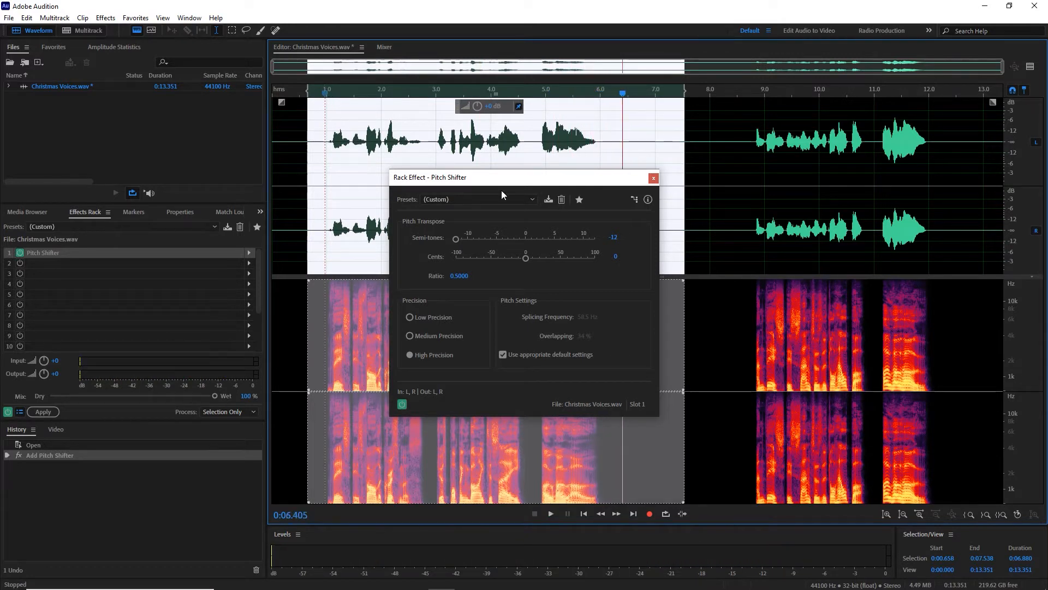
# Set the Pitch Shifter transposition to -1 semi-tone and preview the passage from about 0.88 s.
pyautogui.click(609, 238)
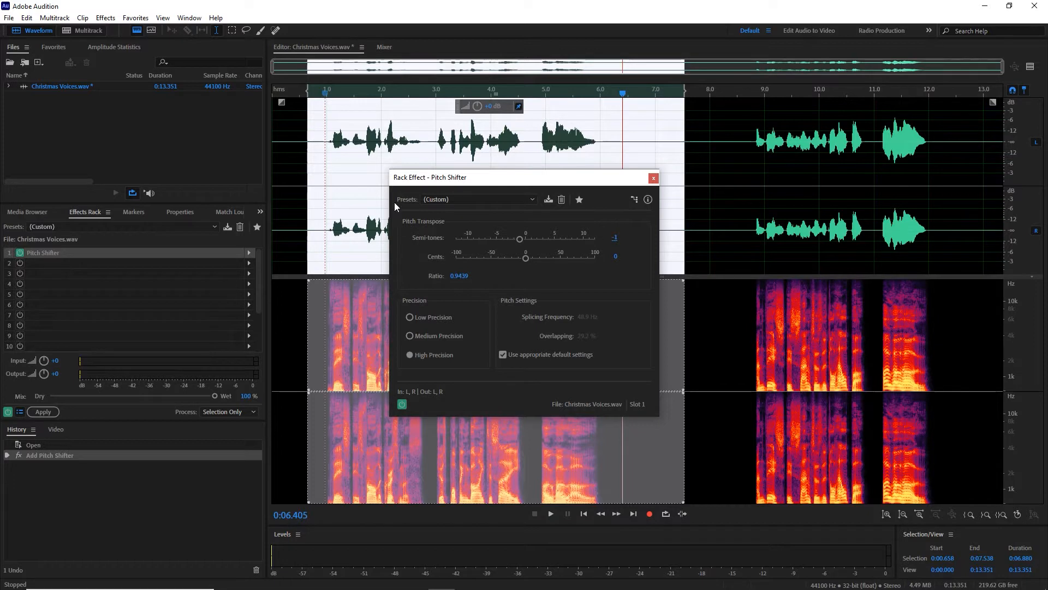
pyautogui.click(320, 96)
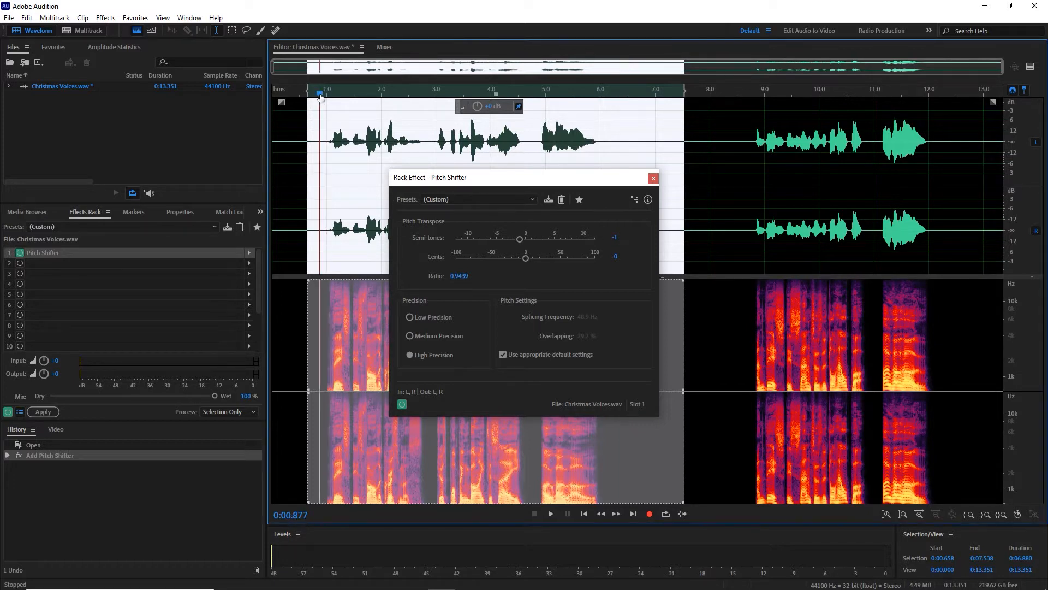
pyautogui.press('space')
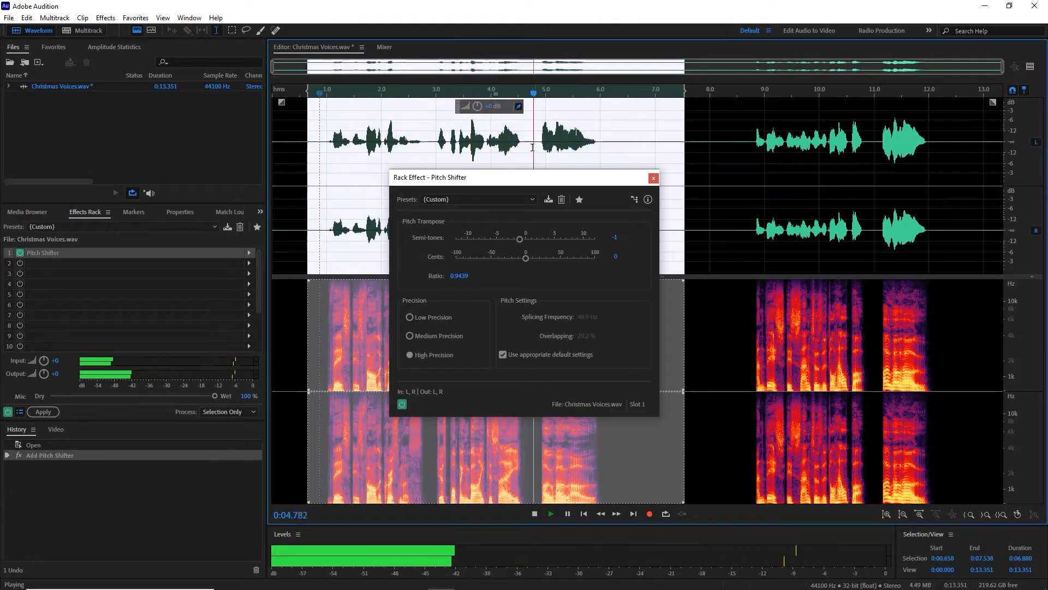
pyautogui.press('space')
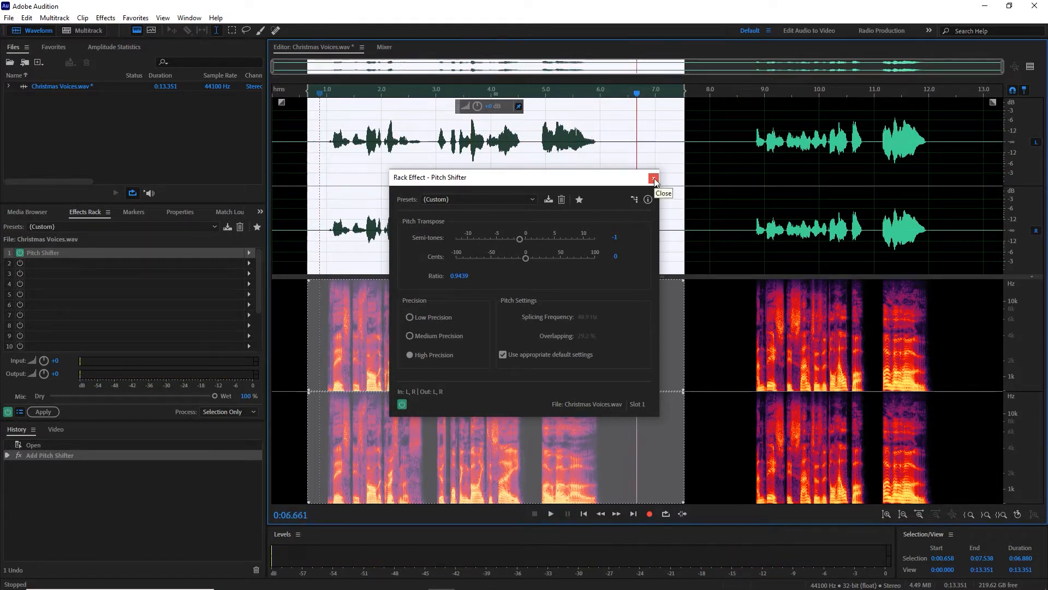
# Close the Pitch Shifter settings and apply the Effects Rack to the selection, dismissing the browser notification.
pyautogui.click(654, 178)
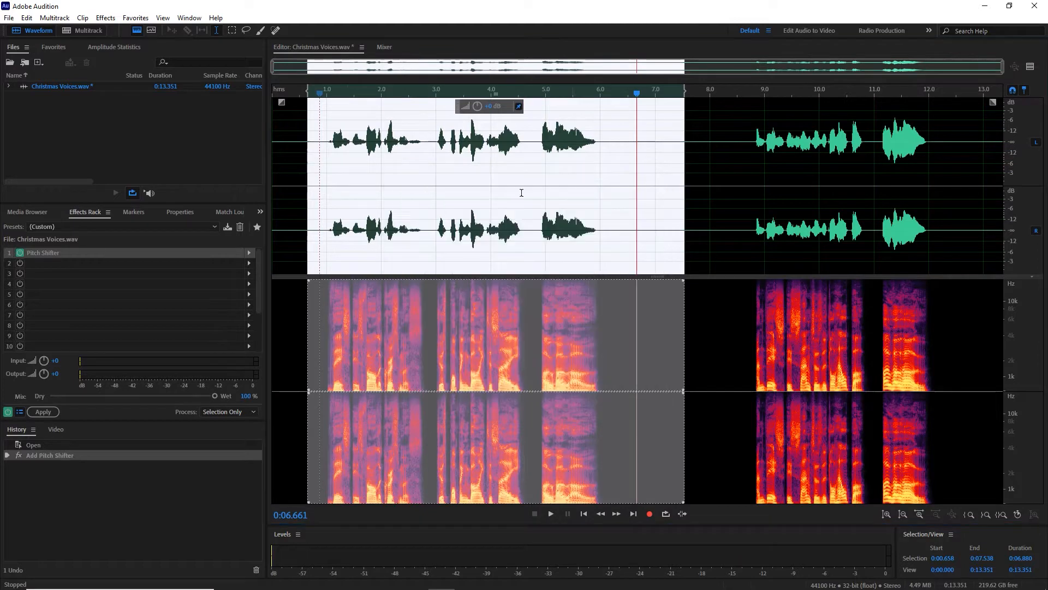
pyautogui.click(38, 412)
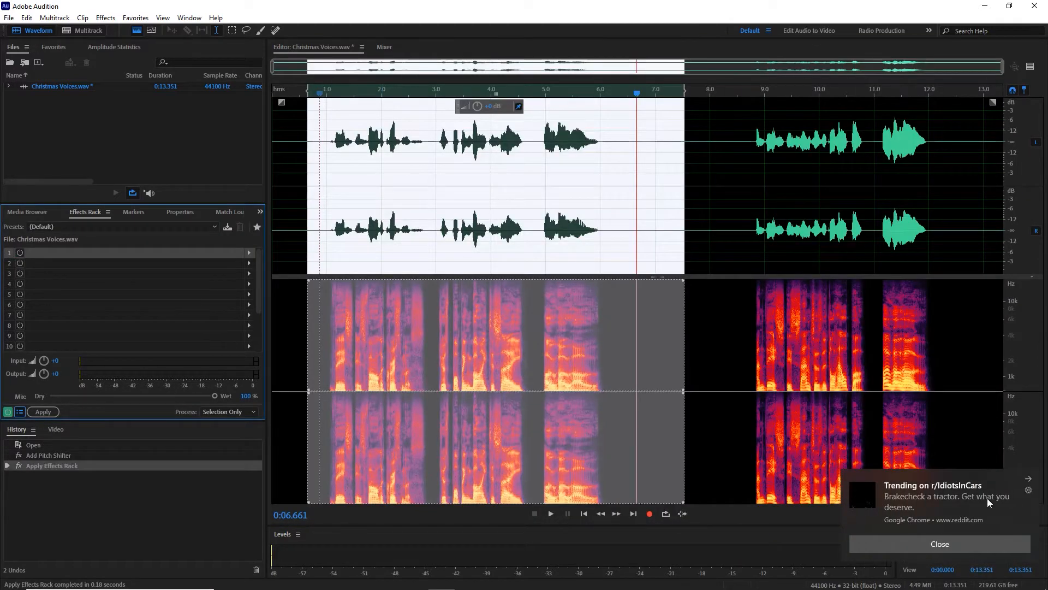
pyautogui.click(1023, 482)
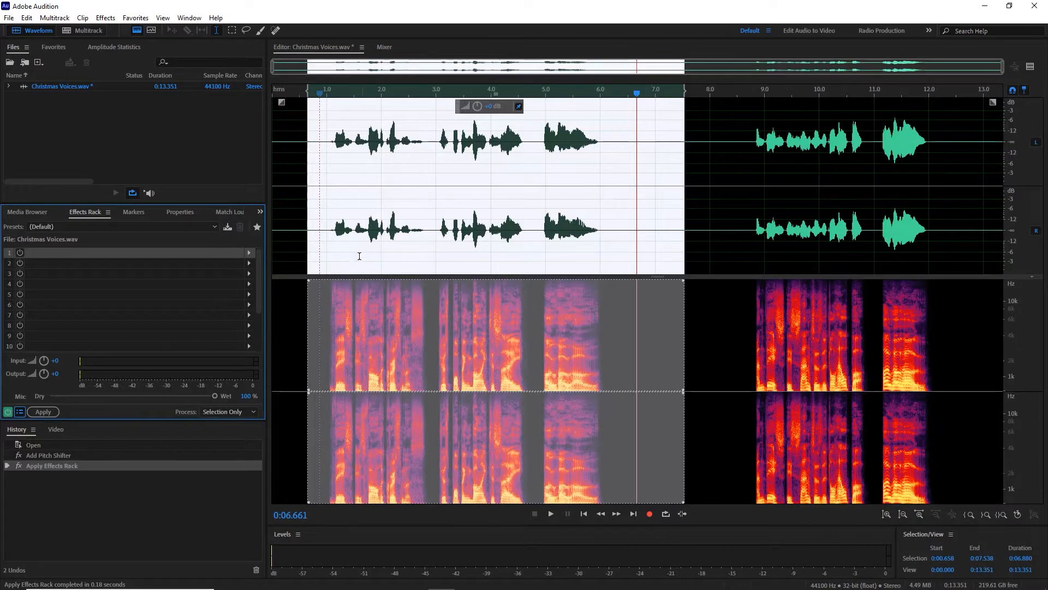
# Select the voice segment from about 4.77 s to 6.51 s and add a Pitch Shifter in slot 1.
pyautogui.click(324, 228)
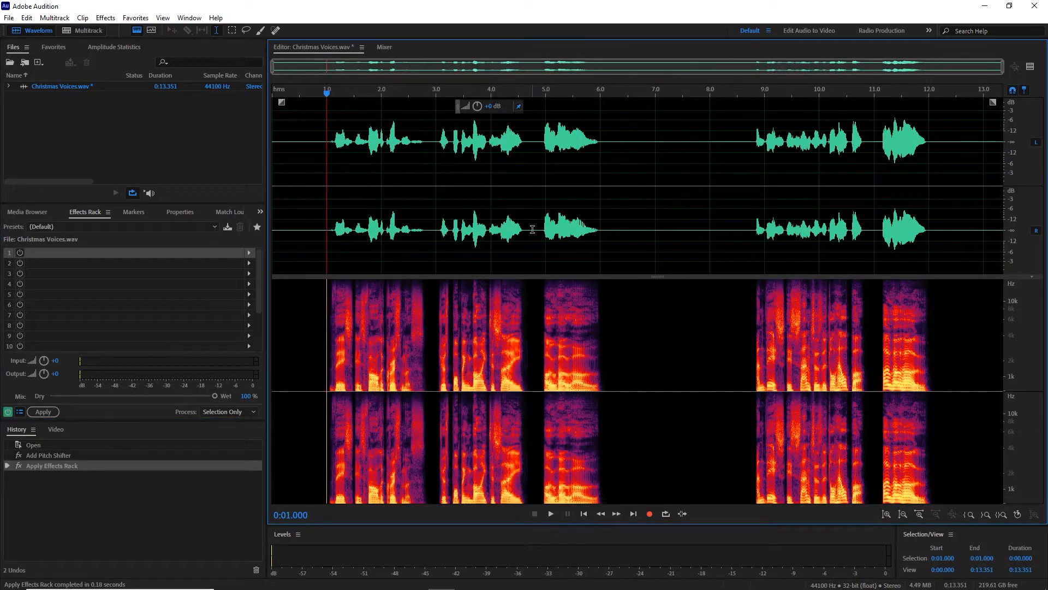
pyautogui.moveTo(533, 229); pyautogui.dragTo(628, 229)
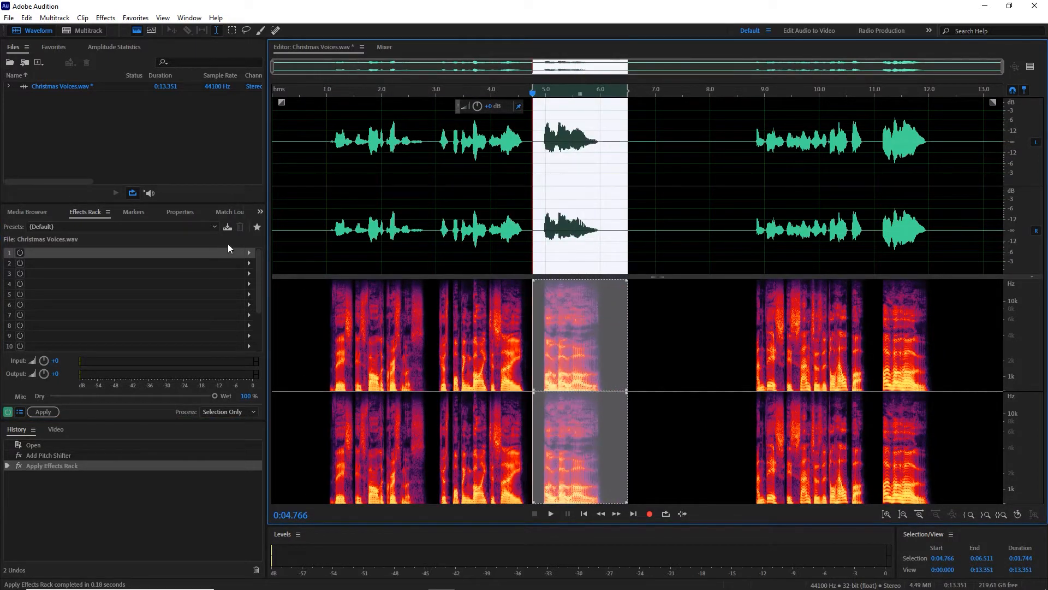
pyautogui.click(250, 253)
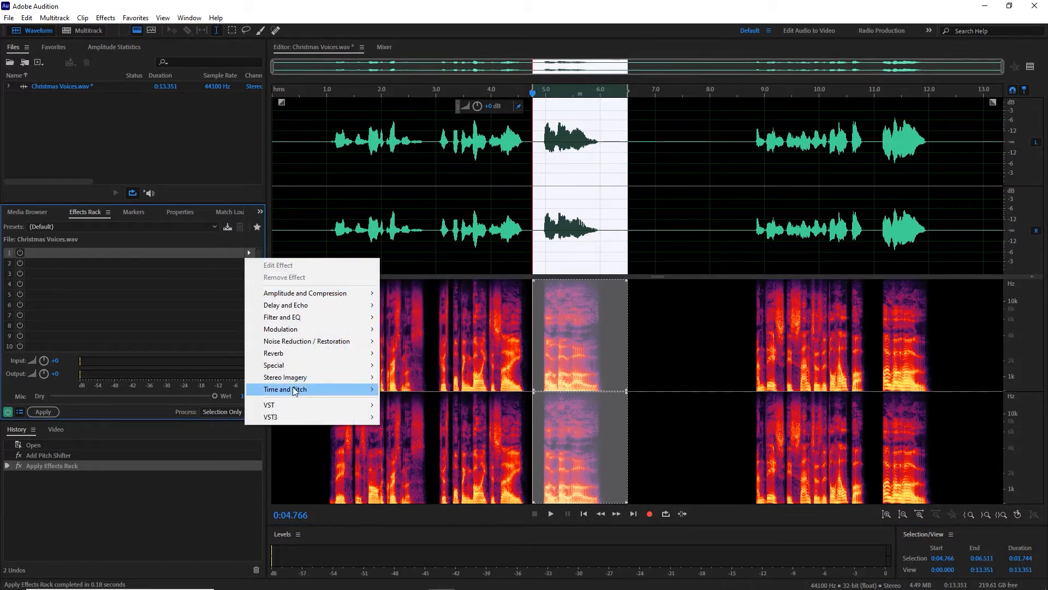
pyautogui.moveTo(328, 389)
pyautogui.click(420, 402)
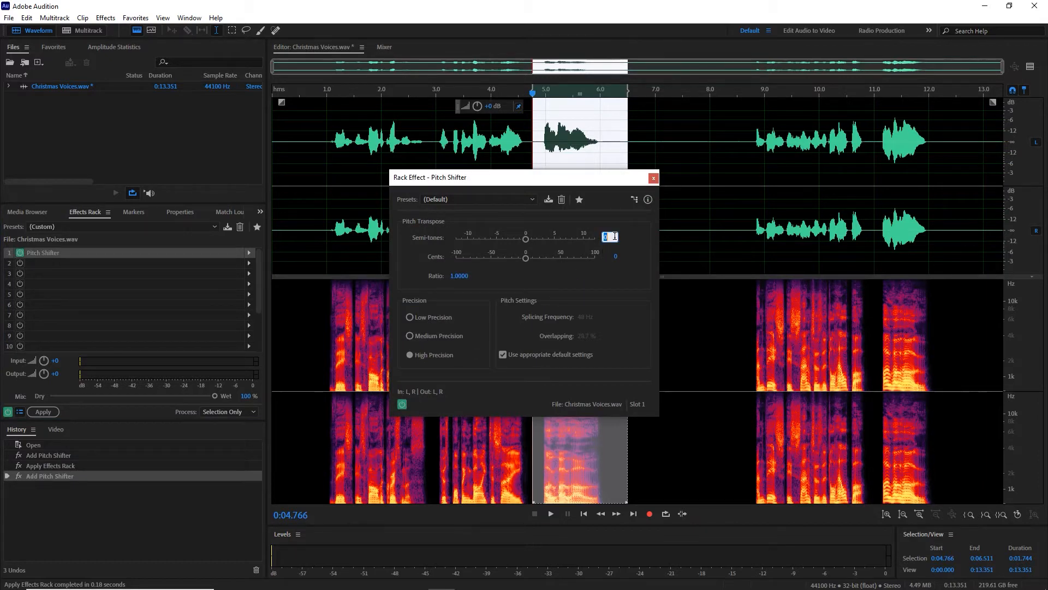
# Transpose the segment by -1 semi-tone, preview it twice, and close the Pitch Shifter settings.
pyautogui.write('-1')
pyautogui.press('Return')
pyautogui.press('space')
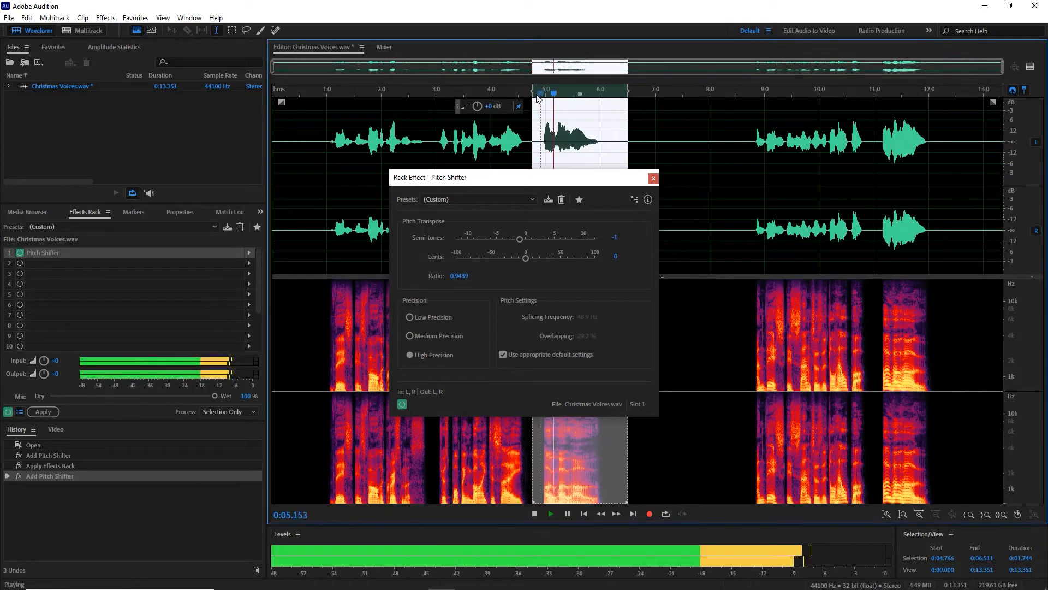
pyautogui.press('space')
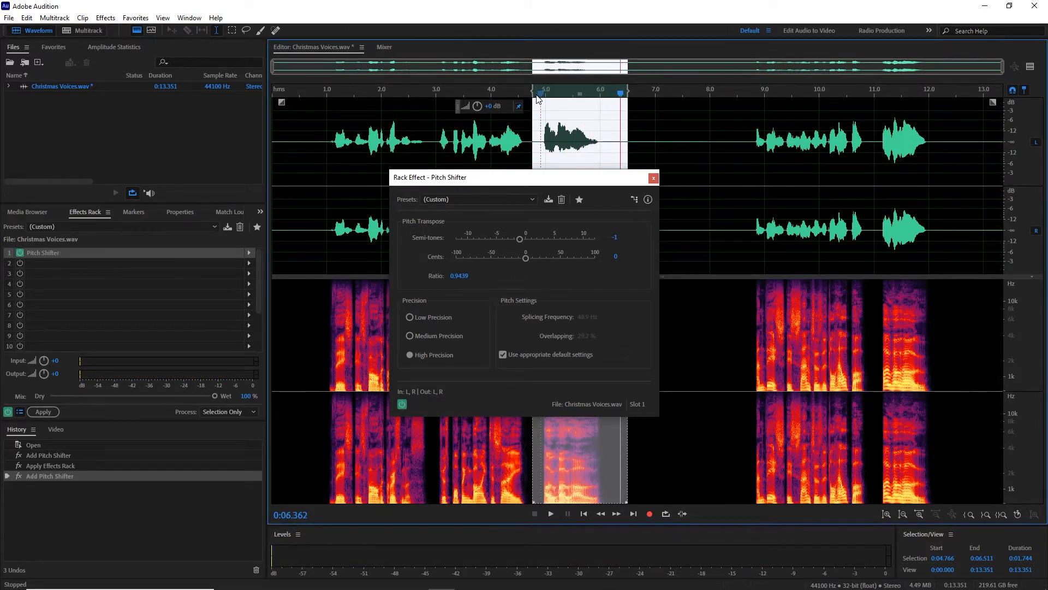
pyautogui.press('space')
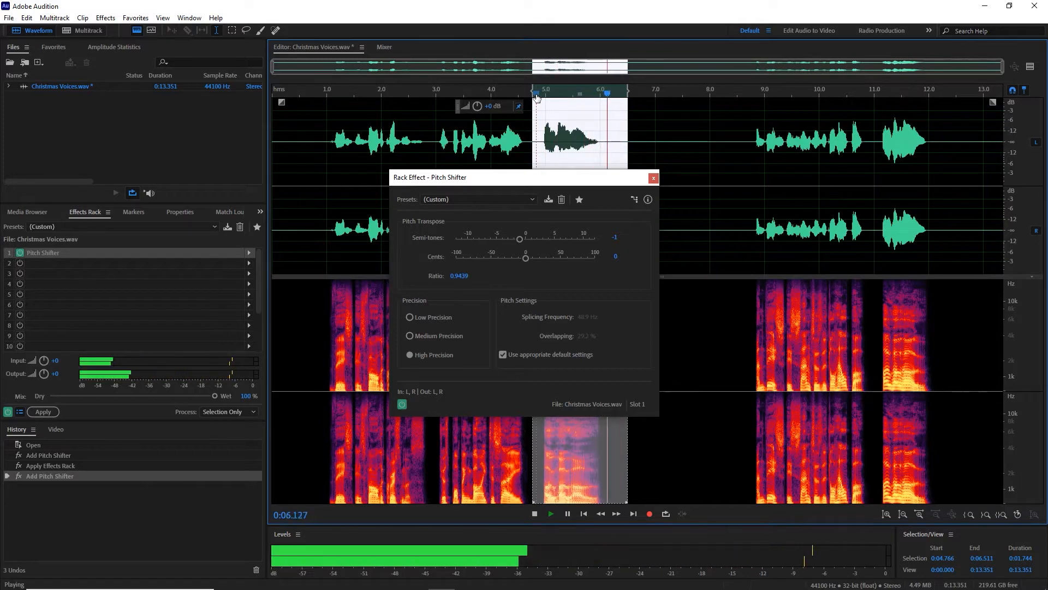
pyautogui.press('space')
pyautogui.click(654, 179)
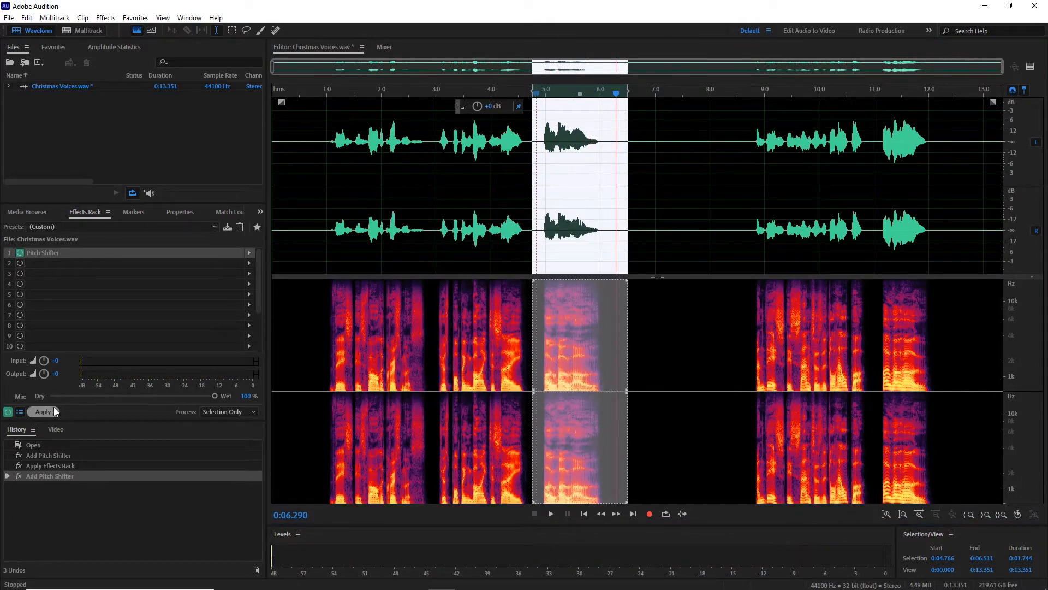
# Add the Studio Reverb effect to slot 2 of the Effects Rack.
pyautogui.click(249, 263)
pyautogui.moveTo(272, 309)
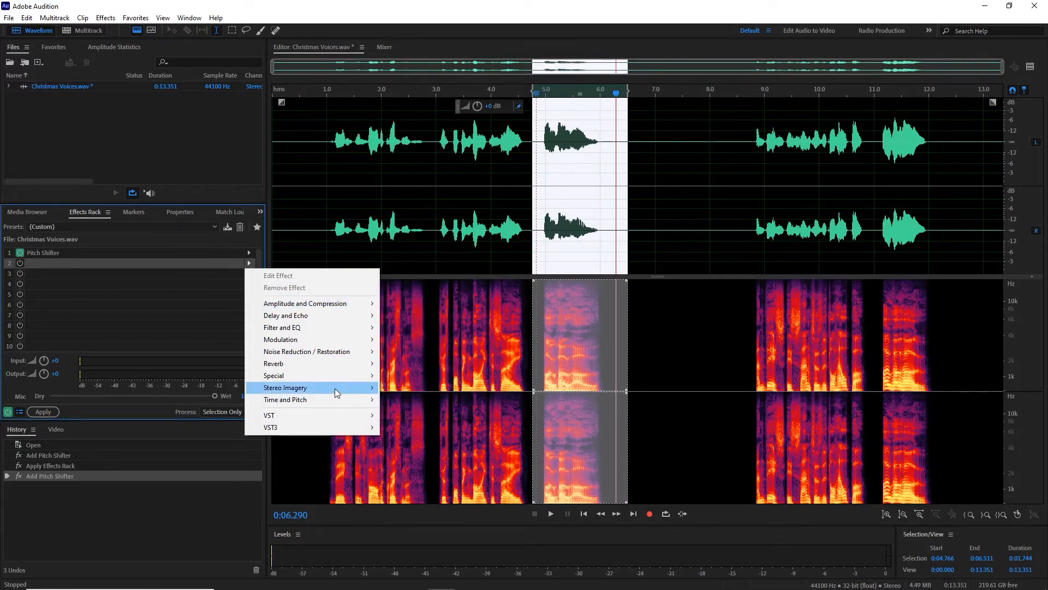
pyautogui.moveTo(352, 363)
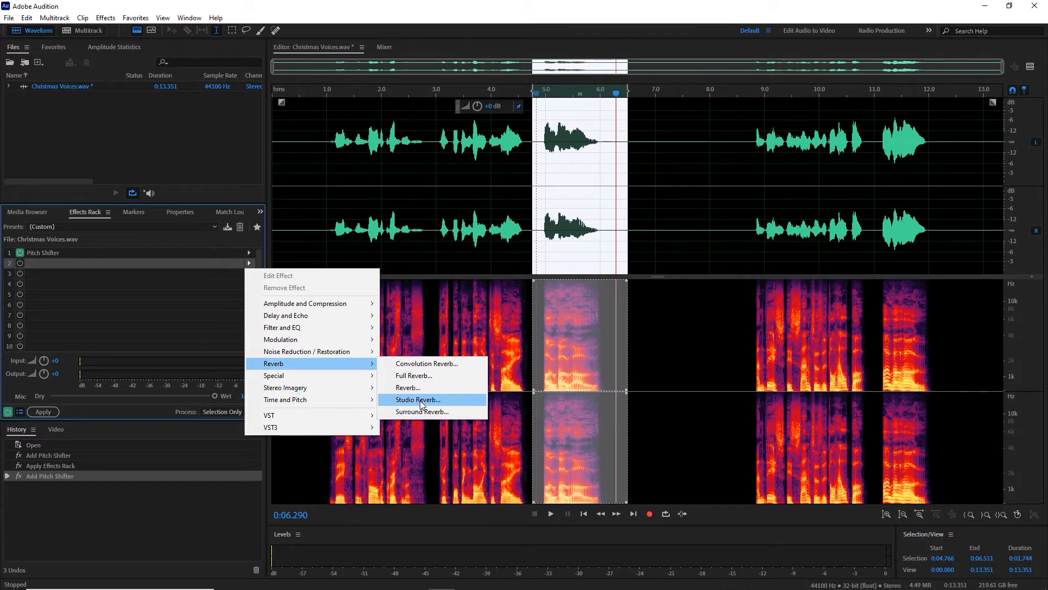
pyautogui.click(420, 400)
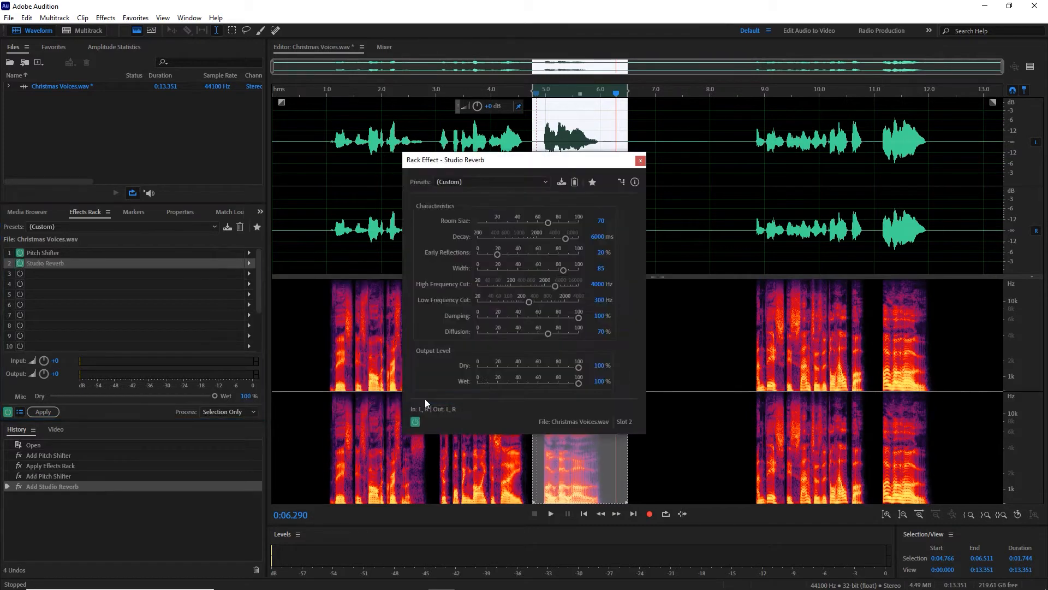
# Load the Great Hall preset in Studio Reverb and set the dry output level to 100%.
pyautogui.click(498, 183)
pyautogui.click(516, 243)
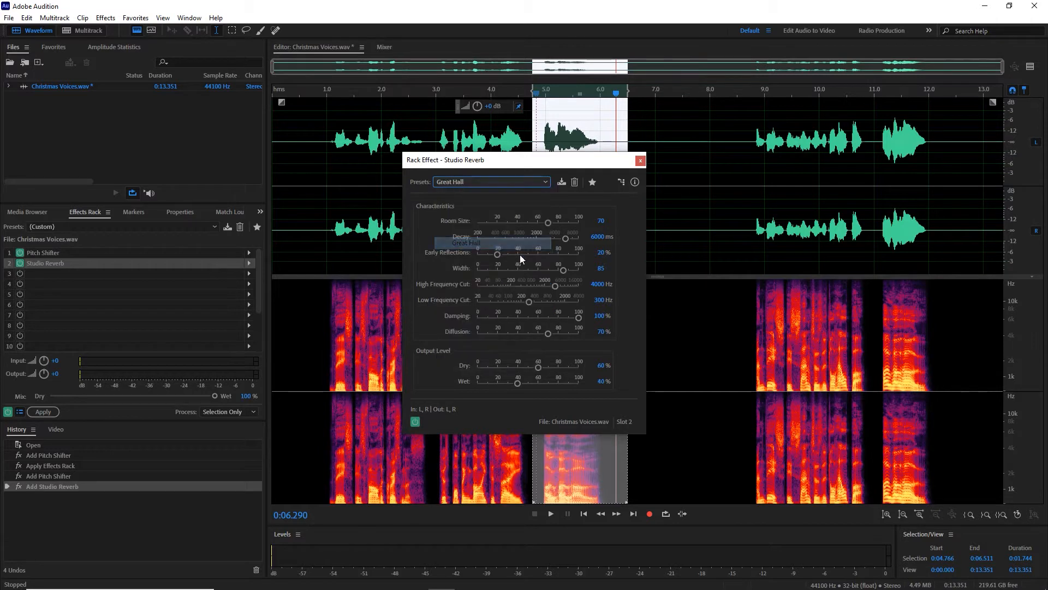
pyautogui.click(601, 366)
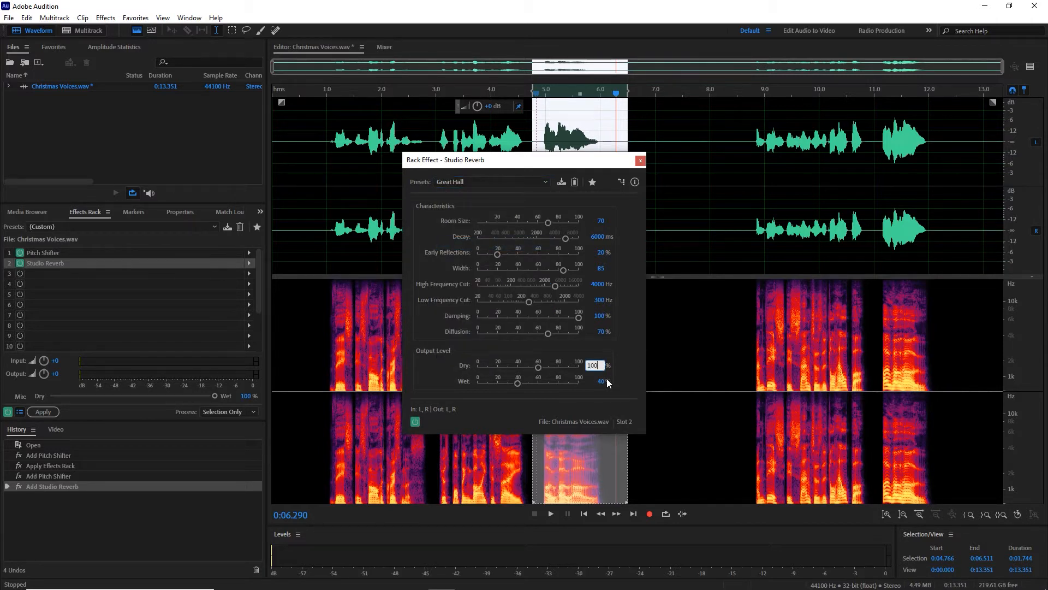
pyautogui.click(601, 381)
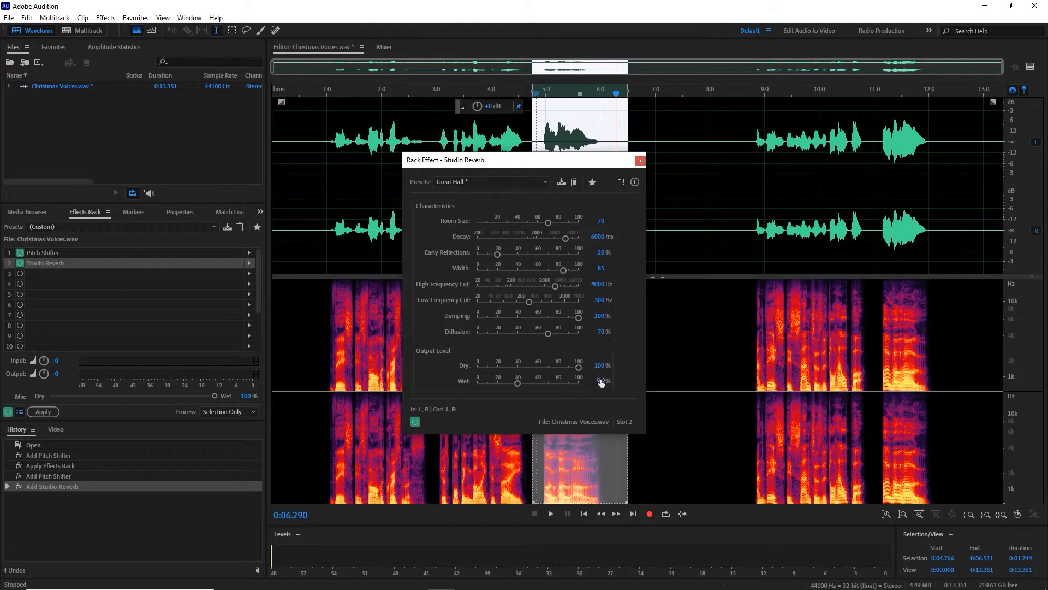
# Preview the pitch-shifted segment with the reverb from just before its start.
pyautogui.click(530, 92)
pyautogui.press('space')
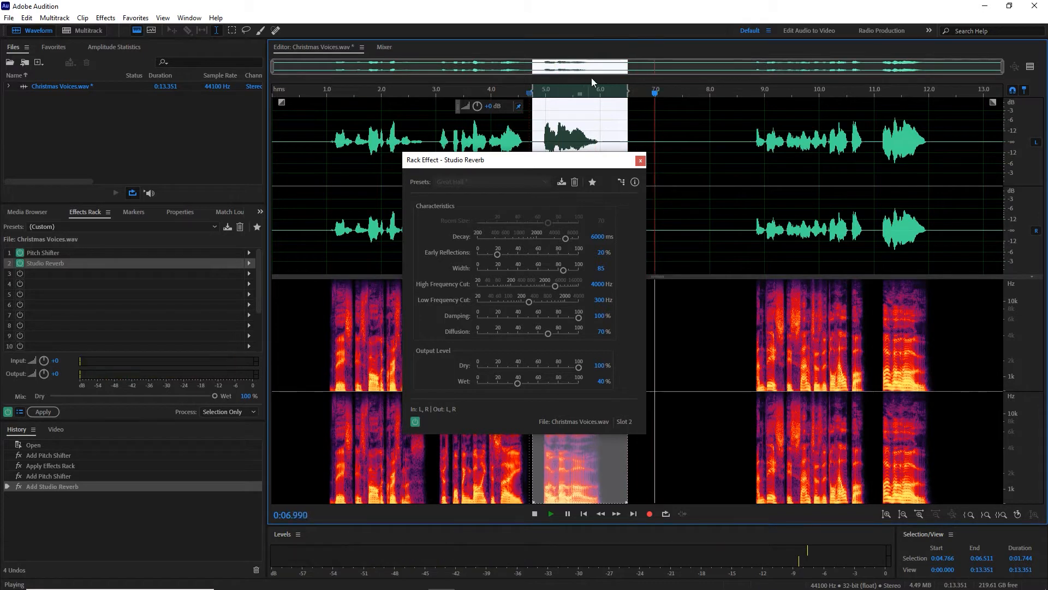
pyautogui.press('space')
# Extend the selection's end to about 8.36 s and replay the segment with its reverb tail.
pyautogui.moveTo(628, 90); pyautogui.dragTo(729, 96)
pyautogui.press('space')
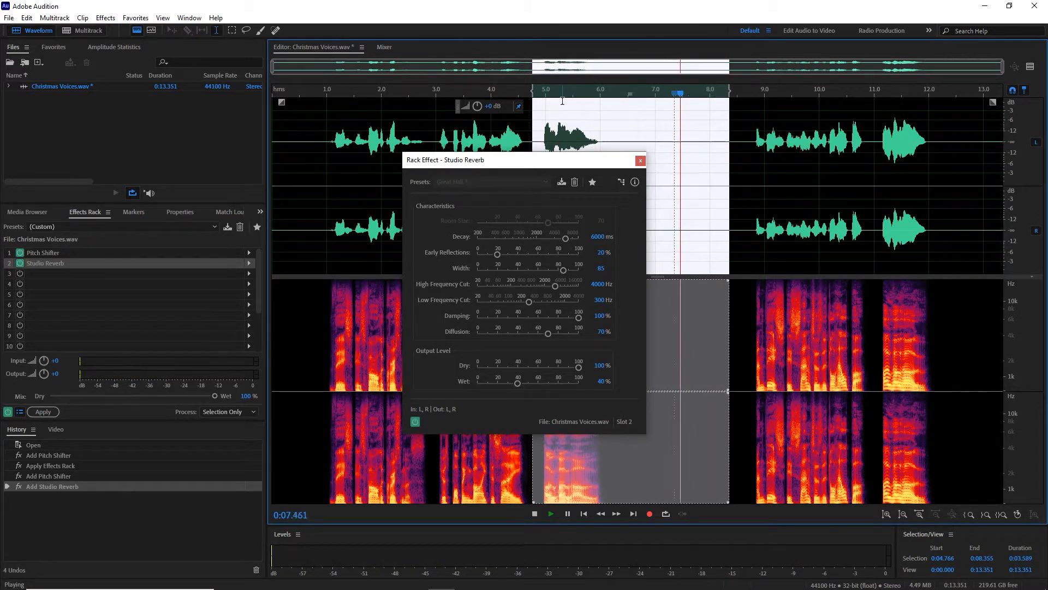
pyautogui.click(540, 96)
pyautogui.press('space')
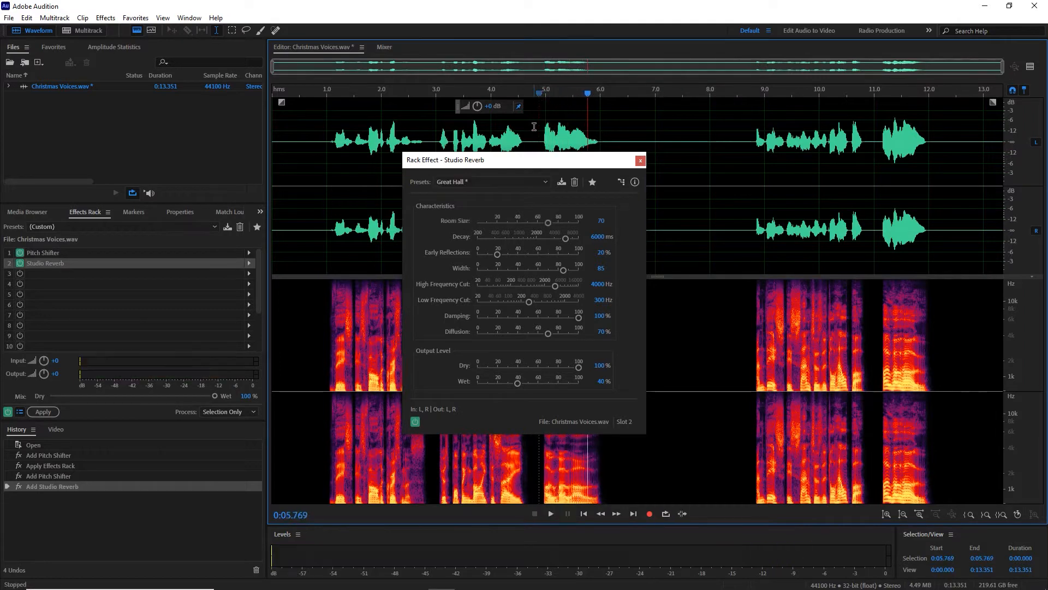
# Apply both rack effects to the audio from about 4.82 s to 8.59 s and play the file from about 0.22 s.
pyautogui.moveTo(536, 101); pyautogui.dragTo(742, 141)
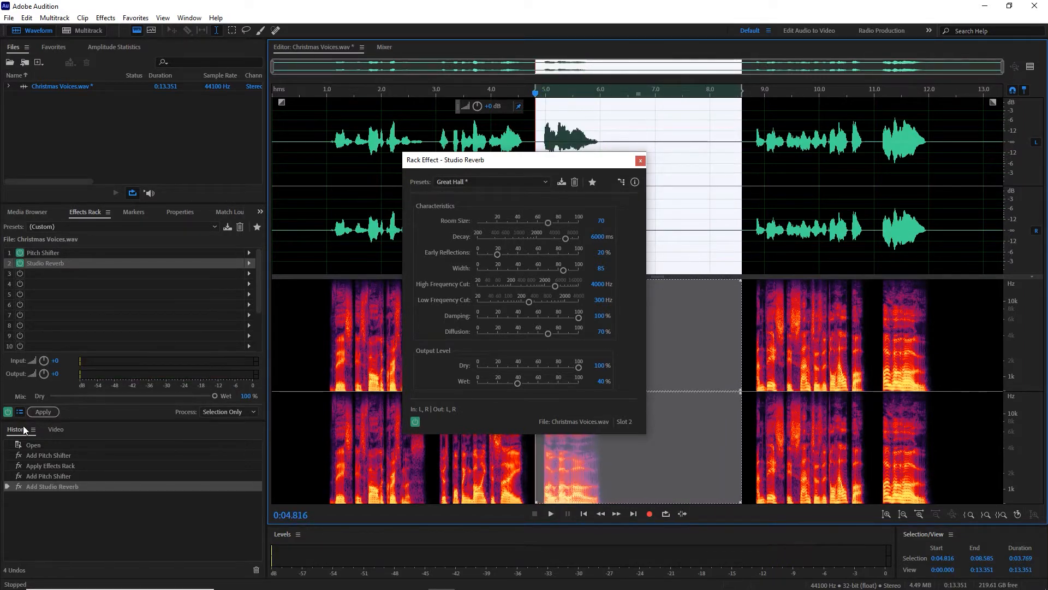
pyautogui.click(37, 415)
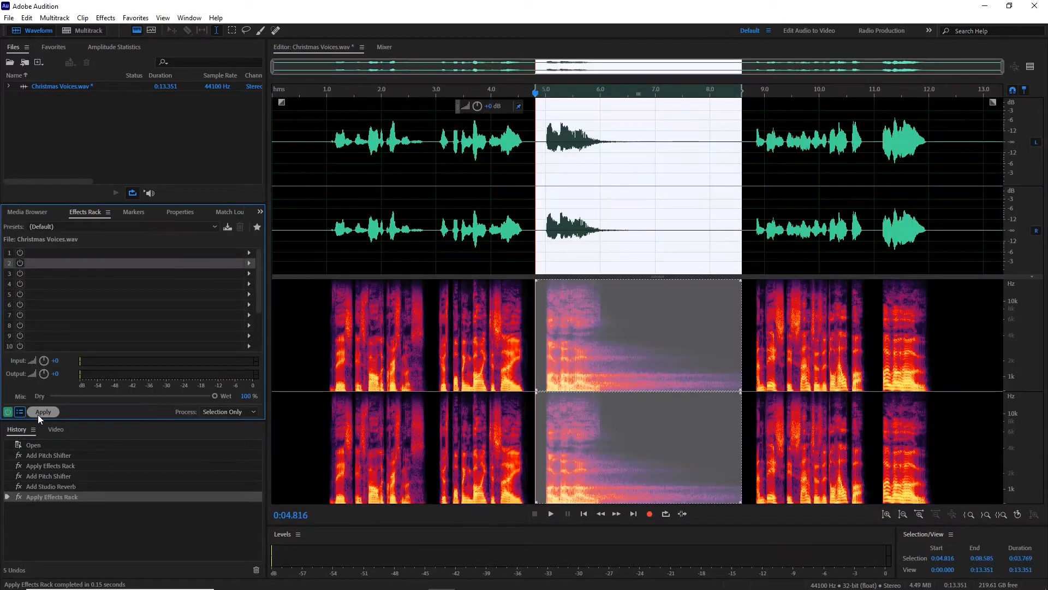
pyautogui.click(284, 185)
pyautogui.press('space')
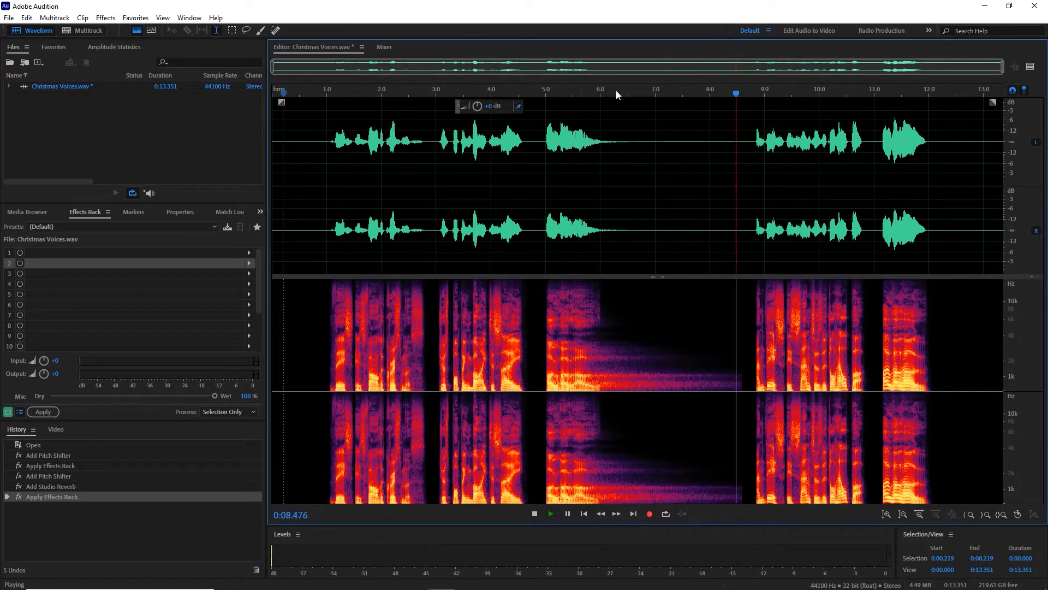
# Play the last unprocessed line from about 8.69 s.
pyautogui.press('space')
pyautogui.click(747, 162)
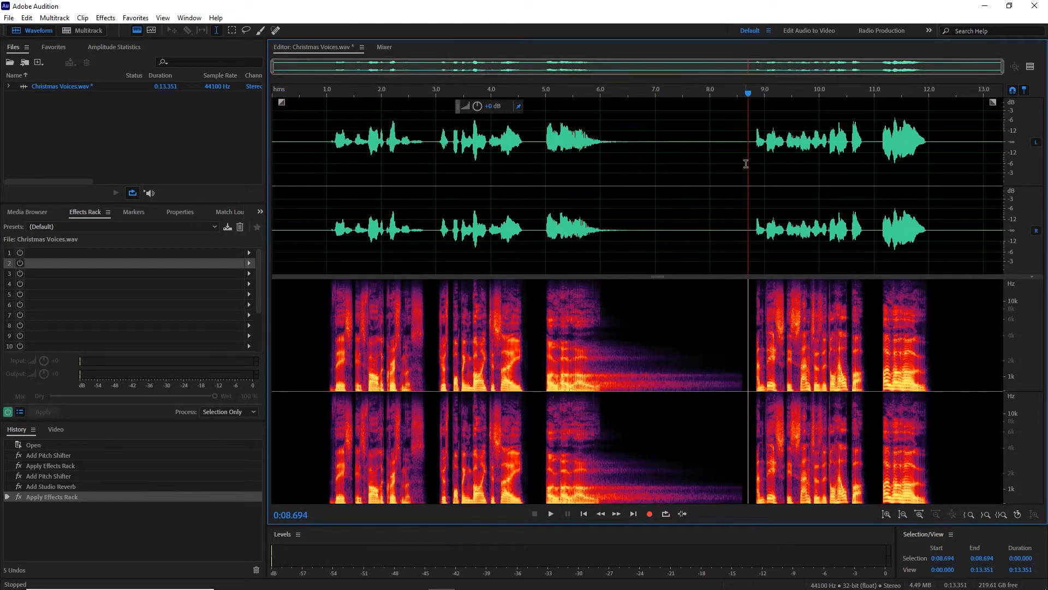
pyautogui.press('space')
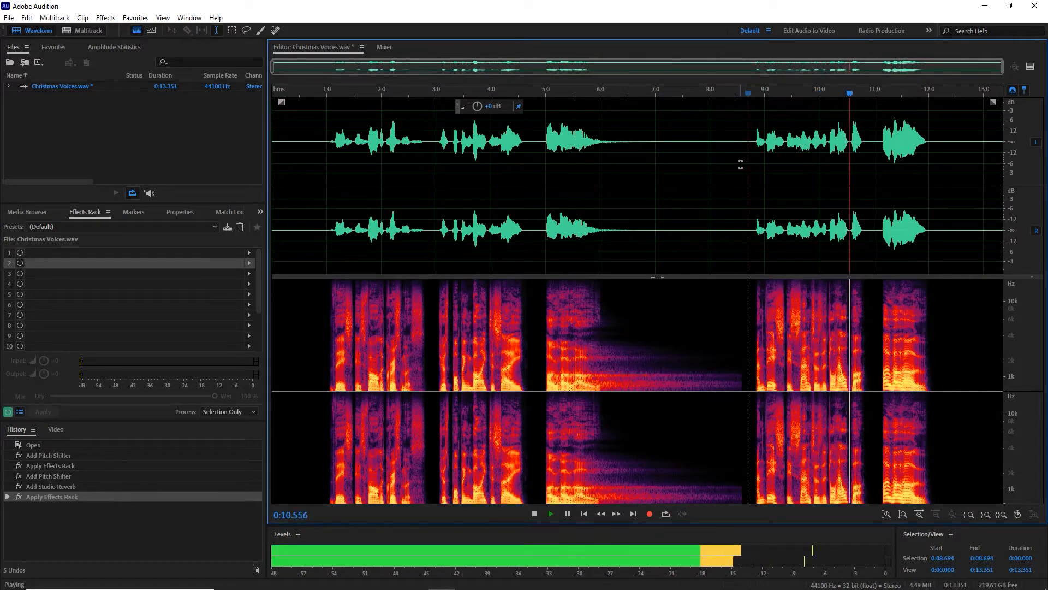
pyautogui.press('space')
# Select the audio from about 8.71 s to 13 s and add a Pitch Shifter in the first effects rack slot.
pyautogui.click(747, 214)
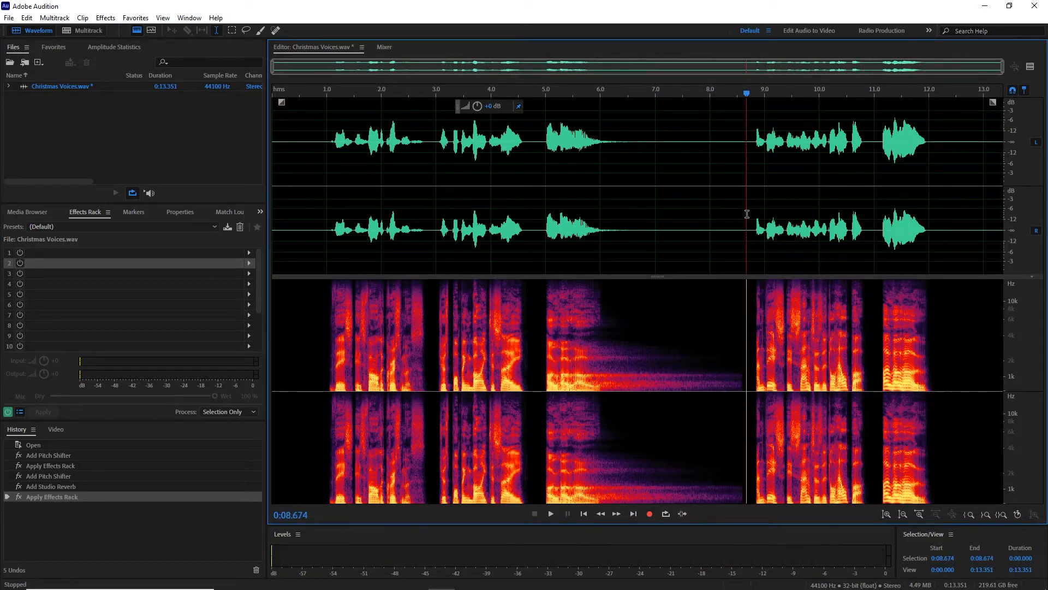
pyautogui.moveTo(749, 211); pyautogui.dragTo(983, 213)
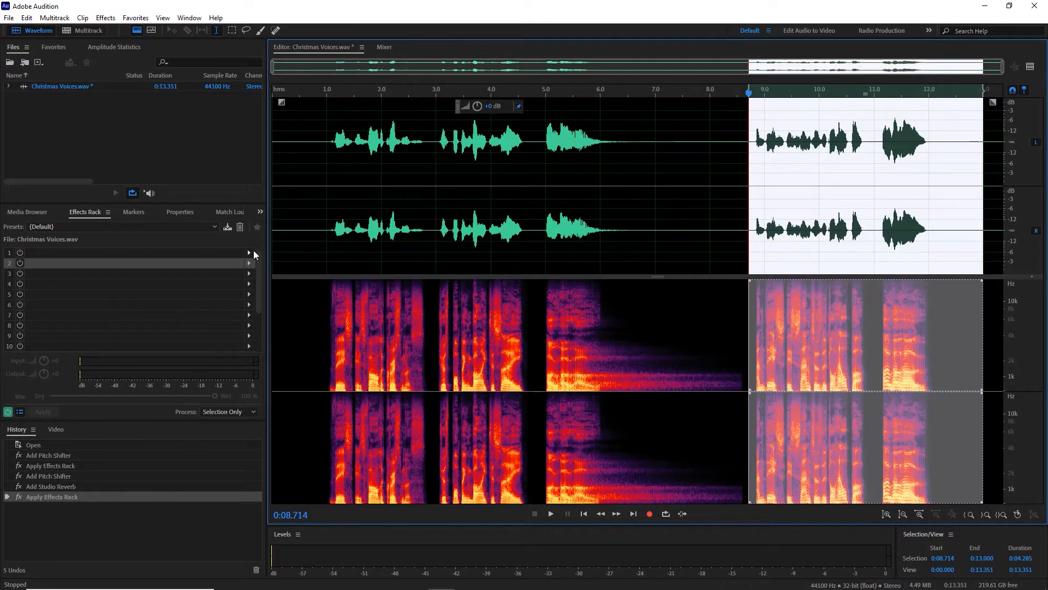
pyautogui.click(249, 252)
pyautogui.moveTo(312, 388)
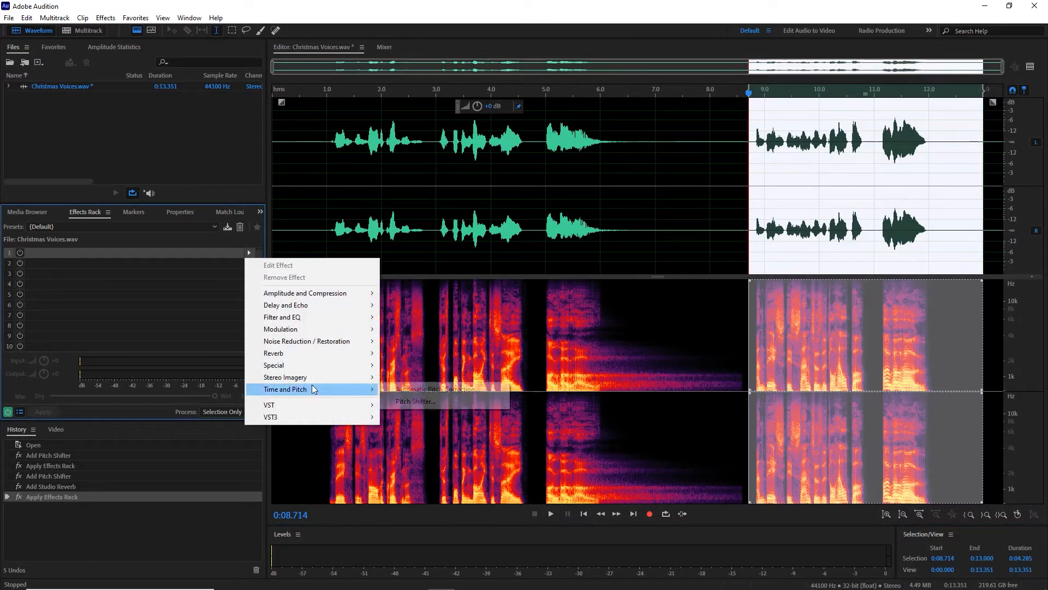
pyautogui.click(415, 402)
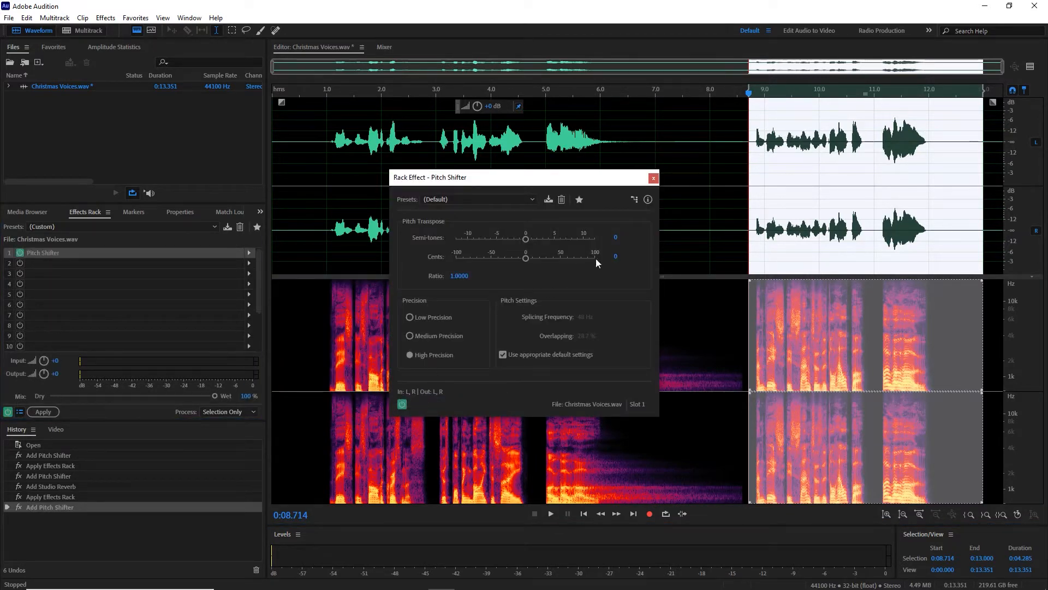
# Set the pitch shift to 1 semi-tone and preview the last line from about 8.81 s.
pyautogui.click(614, 237)
pyautogui.press('Return')
pyautogui.click(756, 173)
pyautogui.press('space')
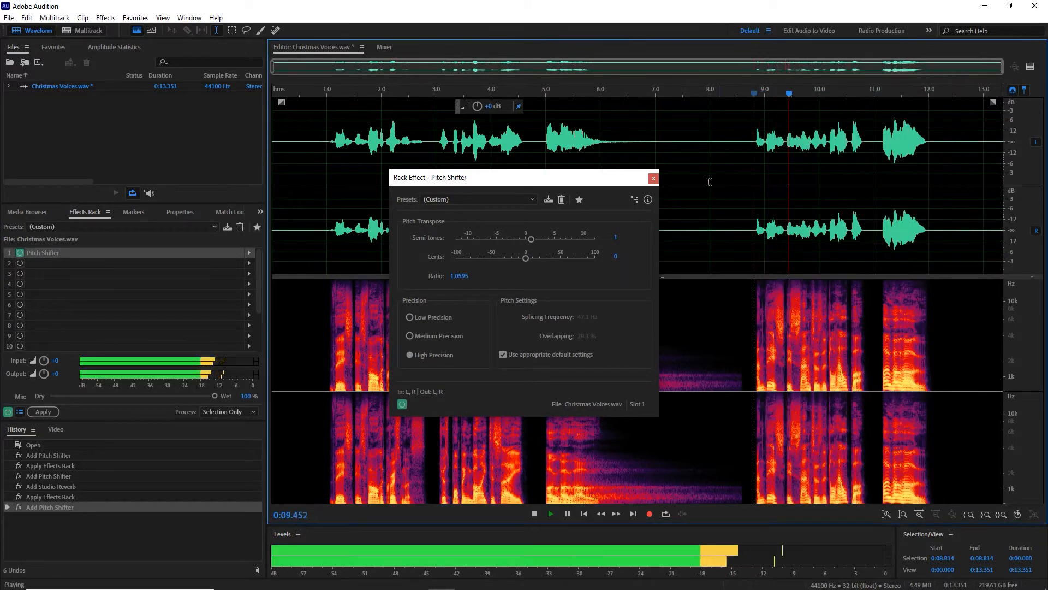
# Set the pitch shift to 3 semi-tones and preview the audio from about 8.67 s to the file's end.
pyautogui.click(614, 236)
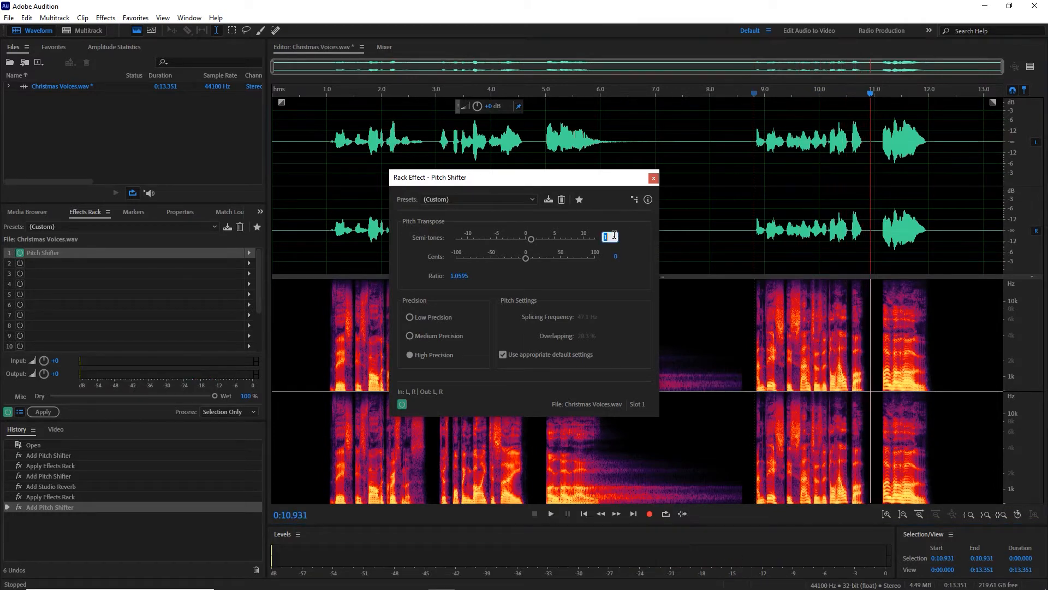
pyautogui.write('3')
pyautogui.click(739, 162)
pyautogui.moveTo(746, 155); pyautogui.dragTo(1017, 168)
pyautogui.press('space')
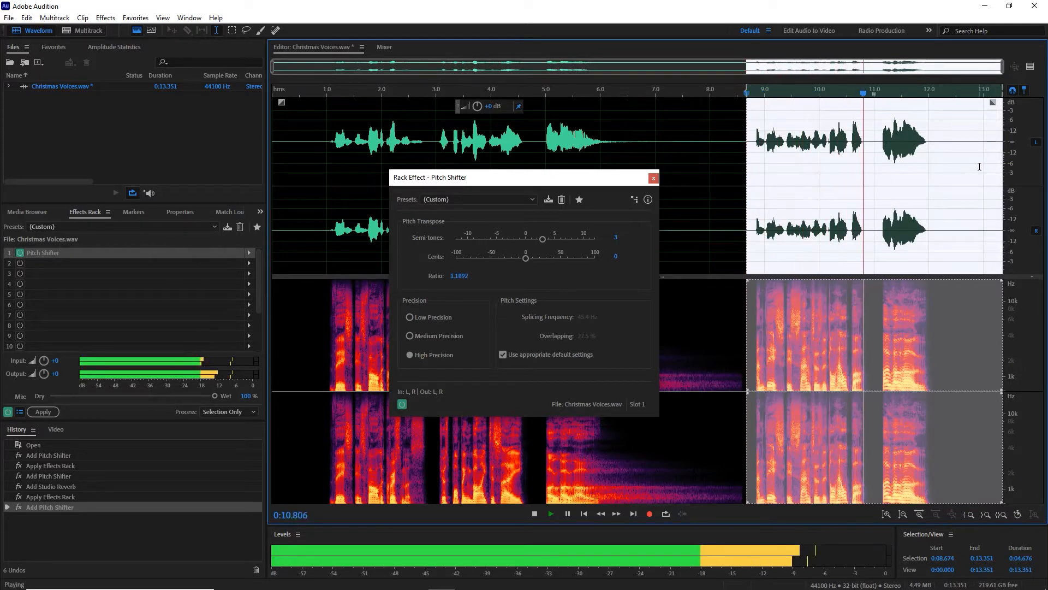
pyautogui.press('space')
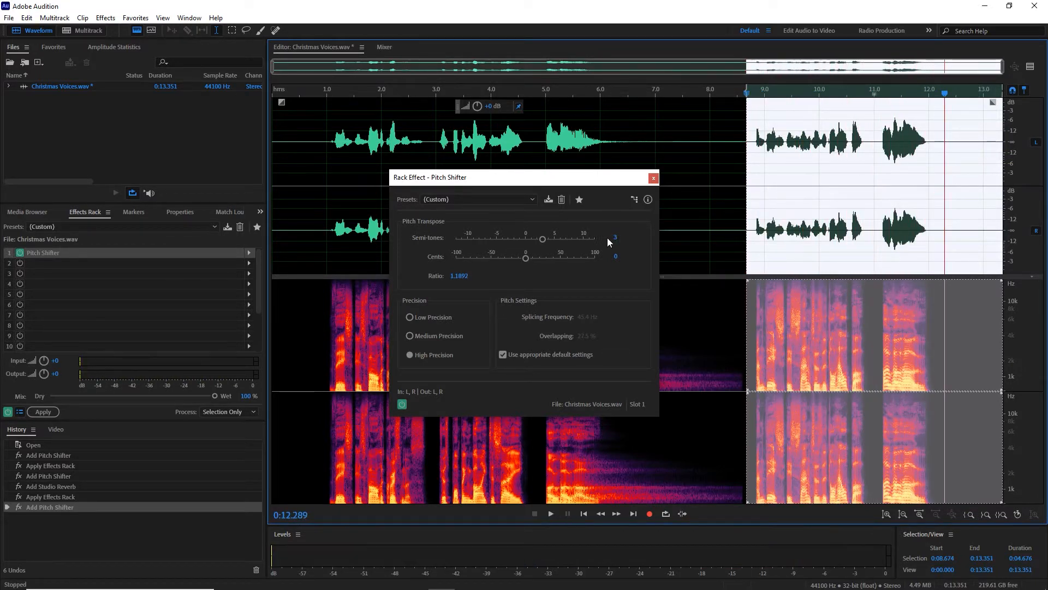
# Set the pitch shift to 5 semi-tones, then preview and apply it on the audio from about 8.77 s to 13.25 s.
pyautogui.click(615, 236)
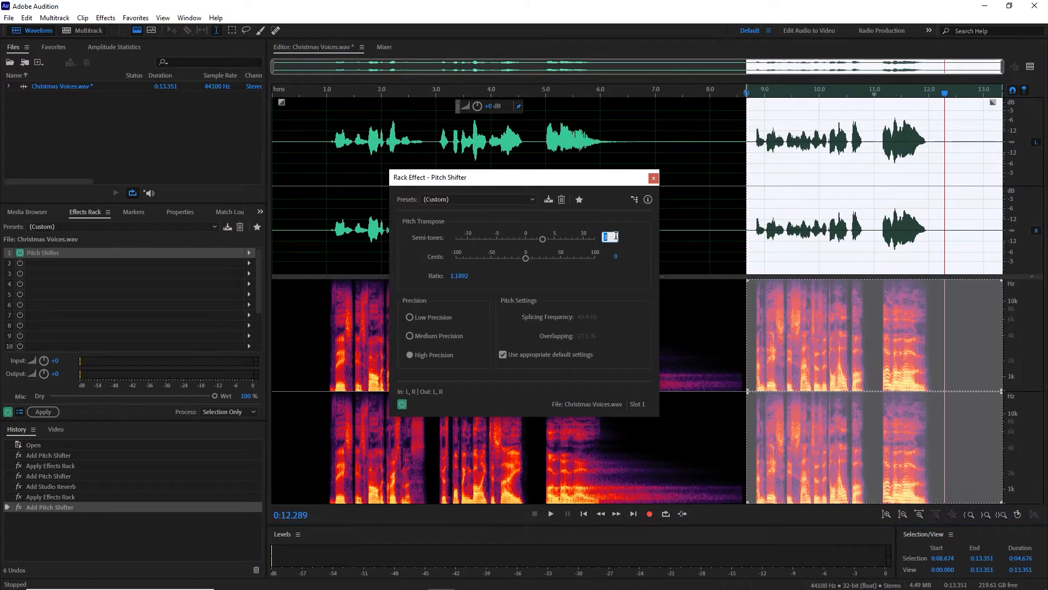
pyautogui.moveTo(753, 177); pyautogui.dragTo(998, 172)
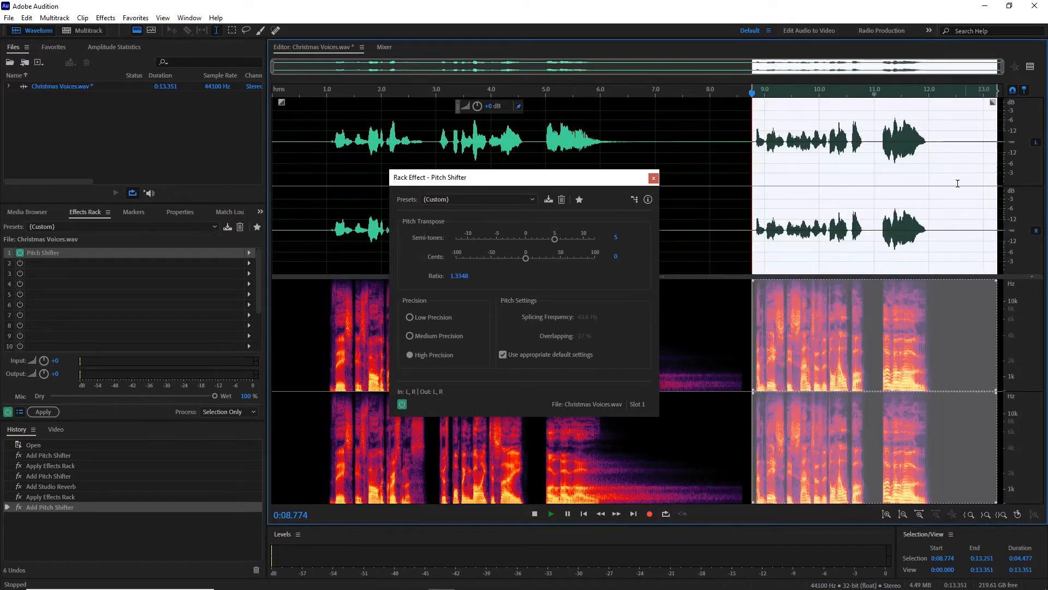
pyautogui.press('space')
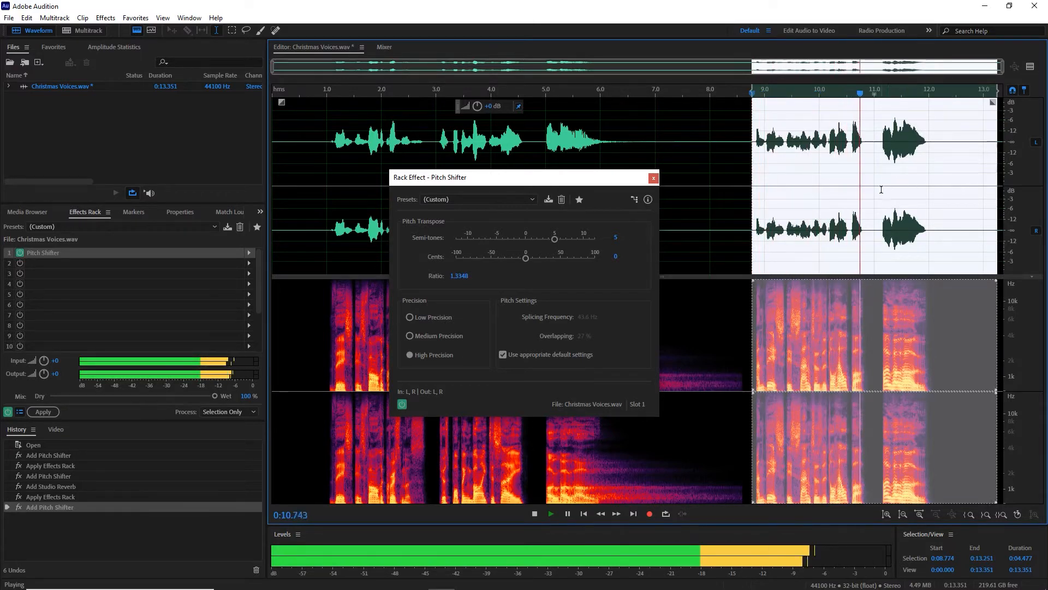
pyautogui.click(654, 178)
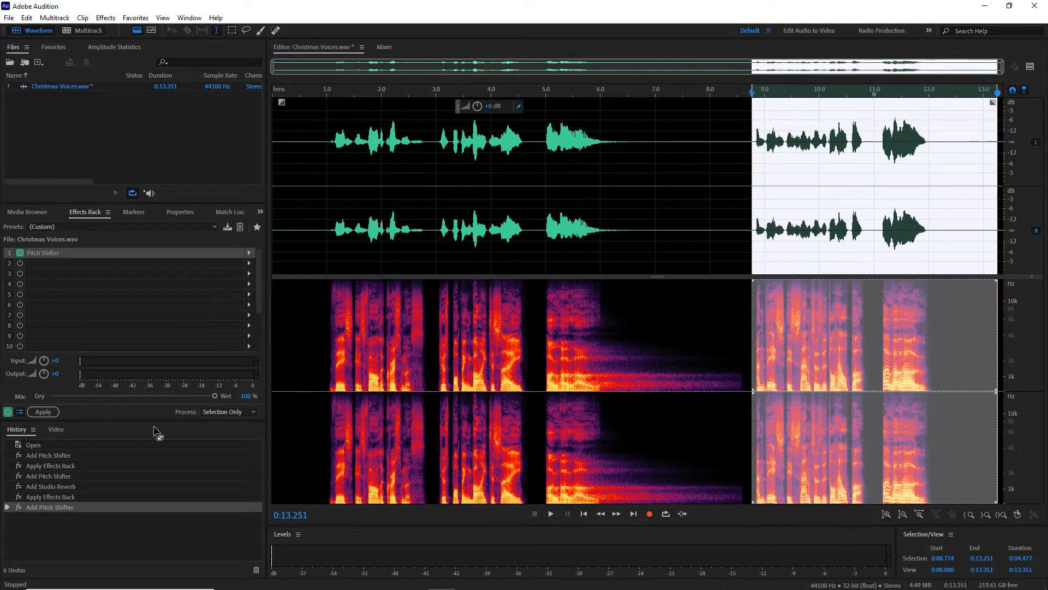
pyautogui.click(43, 411)
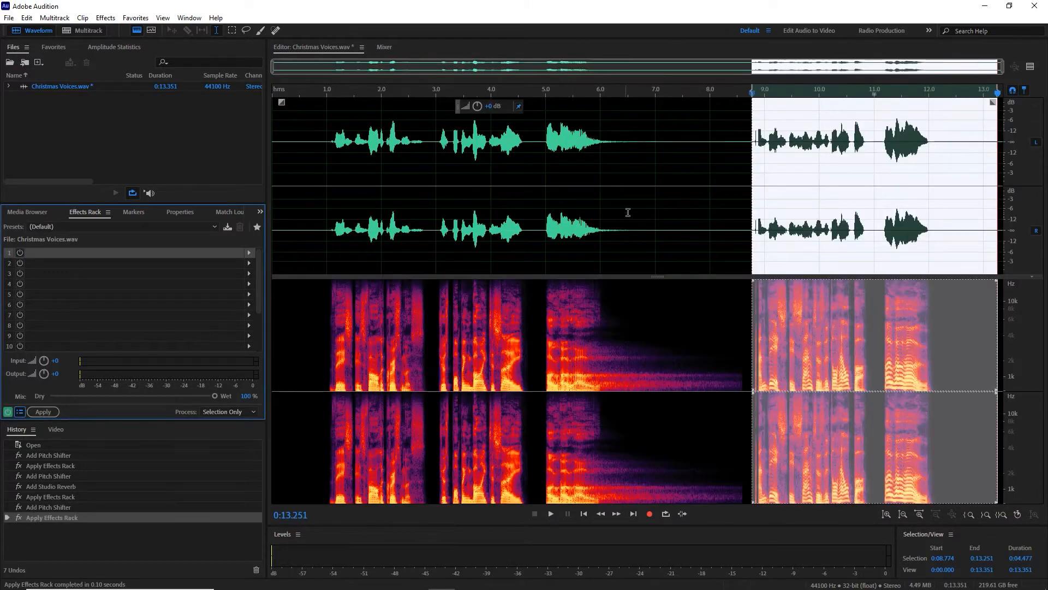
# Normalize the audio from about 0.48 s to 8.72 s to -0.1 dB.
pyautogui.click(628, 210)
pyautogui.moveTo(297, 214); pyautogui.dragTo(750, 262)
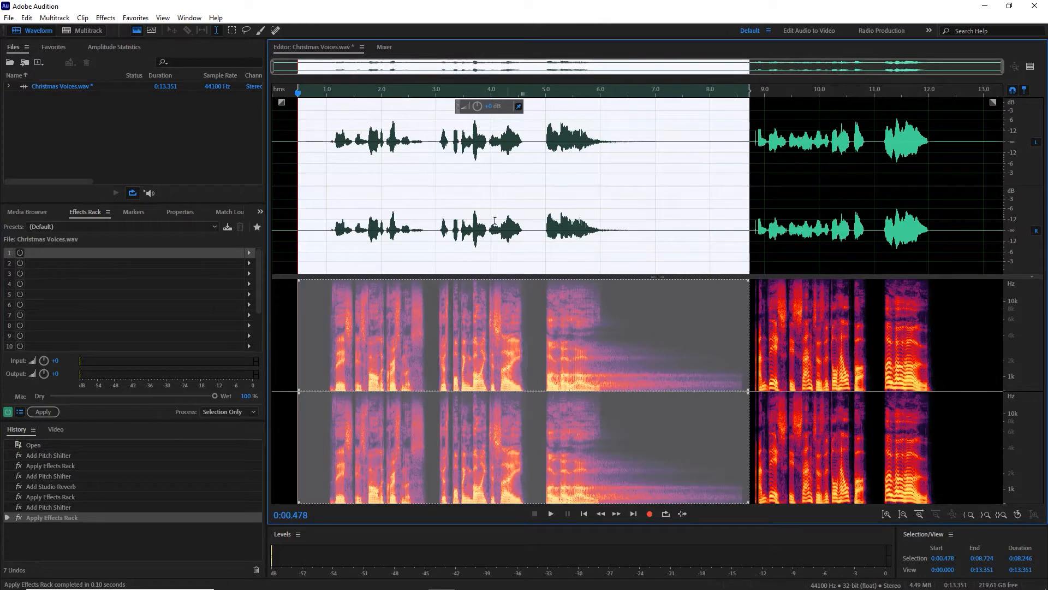
pyautogui.click(134, 18)
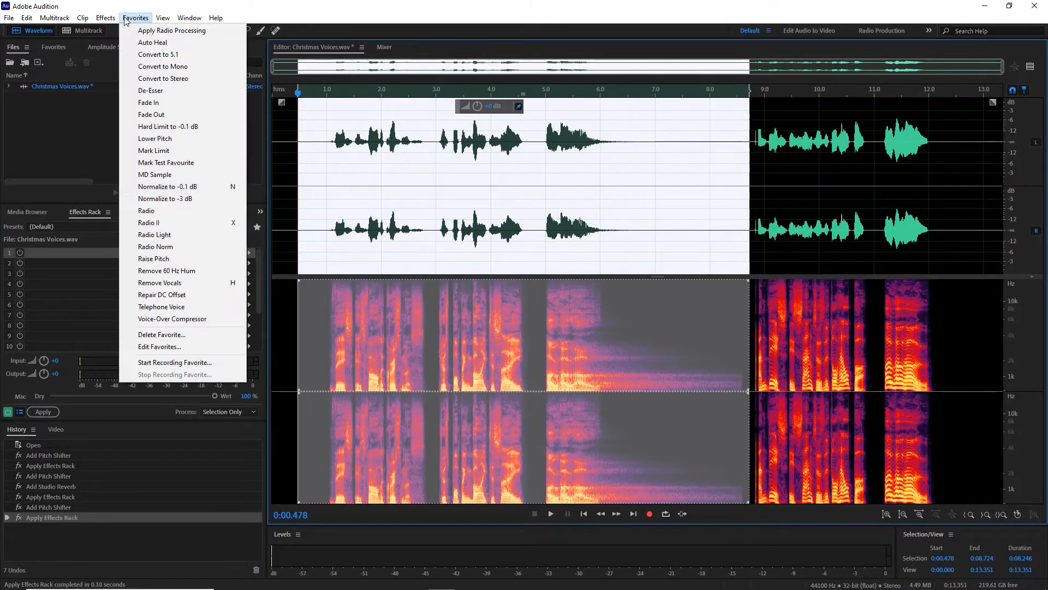
pyautogui.click(176, 187)
# Normalize the audio from about 8.71 s to the end to -0.1 dB and play the file from near its start.
pyautogui.click(832, 153)
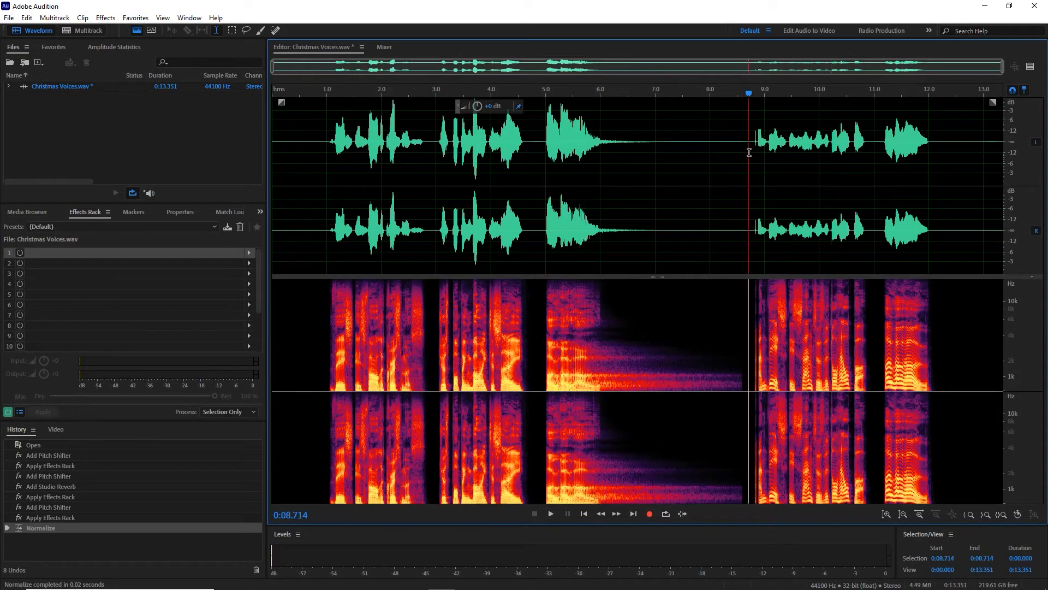
pyautogui.moveTo(750, 154); pyautogui.dragTo(1007, 159)
pyautogui.click(145, 19)
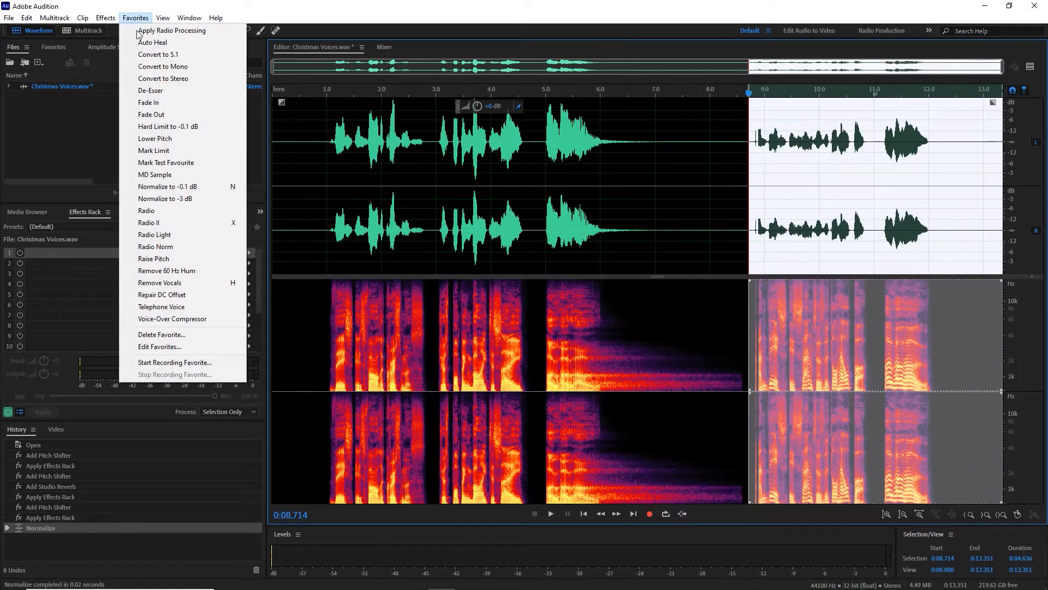
pyautogui.click(175, 187)
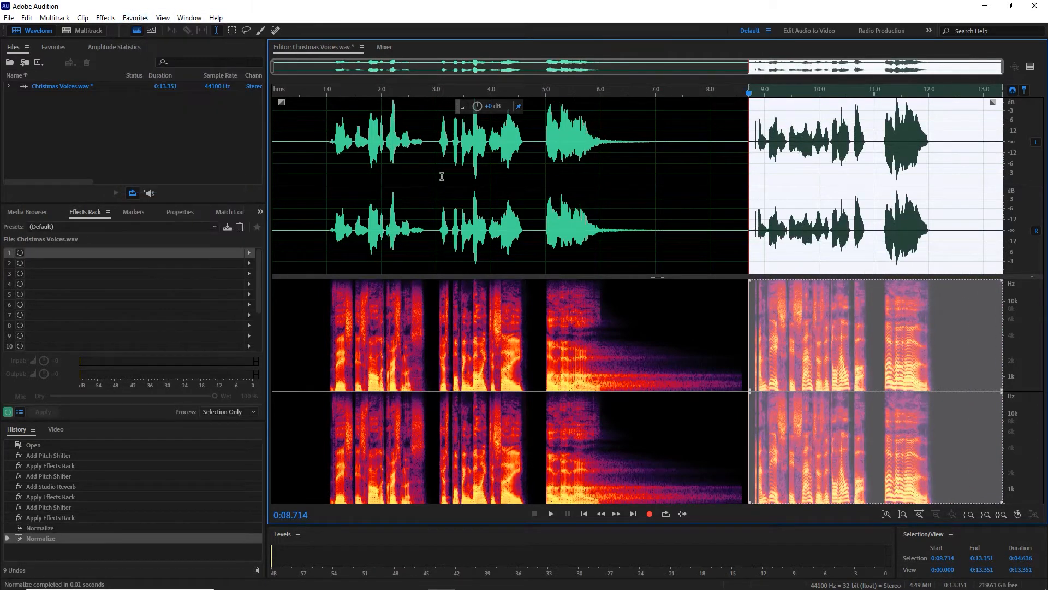
pyautogui.click(313, 183)
pyautogui.press('space')
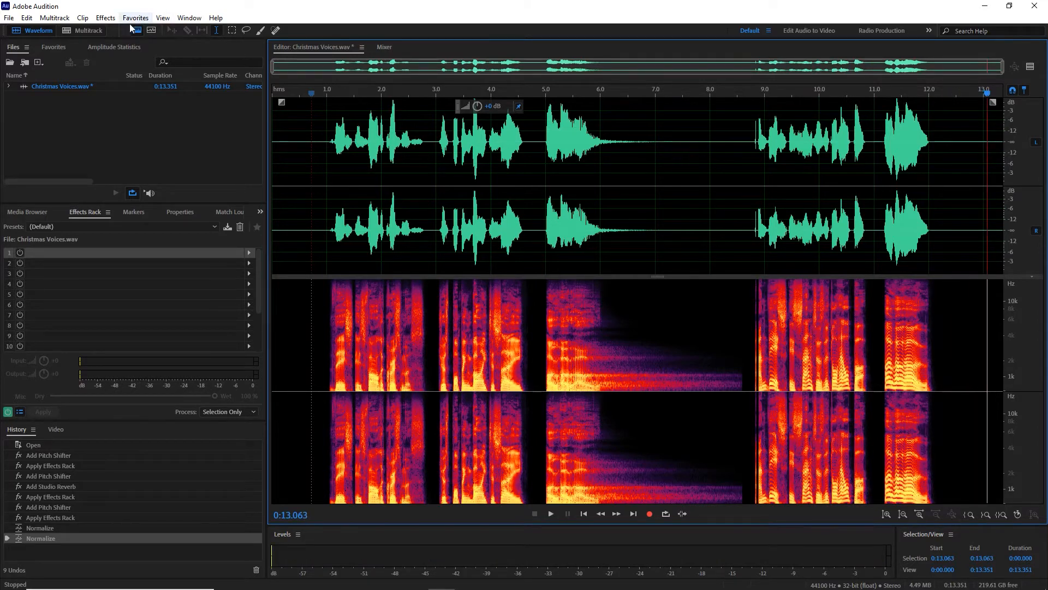
# Create a new multitrack session named Xmas with the default settings.
pyautogui.click(89, 31)
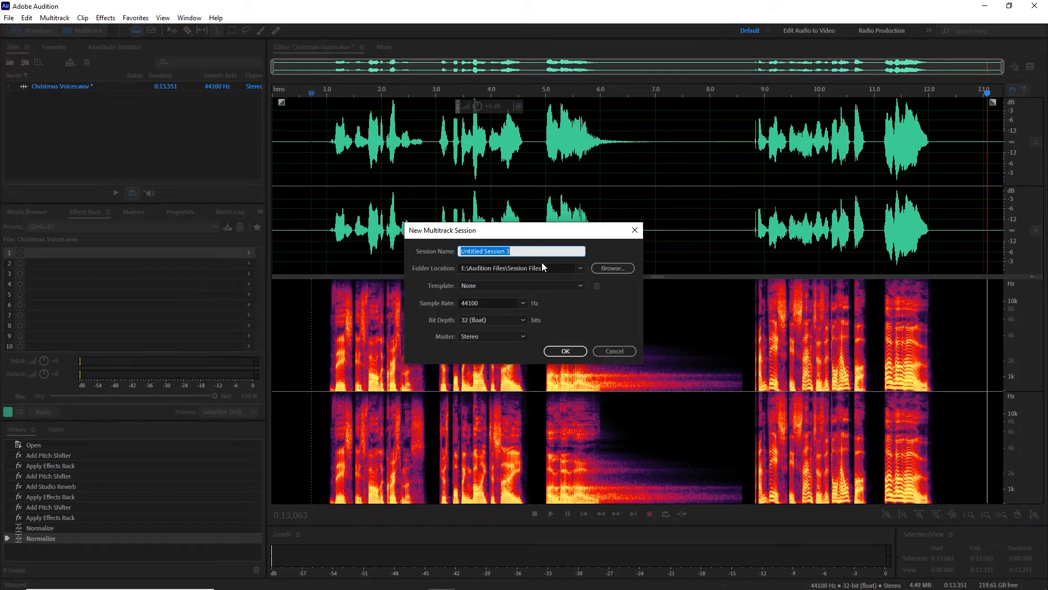
pyautogui.write('Xmas')
pyautogui.press('Return')
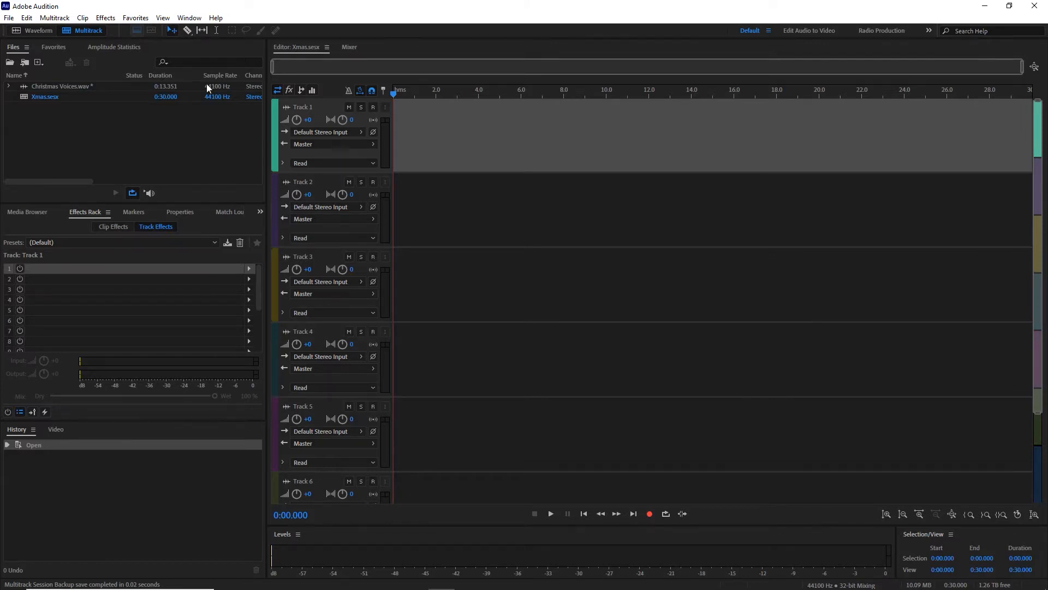
# Place Christmas Voices.wav at the start of Track 1 and play the session from about 0.85 s.
pyautogui.moveTo(61, 86); pyautogui.dragTo(359, 124)
pyautogui.click(411, 93)
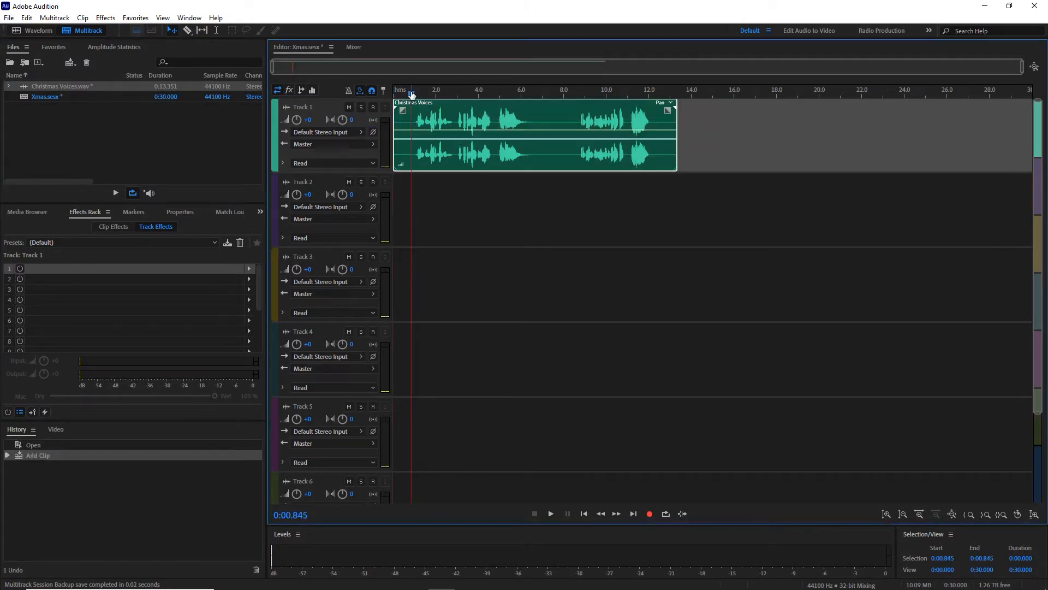
pyautogui.press('space')
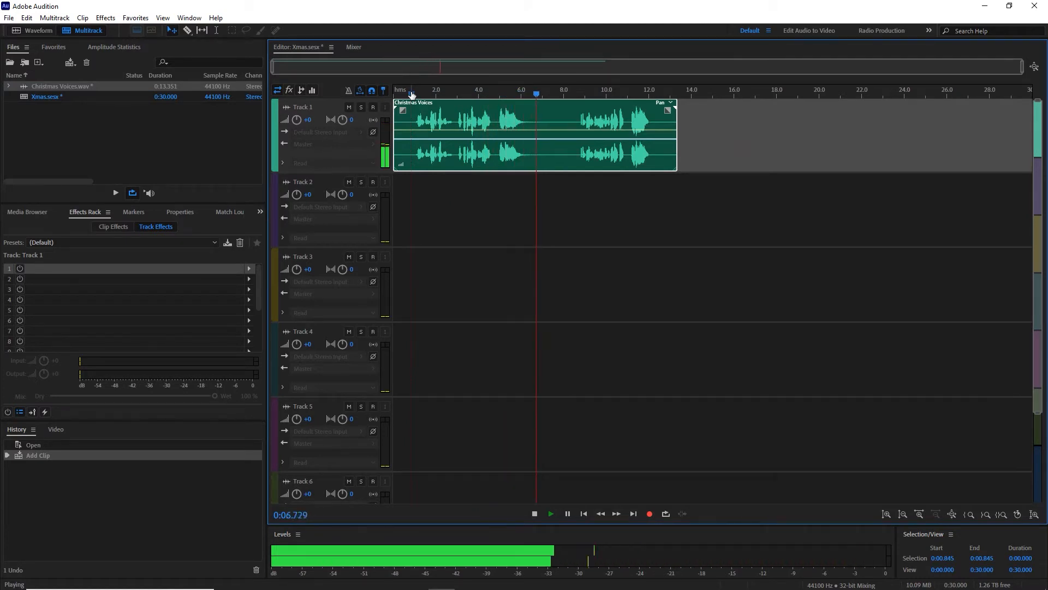
pyautogui.press('space')
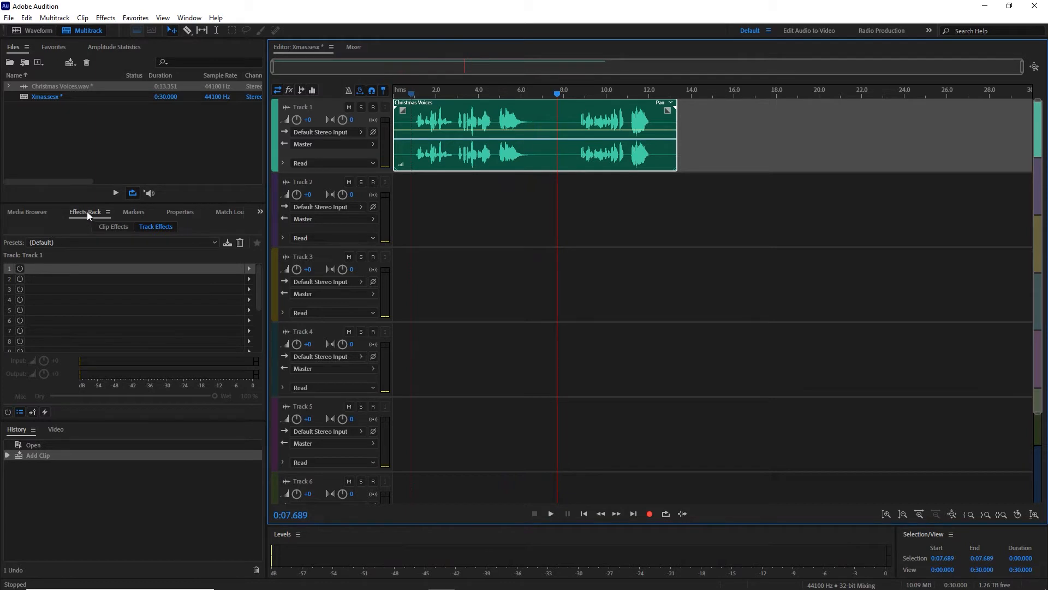
# Browse the Imaging Elements media folder, collapsing FX Toolkit 1, FX Toolkit 2 and Bits and Pieces to reach the FX Library.
pyautogui.click(39, 214)
pyautogui.scroll(-20, 166, 345)
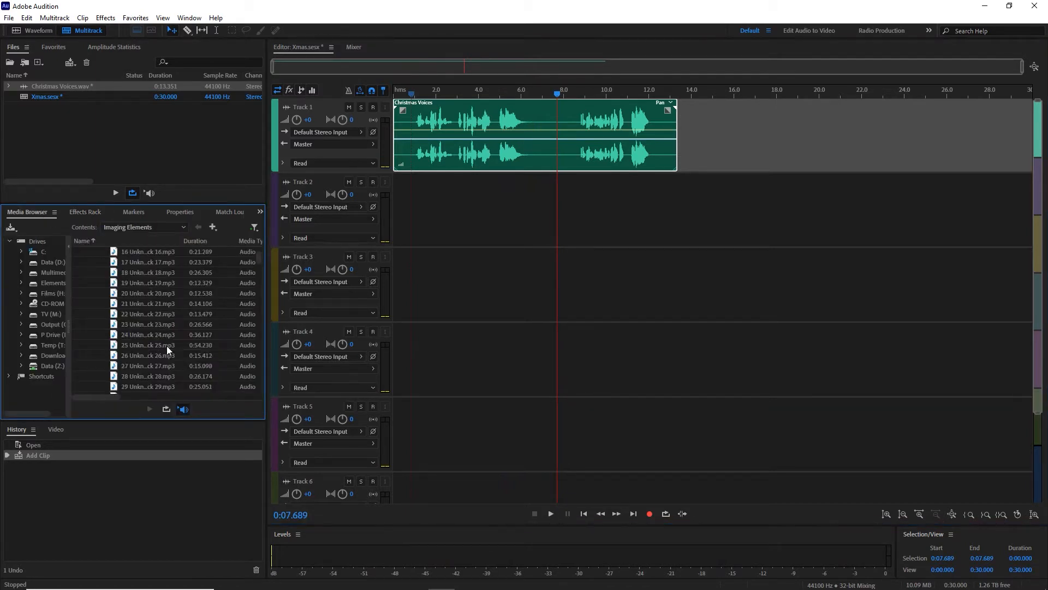
pyautogui.scroll(20, 146, 320)
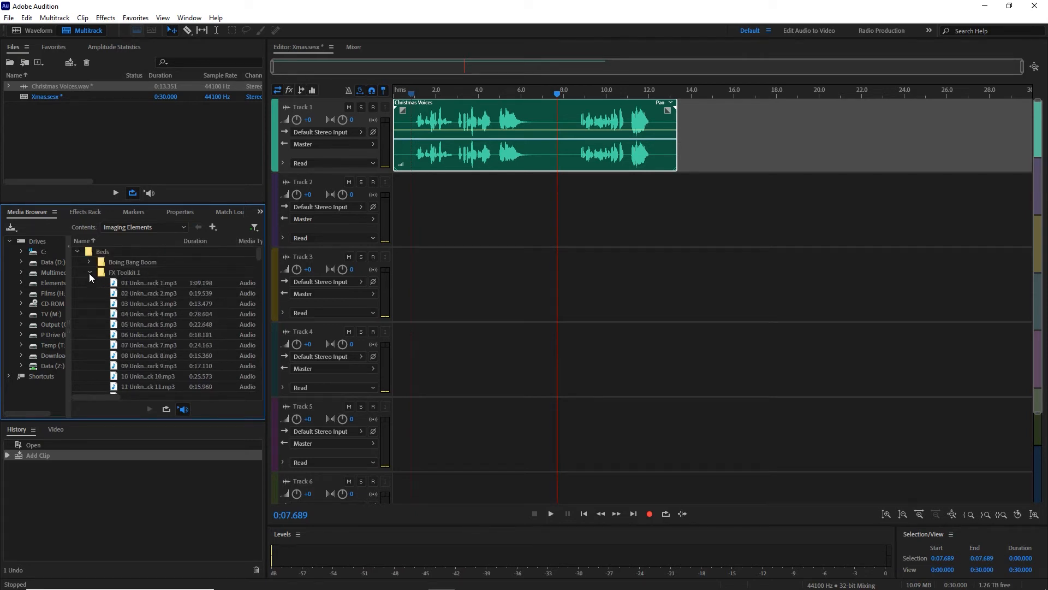
pyautogui.click(91, 272)
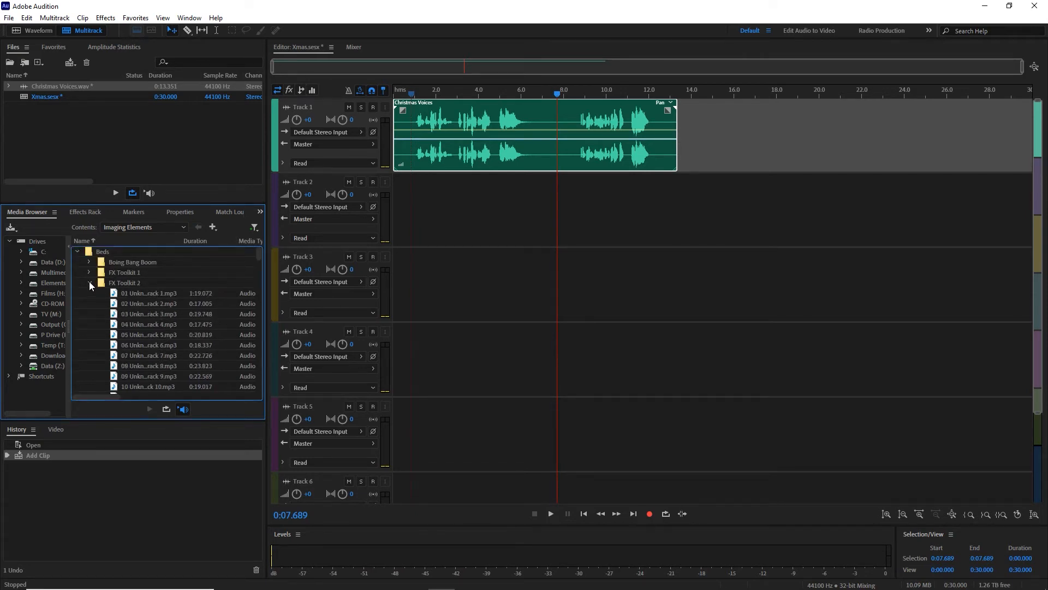
pyautogui.click(90, 281)
pyautogui.scroll(-3, 134, 351)
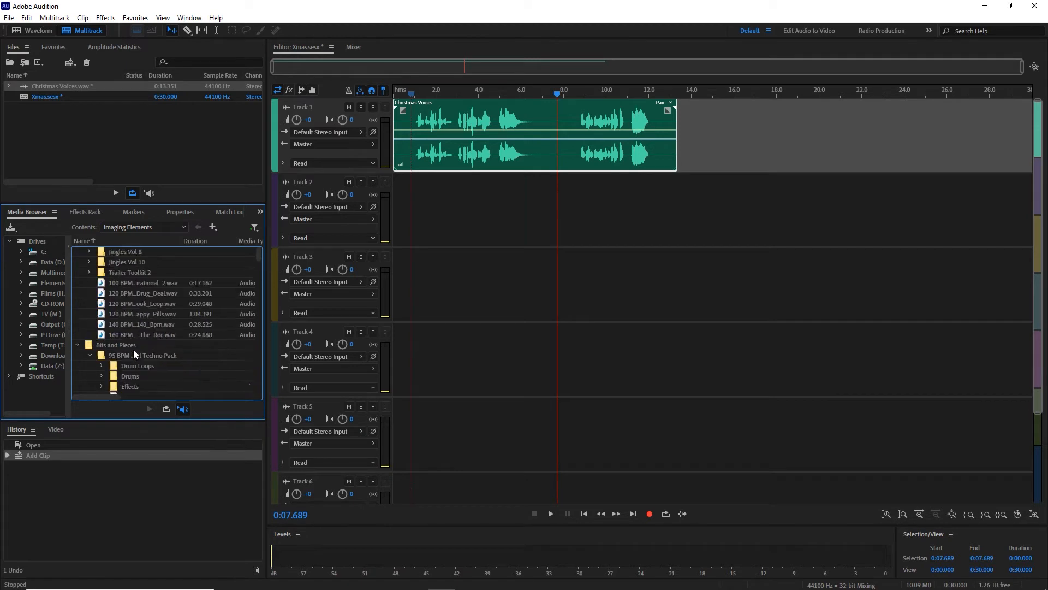
pyautogui.scroll(-3, 132, 346)
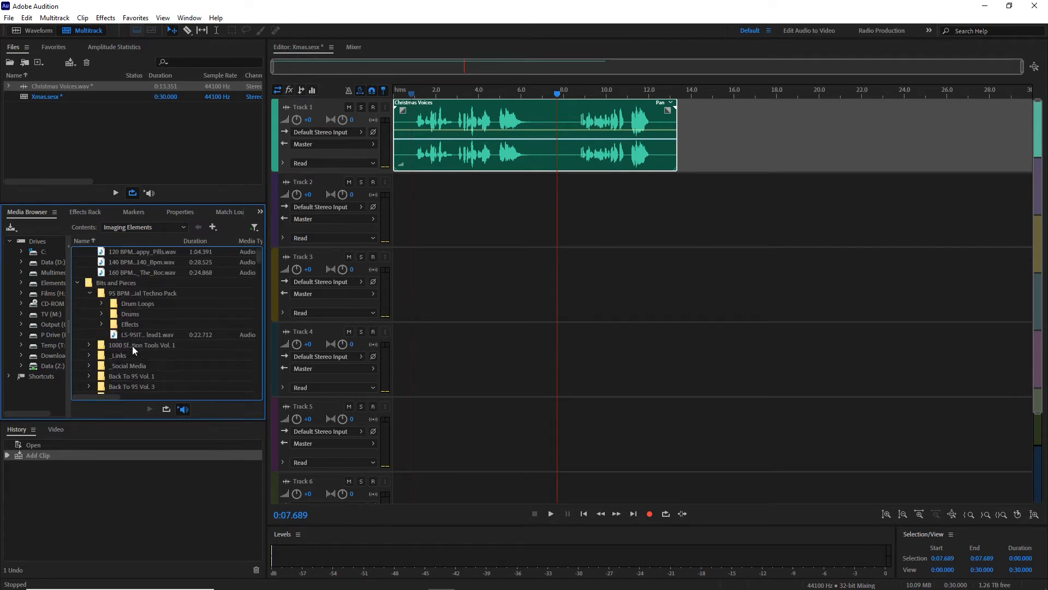
pyautogui.scroll(3, 132, 338)
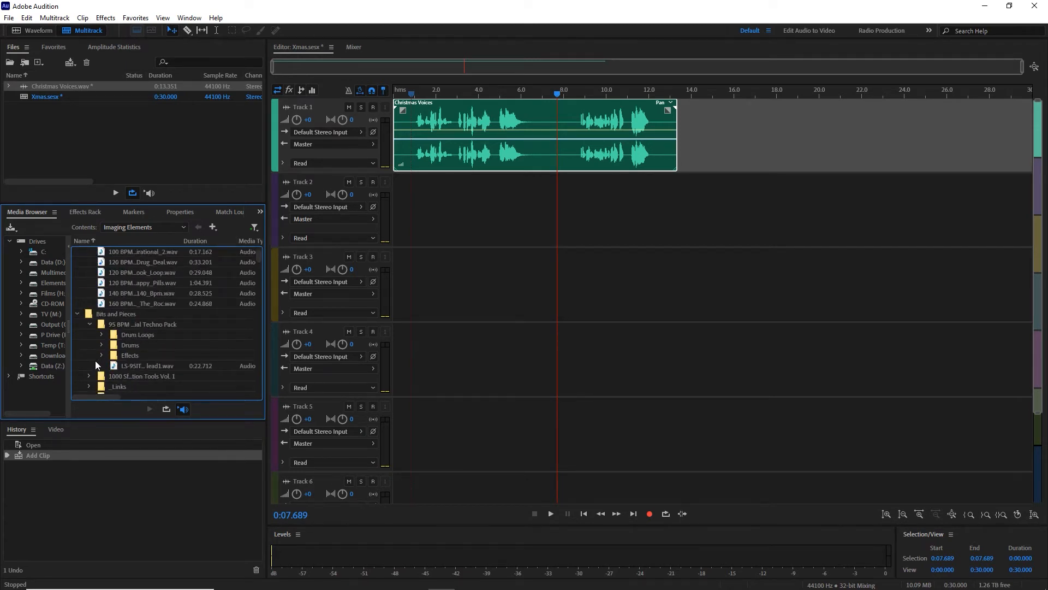
pyautogui.click(77, 313)
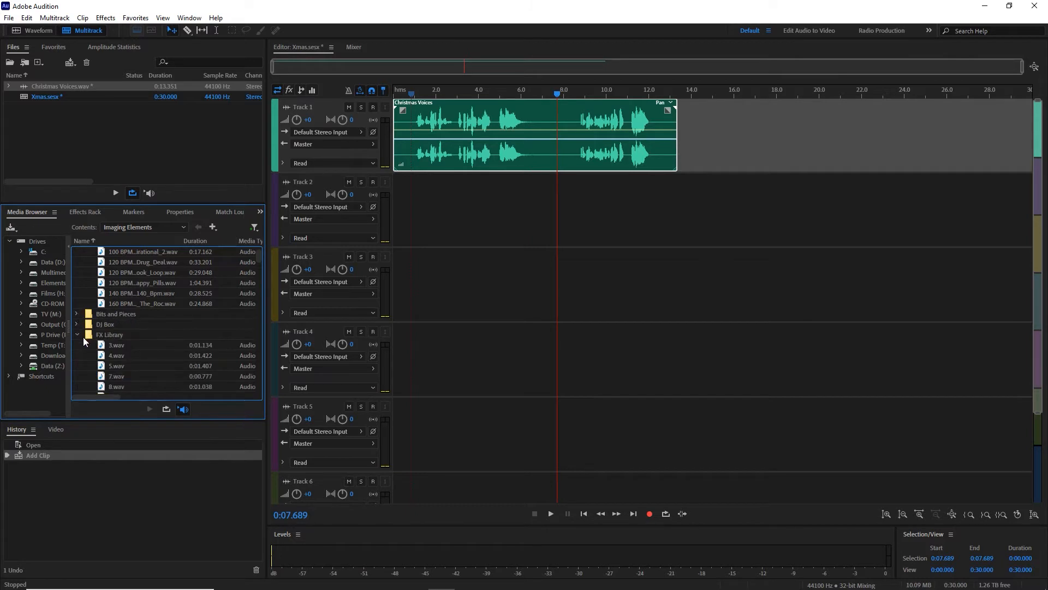
# Find Sleigh bells 90bpm.wav in the FX Library and place it at the start of Track 2.
pyautogui.scroll(-15, 140, 356)
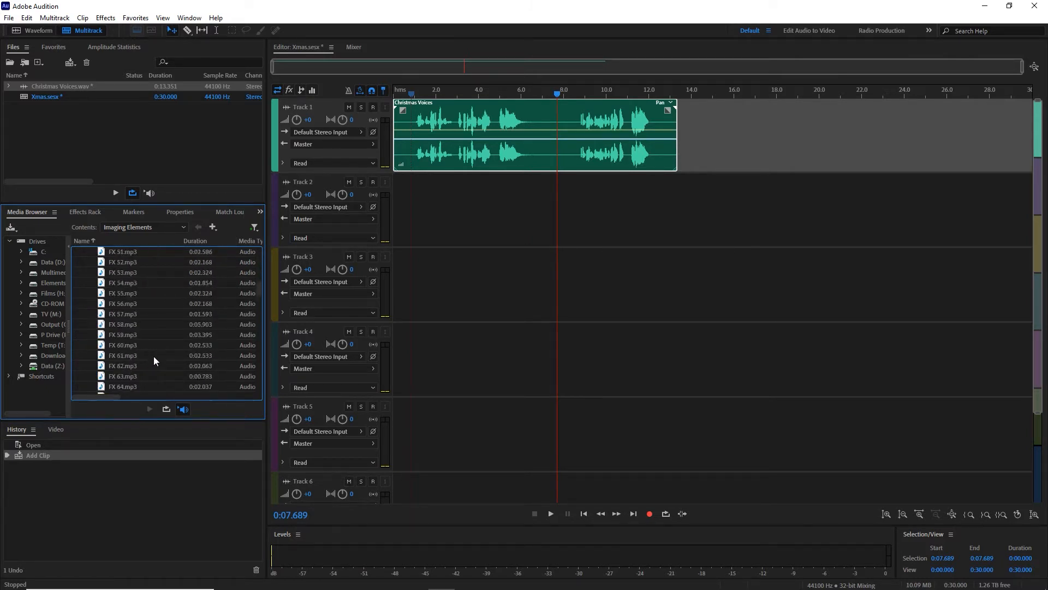
pyautogui.scroll(-14, 153, 356)
pyautogui.moveTo(256, 301); pyautogui.dragTo(260, 336)
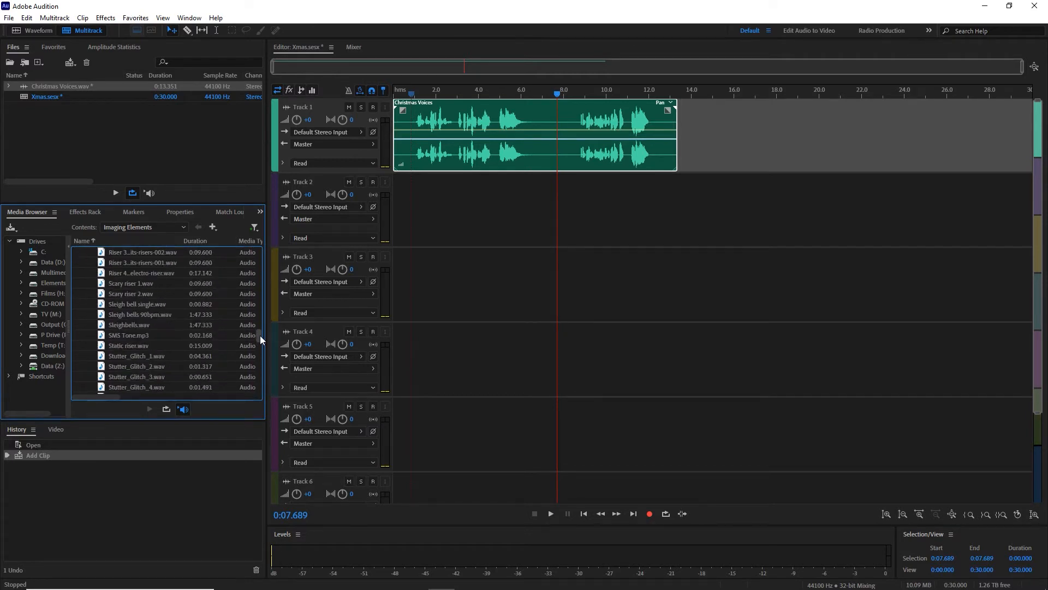
pyautogui.click(139, 317)
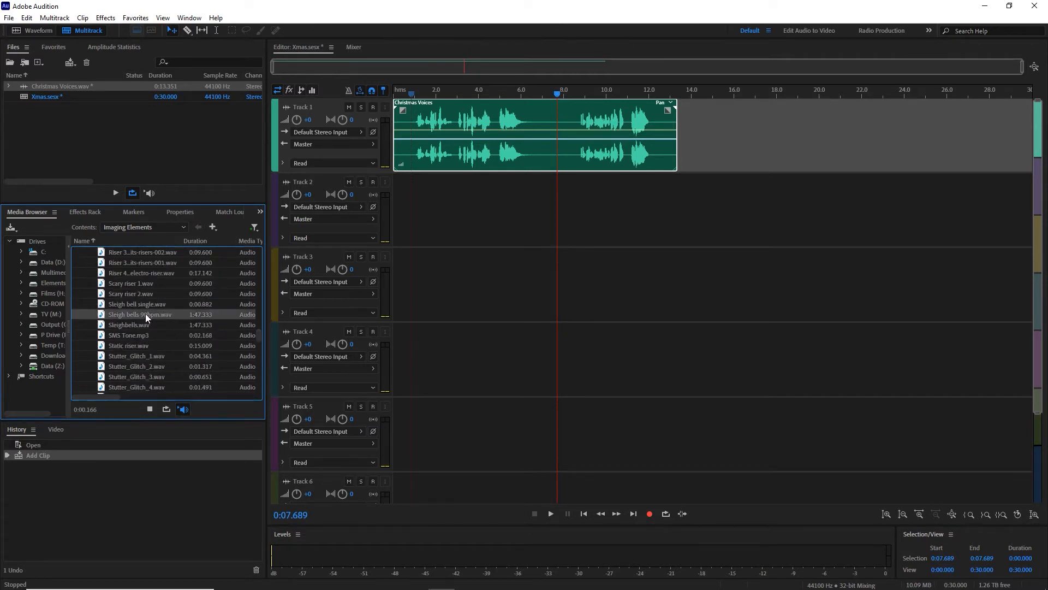
pyautogui.moveTo(144, 313); pyautogui.dragTo(373, 224)
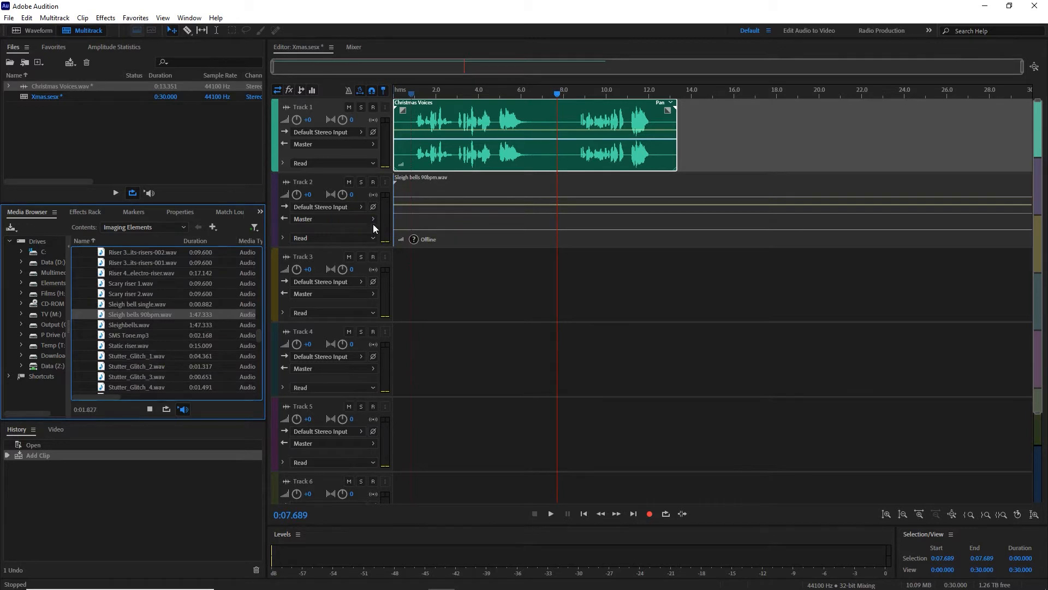
pyautogui.click(579, 326)
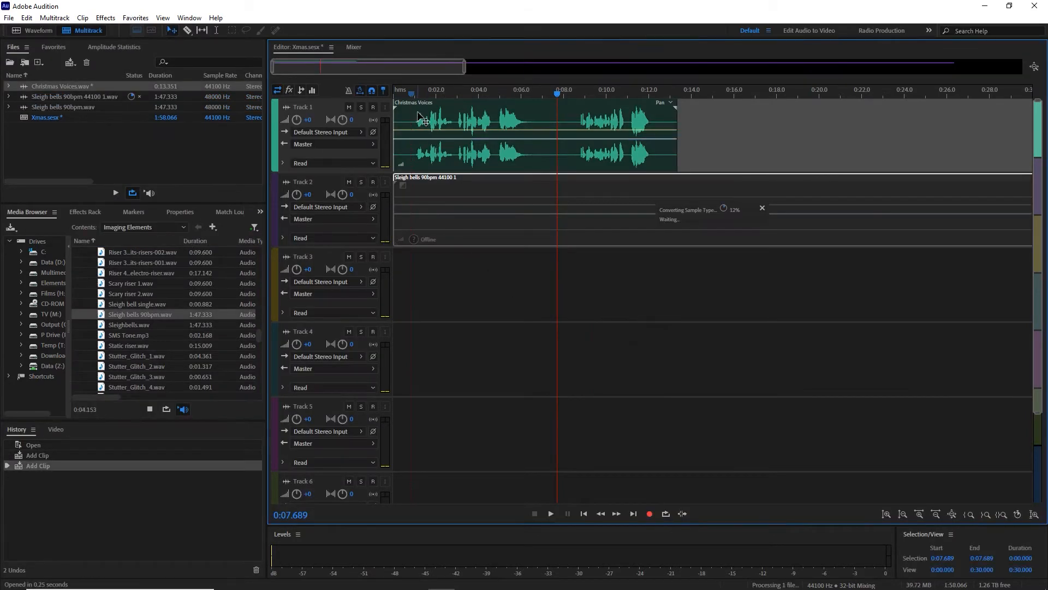
# Play the session from the start and lower the volume of the sleigh bells clip on Track 2 beneath the voices.
pyautogui.moveTo(404, 94); pyautogui.dragTo(373, 96)
pyautogui.press('space')
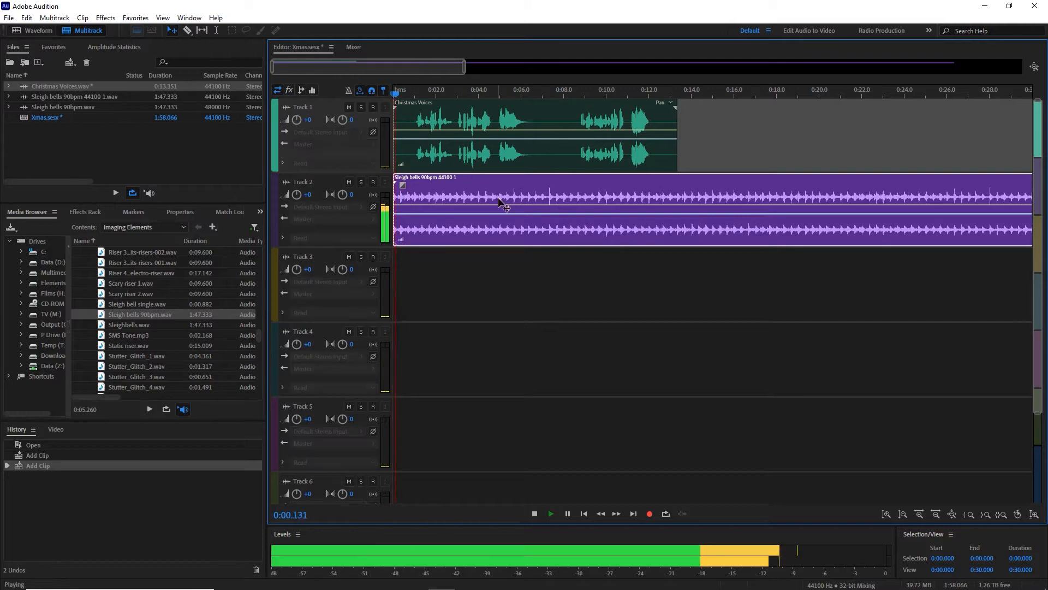
pyautogui.click(424, 215)
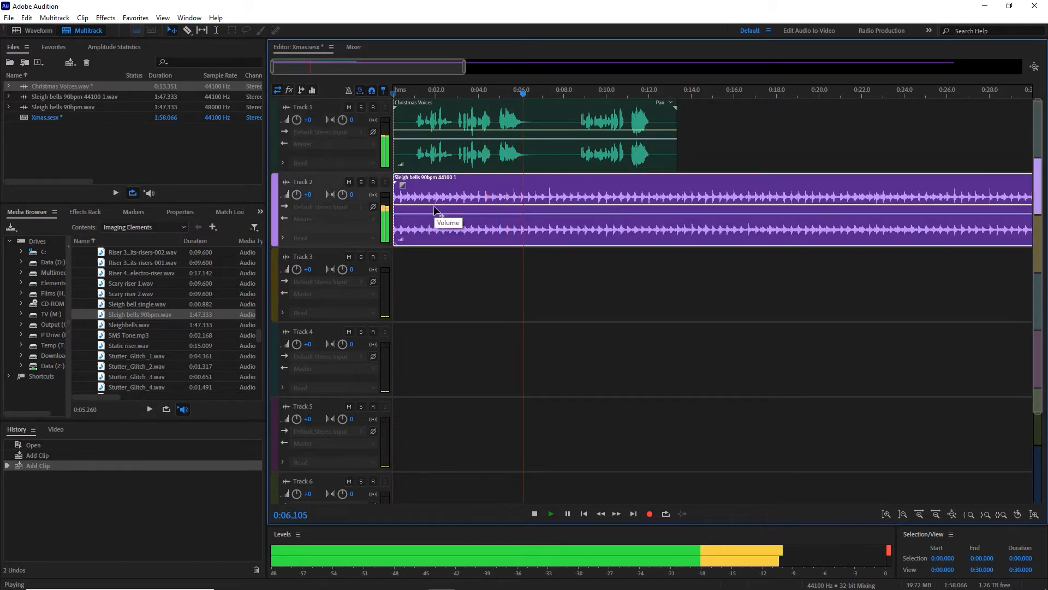
pyautogui.moveTo(432, 212); pyautogui.dragTo(432, 232)
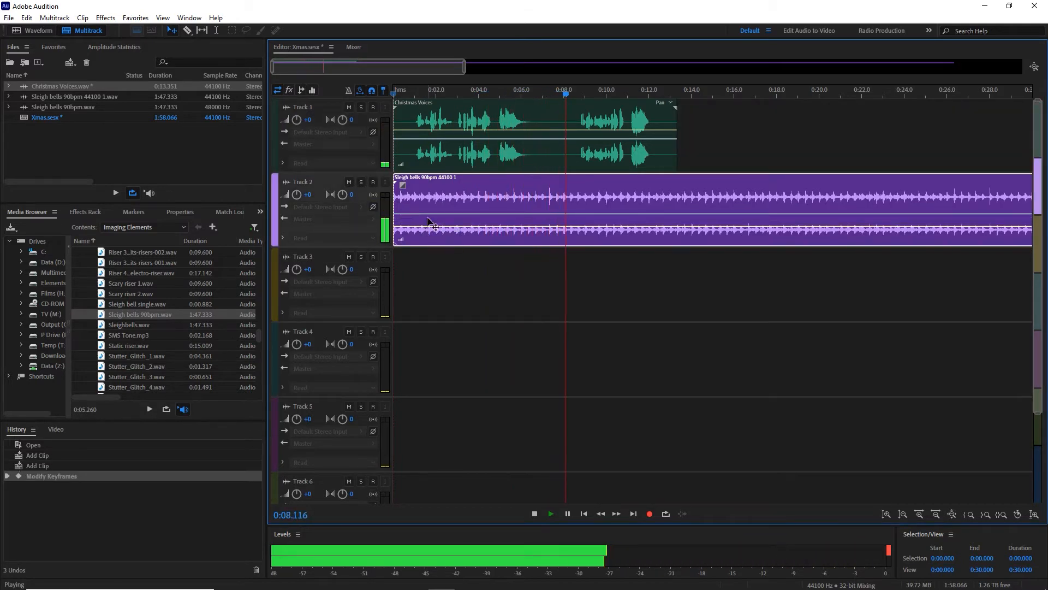
pyautogui.click(404, 95)
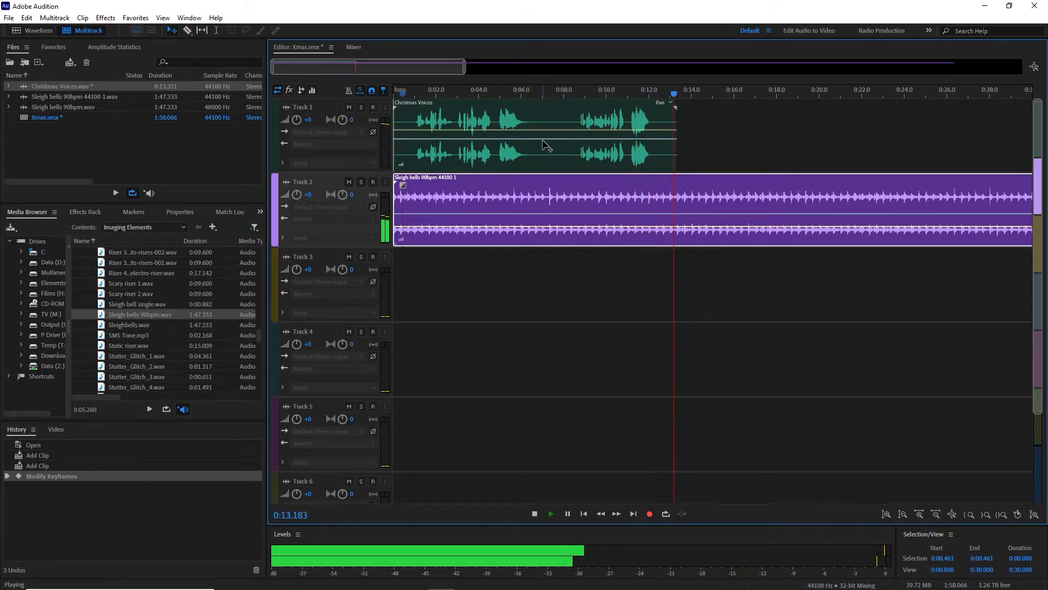
pyautogui.press('space')
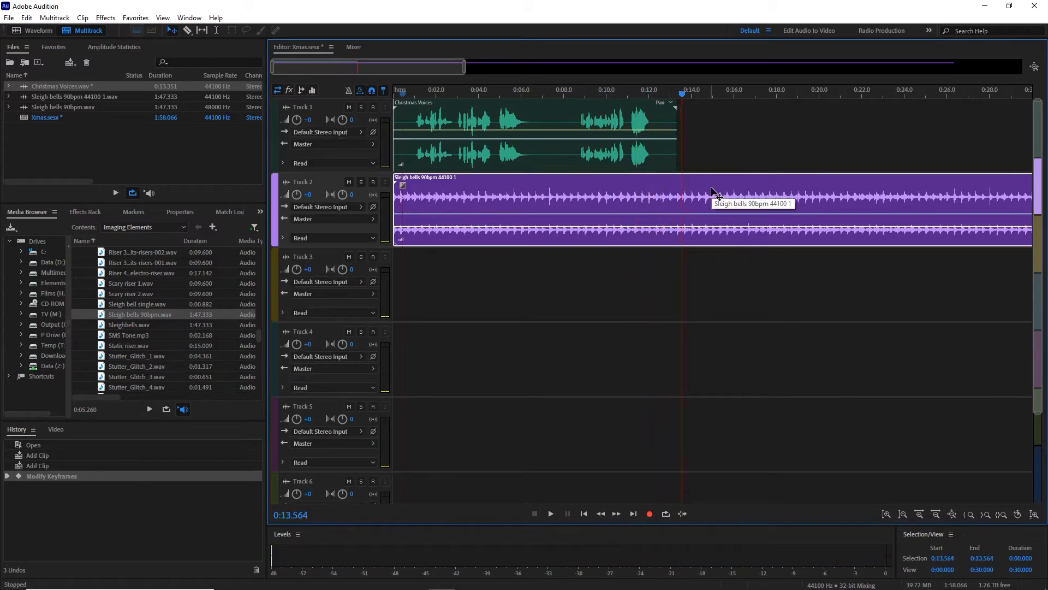
# Play the end of the sleigh bells clip from about 1:46.
pyautogui.press('\\')
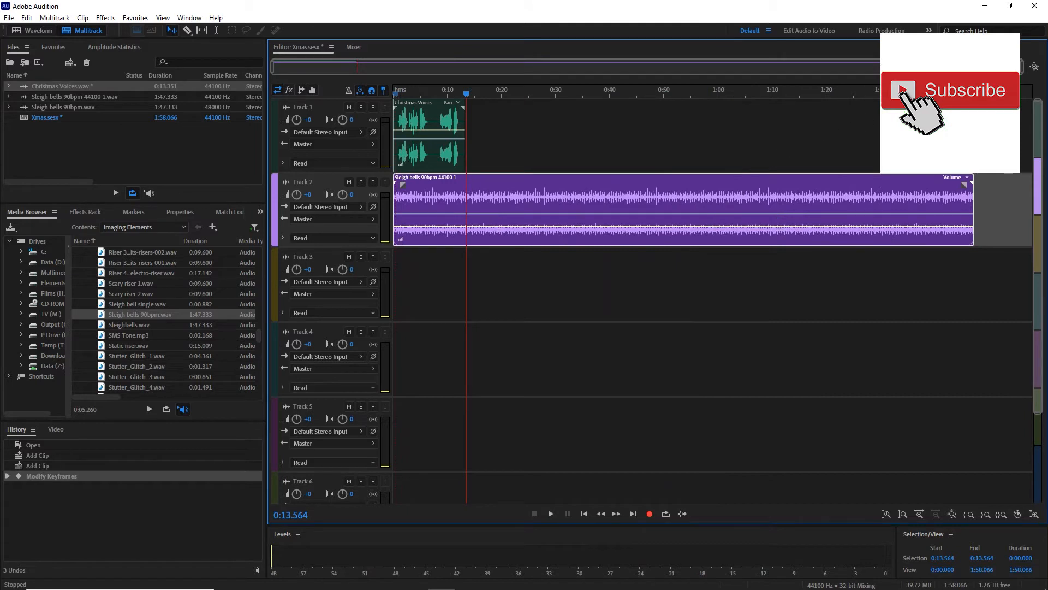
pyautogui.press('space')
pyautogui.scroll(6, 967, 94)
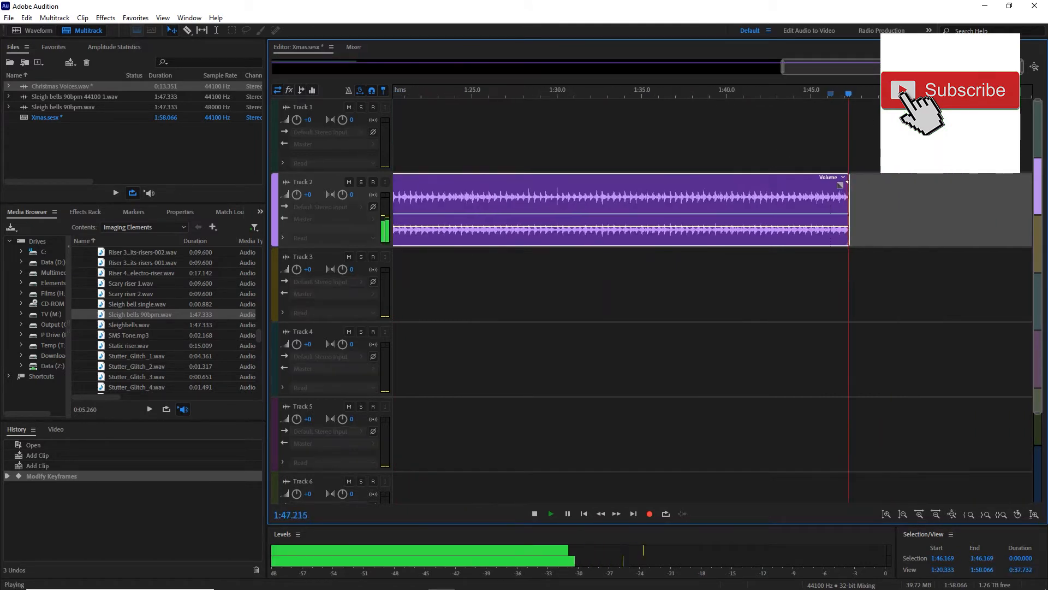
pyautogui.scroll(1, 967, 94)
pyautogui.press('space')
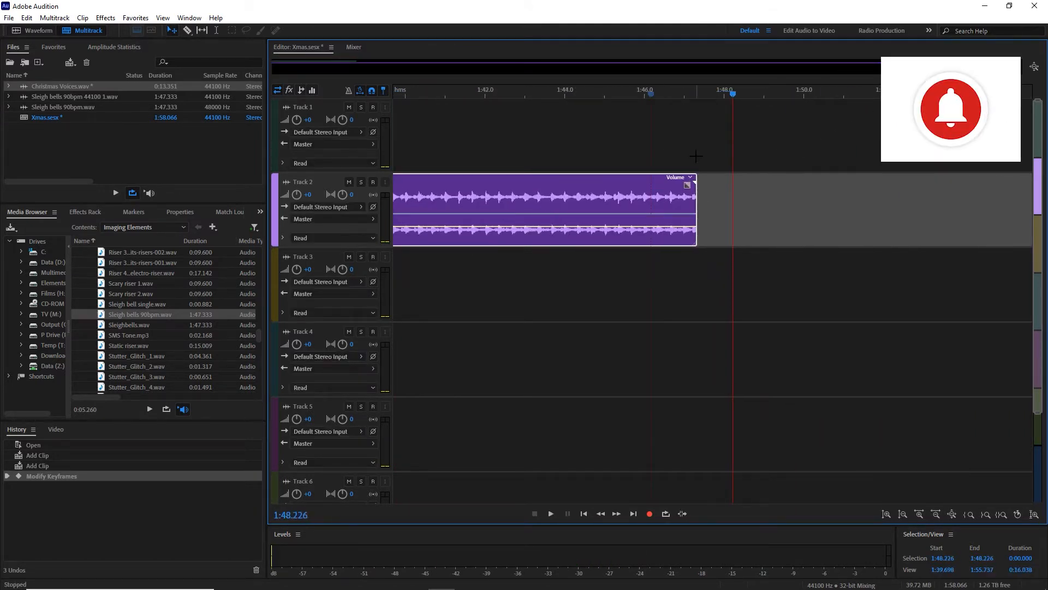
# Trim the sleigh bells clip to end at about 16.5 s and fade out about its last 4 seconds.
pyautogui.press('Home')
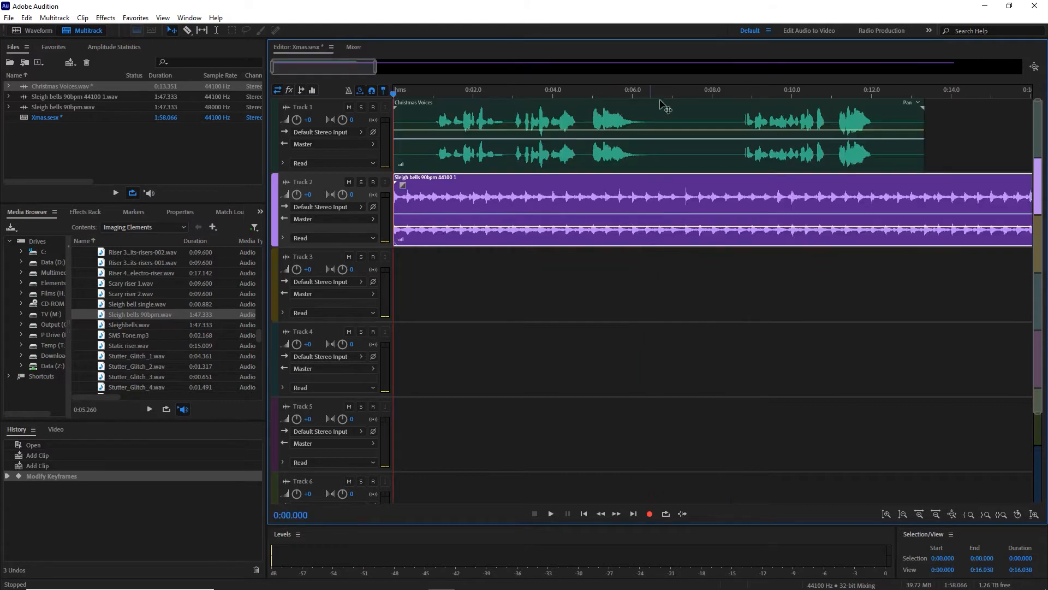
pyautogui.moveTo(921, 98); pyautogui.dragTo(1010, 123)
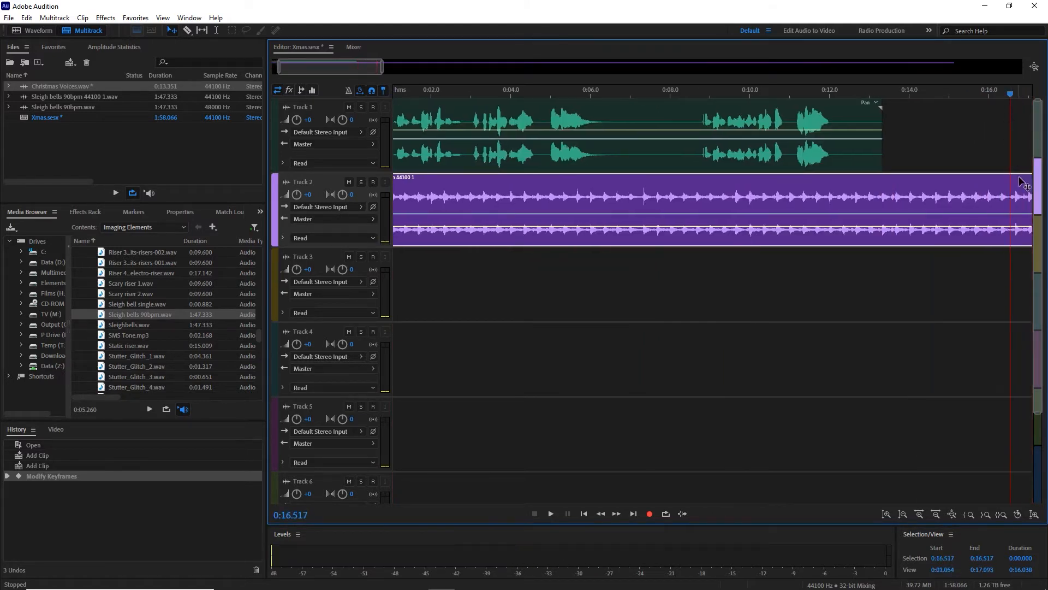
pyautogui.hotkey('ctrl', 'k')
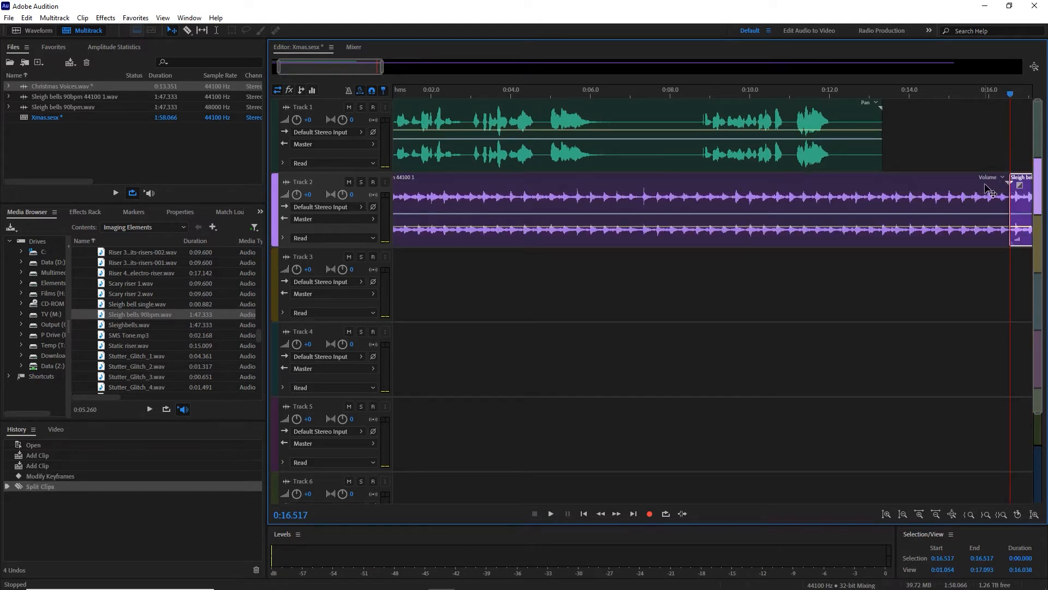
pyautogui.moveTo(999, 186)
pyautogui.mouseDown()
pyautogui.moveTo(821, 195)
pyautogui.moveTo(830, 196)
pyautogui.mouseUp()
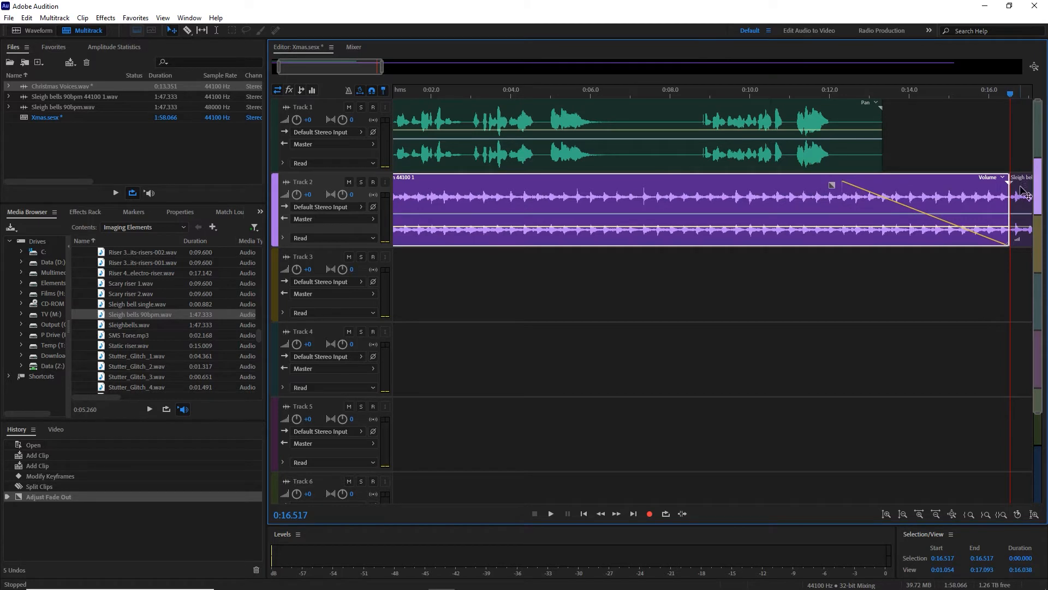
pyautogui.click(1024, 193)
pyautogui.press('Delete')
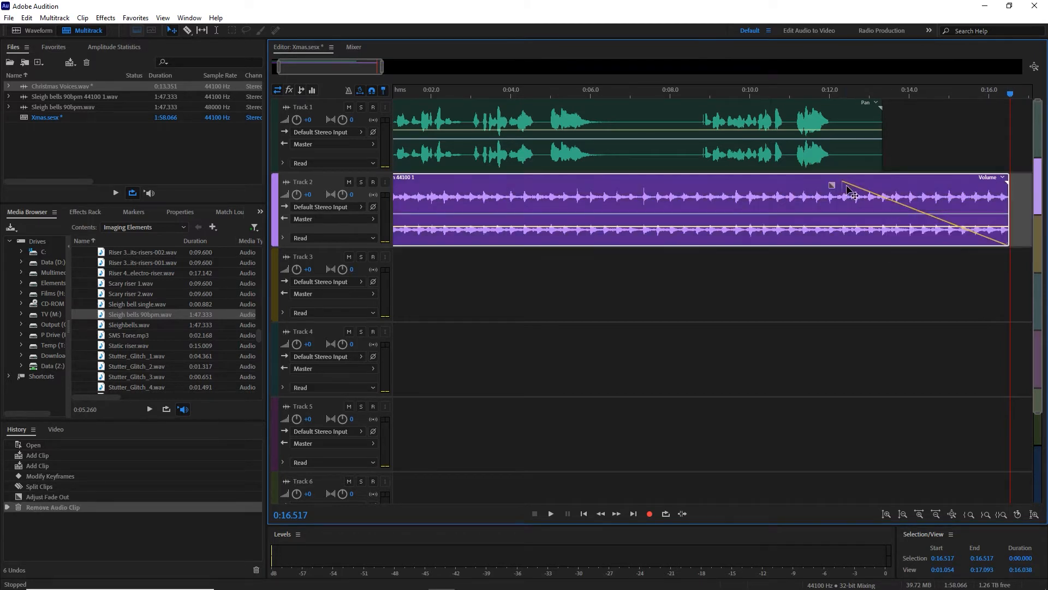
# Start the sleigh bells fade-out slightly earlier, at about 12 s, and play the session from about 7.4 s.
pyautogui.moveTo(833, 186)
pyautogui.mouseDown()
pyautogui.moveTo(819, 141)
pyautogui.moveTo(818, 247)
pyautogui.moveTo(821, 185)
pyautogui.mouseUp()
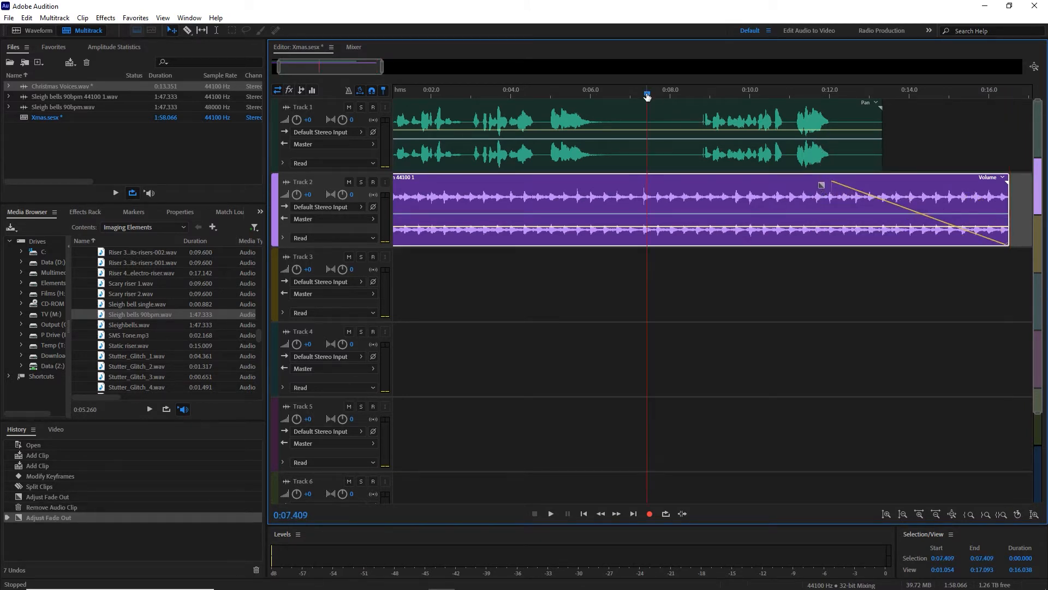
pyautogui.press('space')
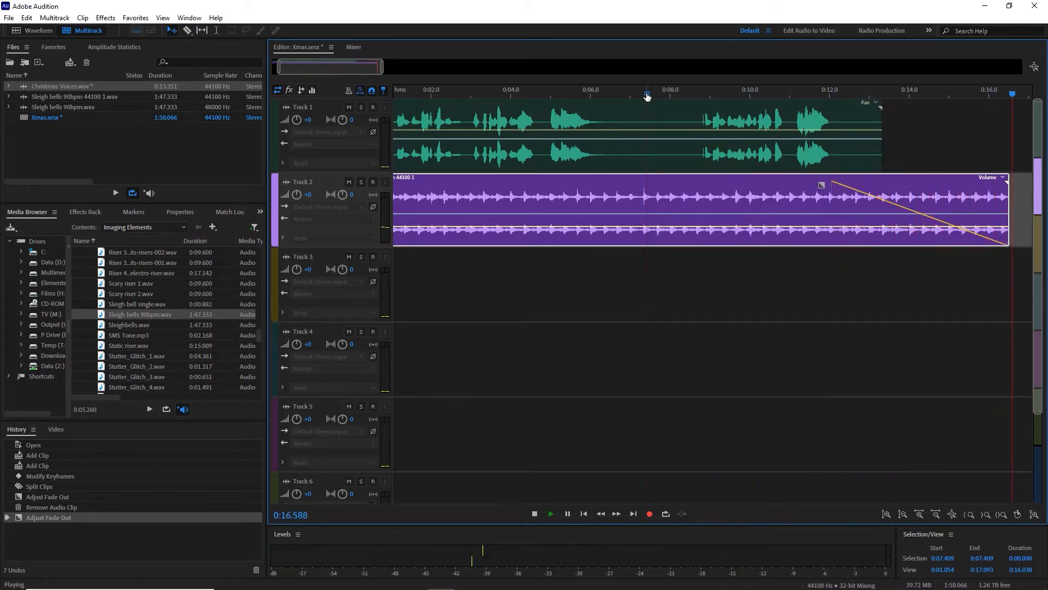
pyautogui.press('space')
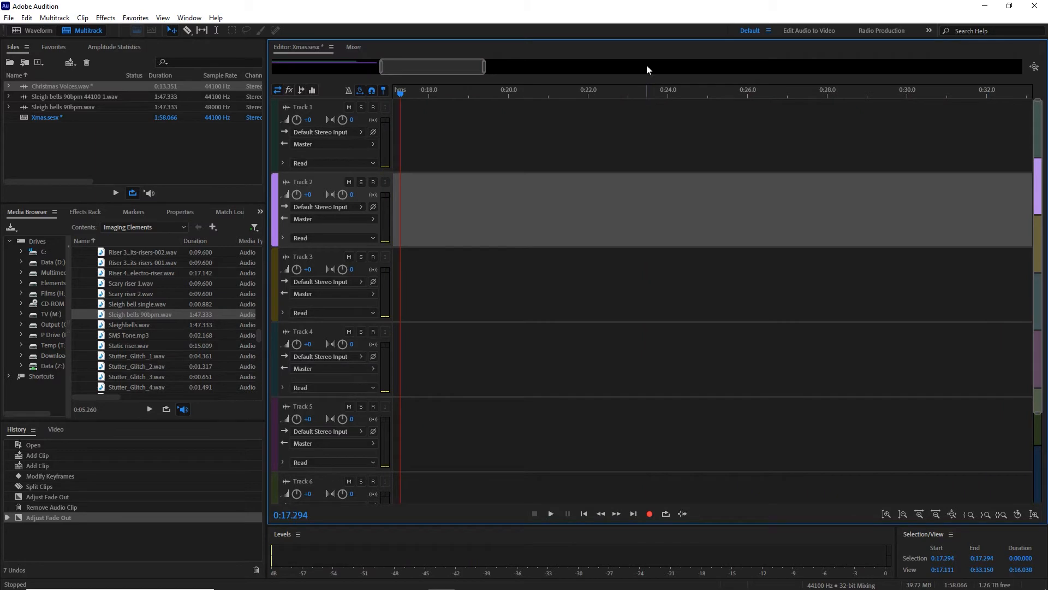
# Open Christmas Voices.wav in the Waveform editor, undo its edits back to the second Add Pitch Shifter, and play from about 0.8 s.
pyautogui.doubleClick(73, 88)
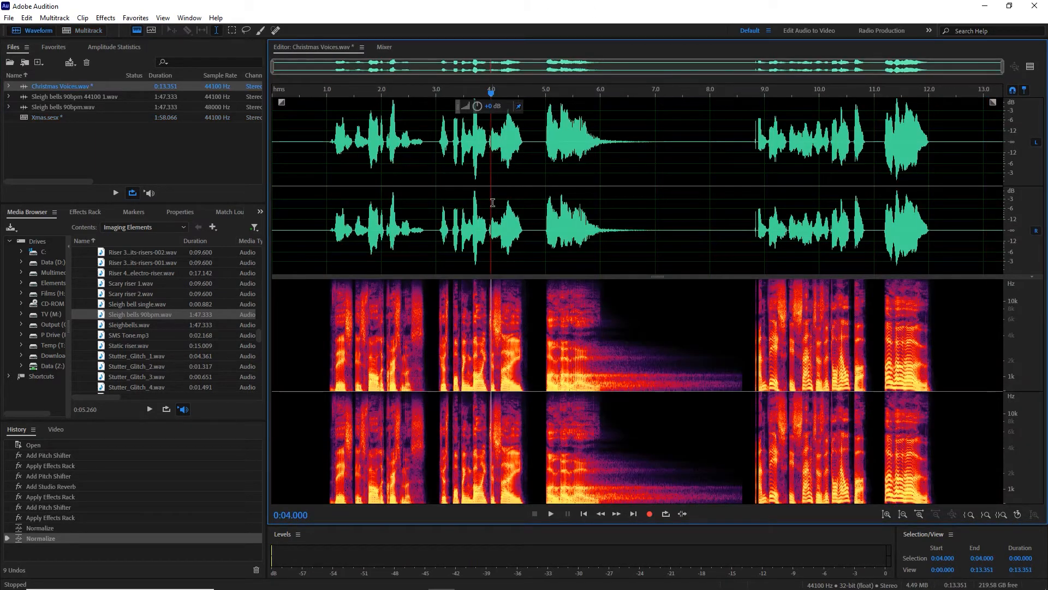
pyautogui.hotkey('ctrl', 'z')
pyautogui.hotkey('ctrl', 'z')
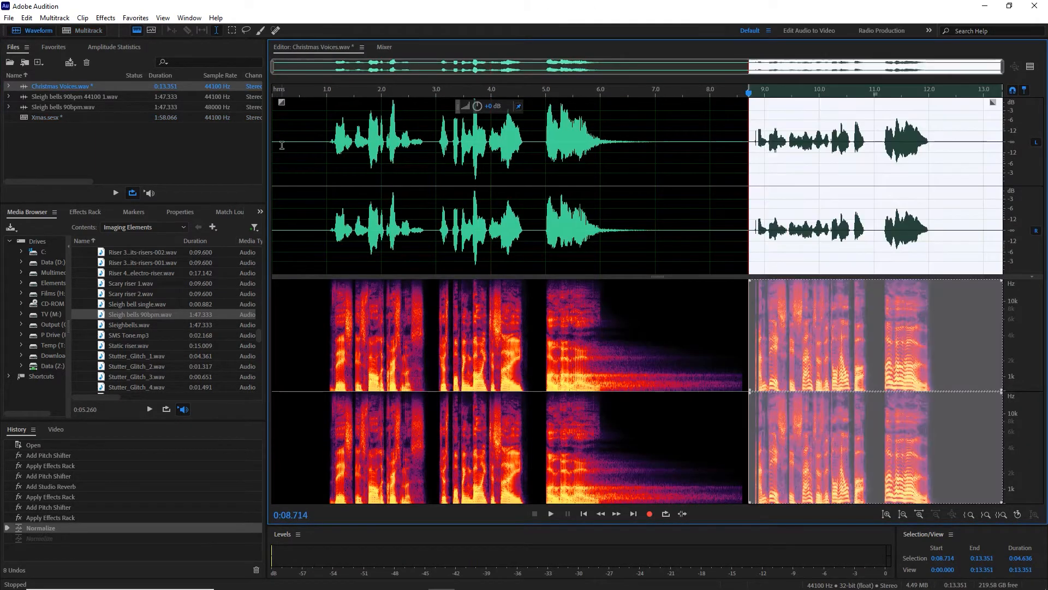
pyautogui.hotkey('ctrl', 'z')
pyautogui.hotkey('ctrl', 'z')
pyautogui.hotkey('ctrl', 'z')
pyautogui.hotkey('ctrl', 'z')
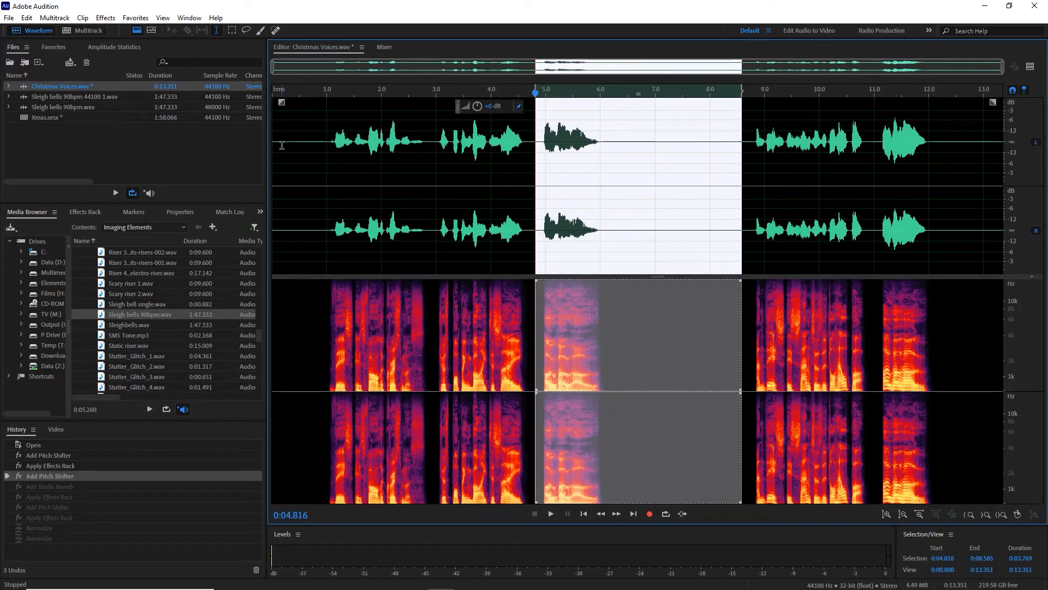
pyautogui.click(316, 212)
pyautogui.press('space')
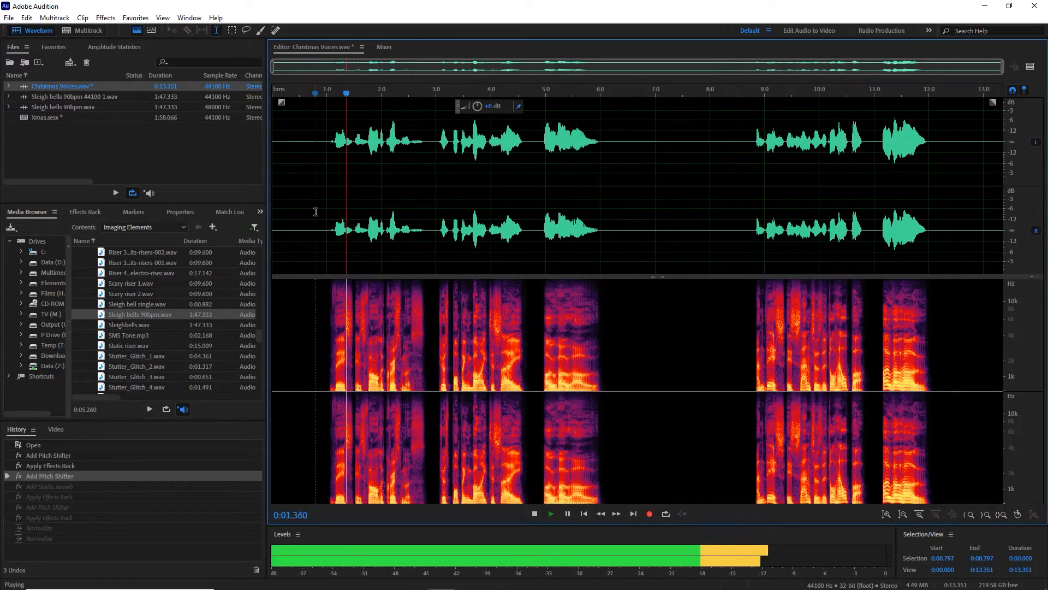
# Undo the remaining pitch shifter edits back to the originally opened file and play it from about 0.8 s.
pyautogui.hotkey('ctrl', 'z')
pyautogui.hotkey('ctrl', 'z')
pyautogui.hotkey('ctrl', 'z')
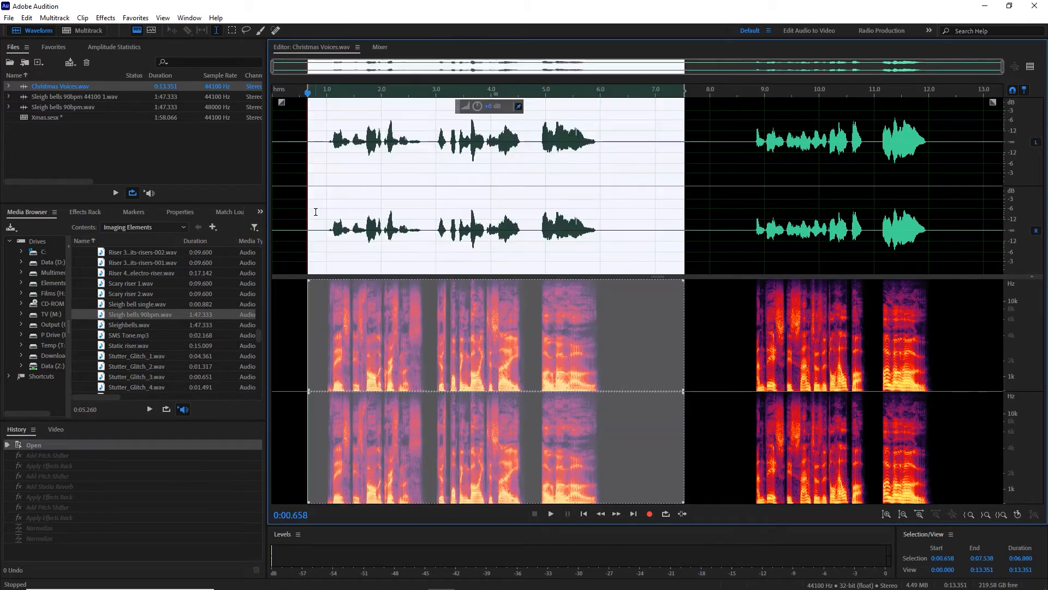
pyautogui.click(315, 212)
pyautogui.press('space')
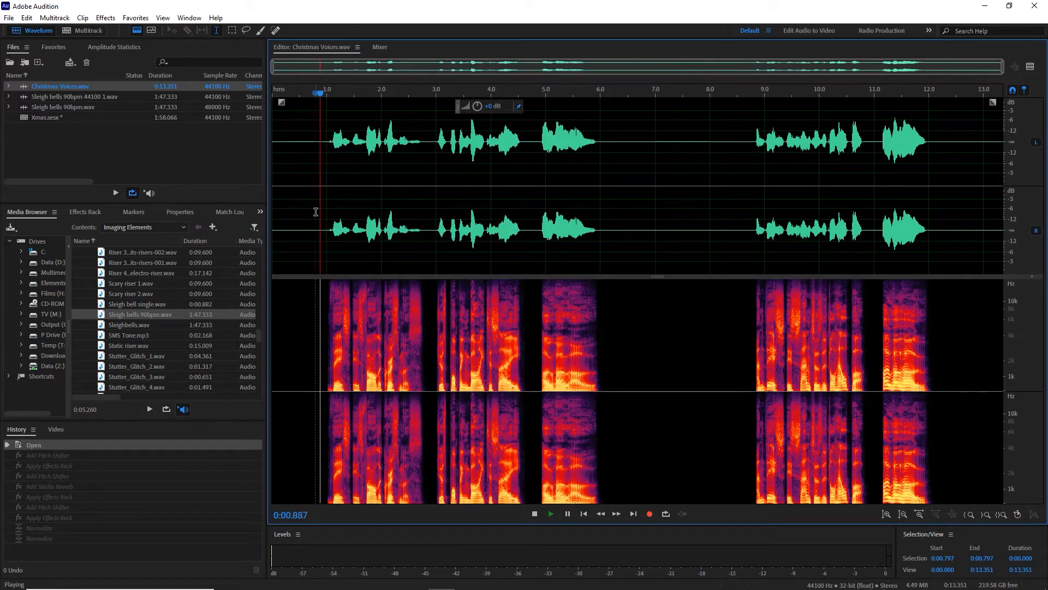
# Return to the multitrack session, move the sleigh bells clip to Track 5 and play from the start.
pyautogui.click(88, 31)
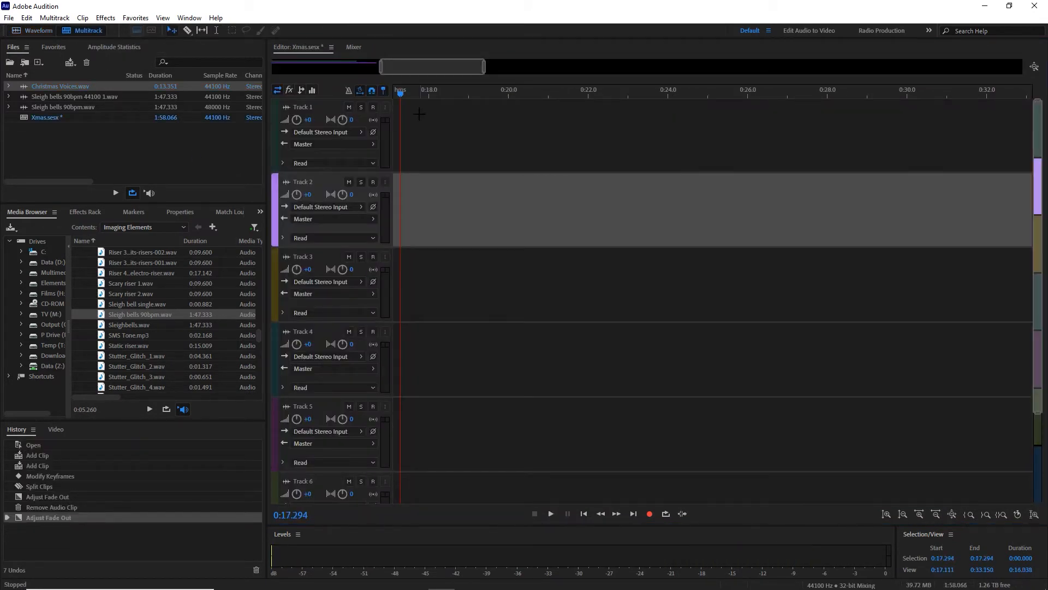
pyautogui.moveTo(402, 96); pyautogui.dragTo(239, 88)
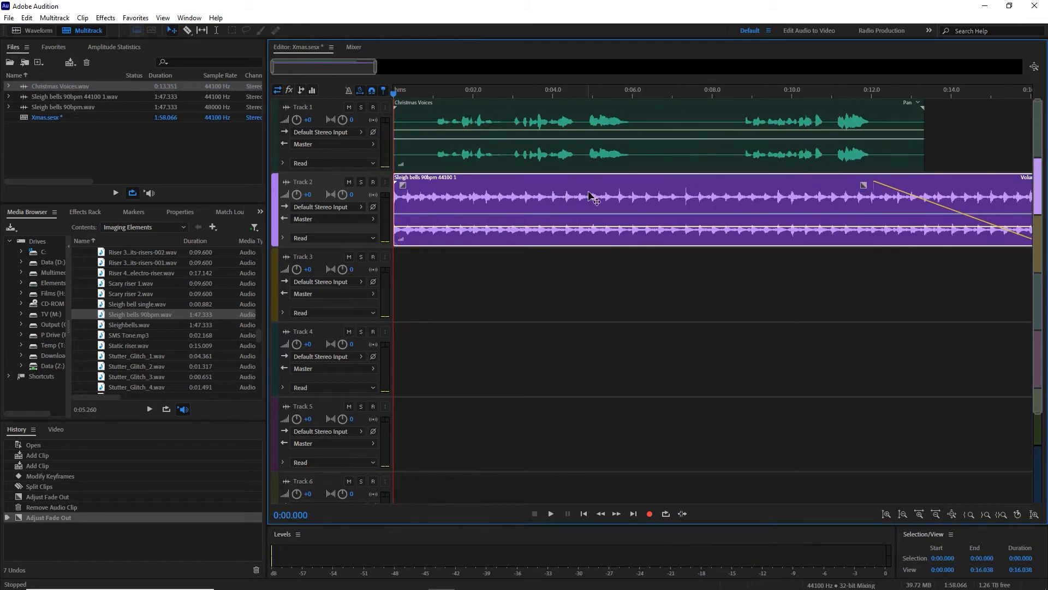
pyautogui.moveTo(597, 193); pyautogui.dragTo(584, 434)
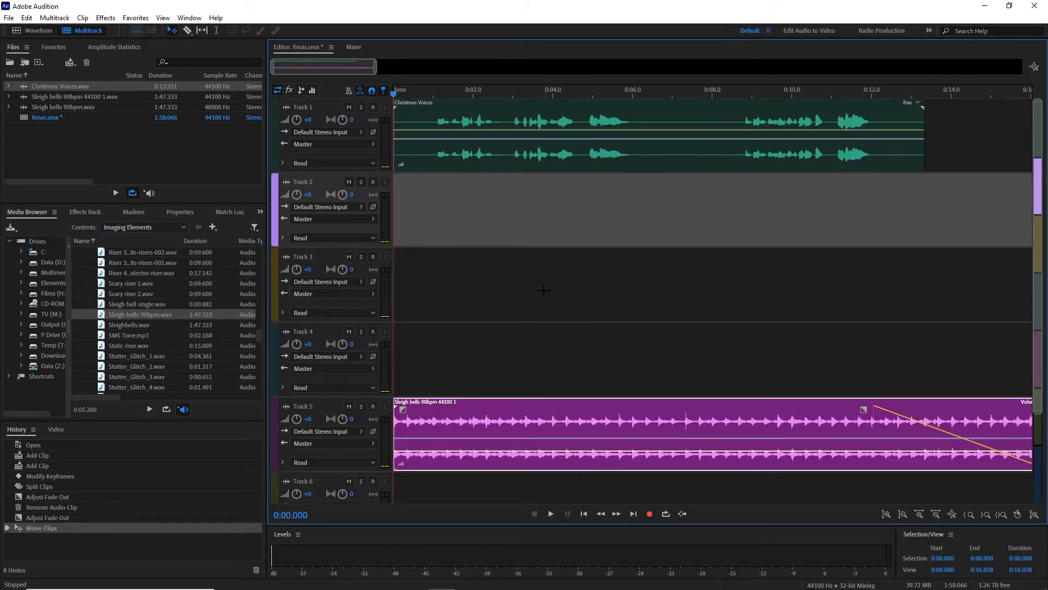
pyautogui.press('space')
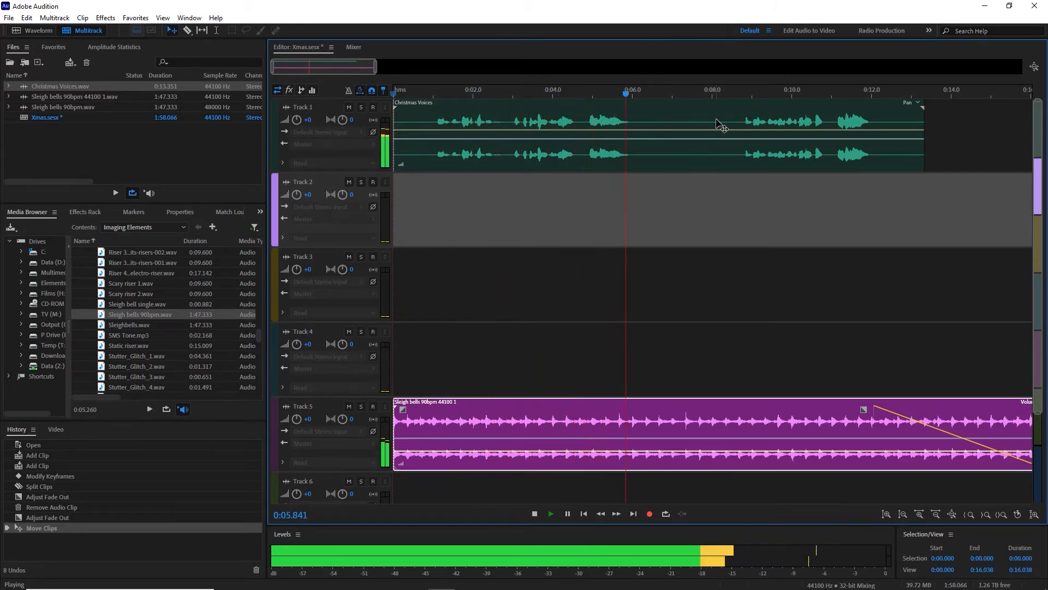
# Split the Christmas Voices clip at about 7.3 s and move its second part straight down to Track 3.
pyautogui.press('space')
pyautogui.hotkey('ctrl', 'k')
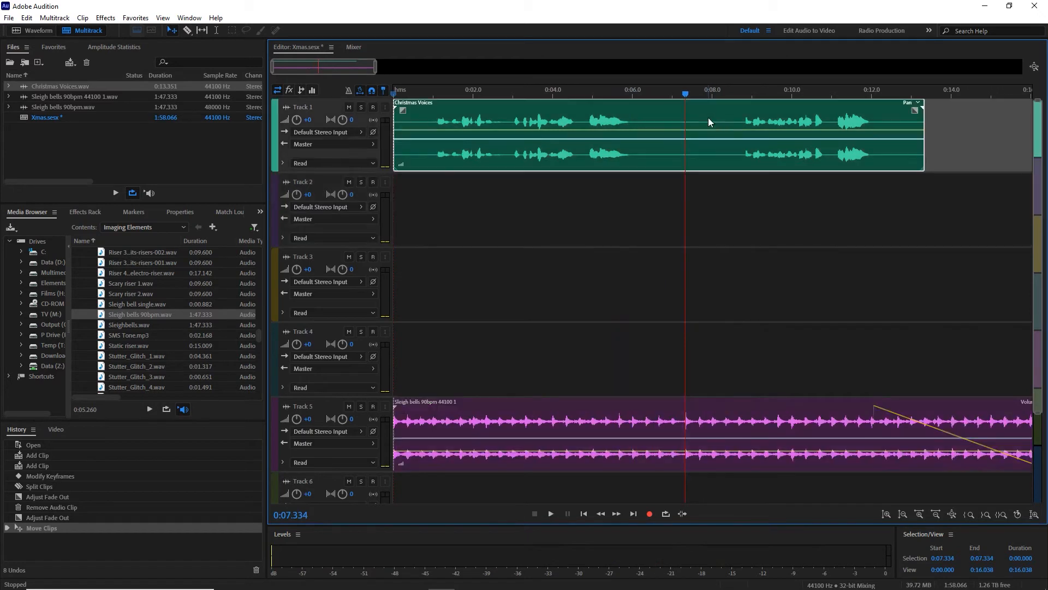
pyautogui.click(709, 136)
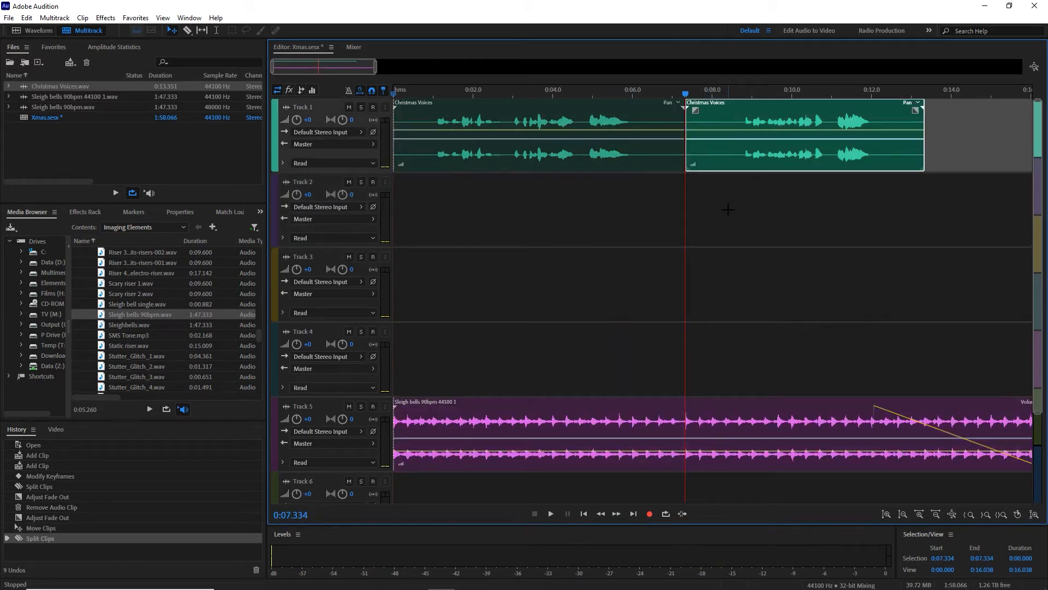
pyautogui.moveTo(723, 125); pyautogui.dragTo(748, 271)
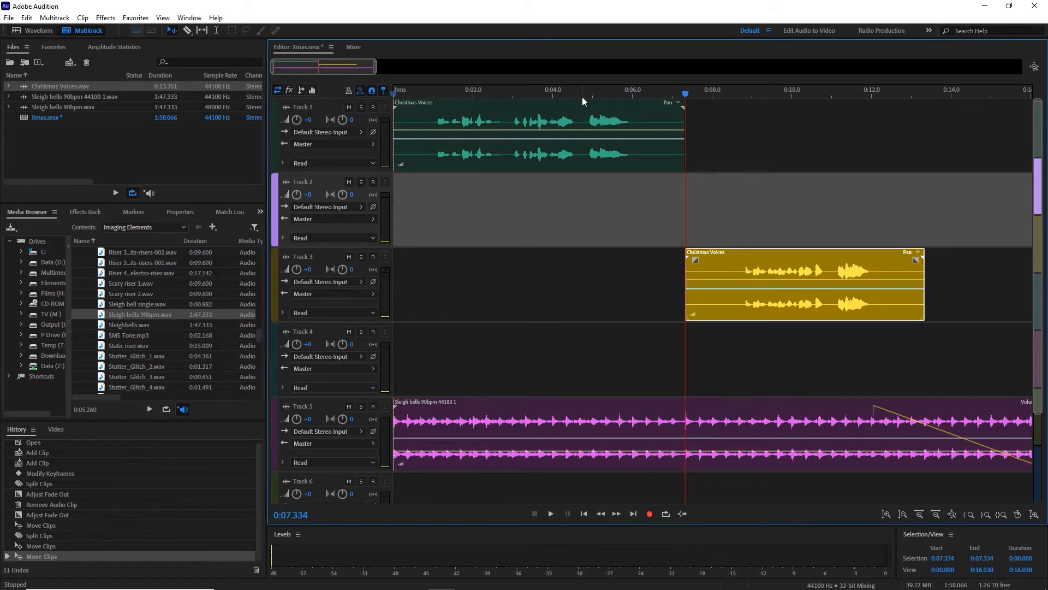
# Split the remaining Track 1 voice clip at about 4.8 s and move its second part to Track 2.
pyautogui.moveTo(608, 120); pyautogui.dragTo(633, 202)
pyautogui.hotkey('ctrl', 'k')
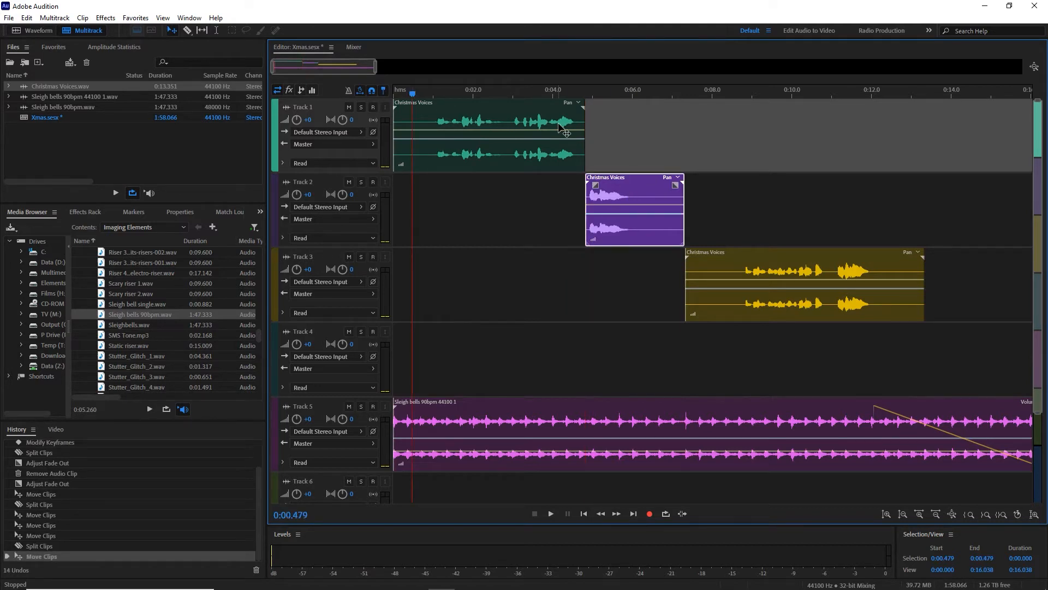
# Add a short fade-out to the end of the Track 1 voice clip and a fade-in to the start of the Track 2 clip.
pyautogui.moveTo(578, 107); pyautogui.dragTo(564, 109)
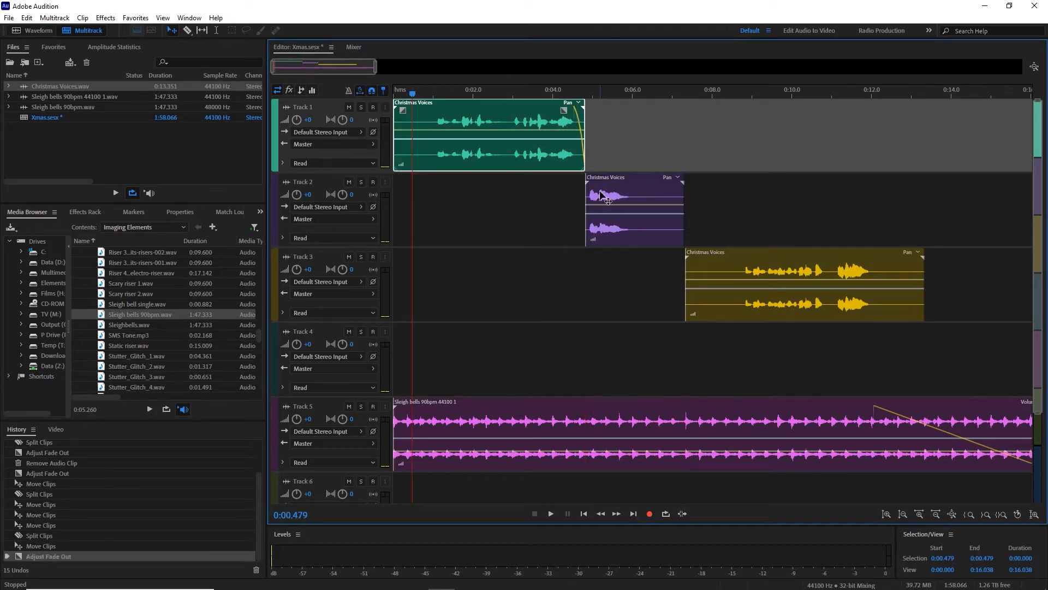
pyautogui.click(600, 196)
pyautogui.moveTo(594, 185); pyautogui.dragTo(594, 189)
# Fade the Track 3 voice clip in and out, and add a short fade-in to the start of the Track 1 voice clip.
pyautogui.click(705, 264)
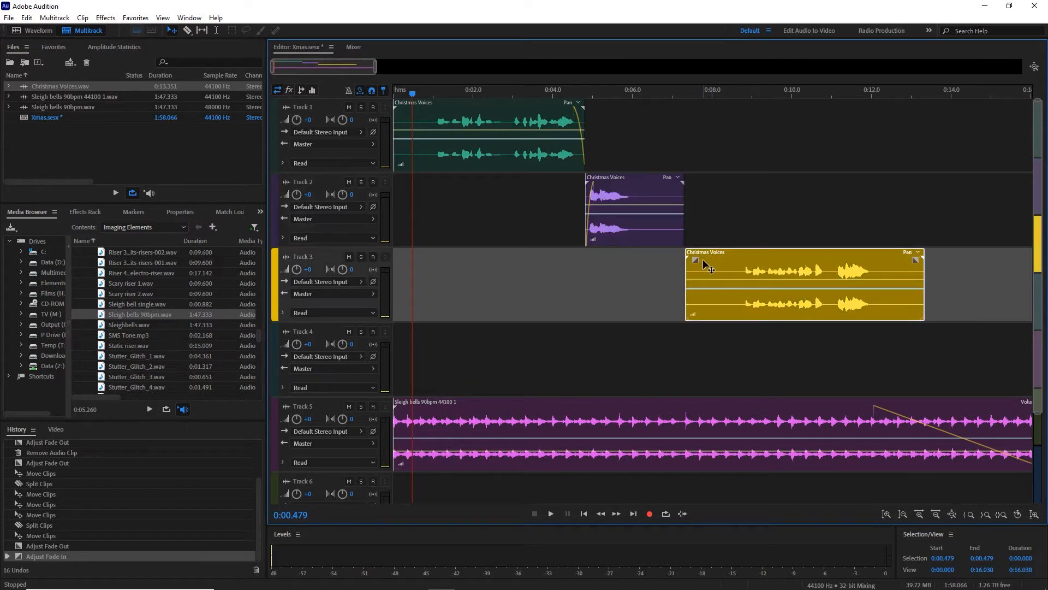
pyautogui.moveTo(695, 261); pyautogui.dragTo(723, 260)
pyautogui.moveTo(922, 260); pyautogui.dragTo(895, 258)
pyautogui.click(416, 116)
pyautogui.moveTo(401, 110); pyautogui.dragTo(418, 111)
# Play the session from about 0.3 s and apply the Mark rack preset to Track 1's track effects.
pyautogui.press('space')
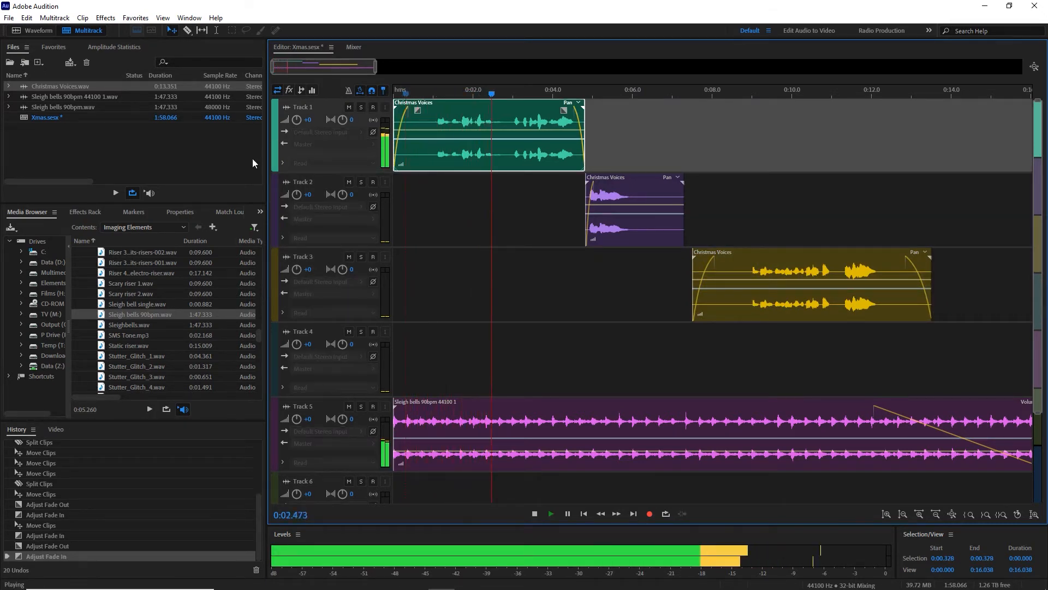
pyautogui.click(86, 215)
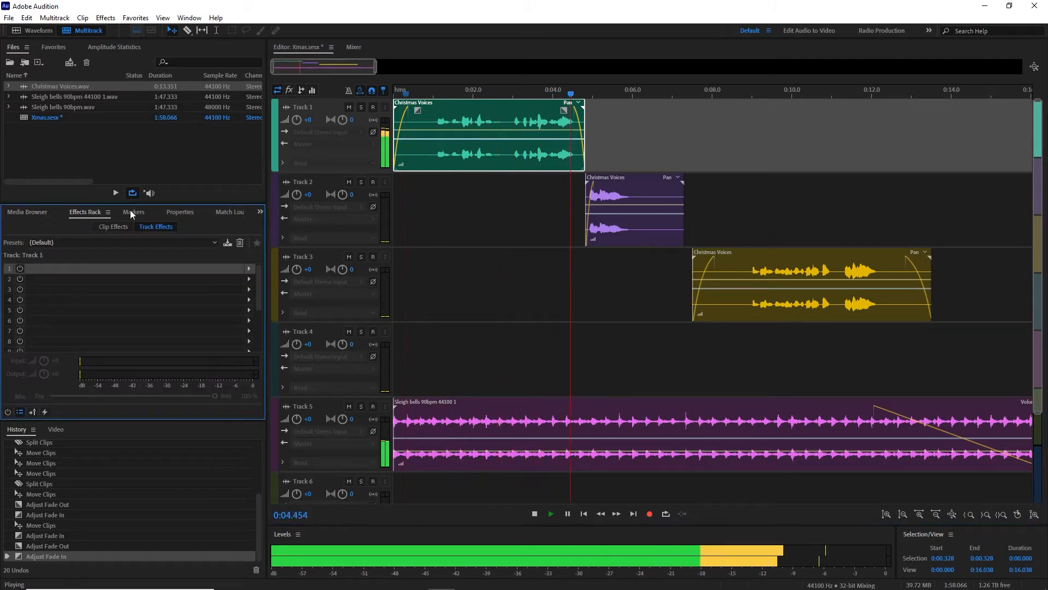
pyautogui.press('space')
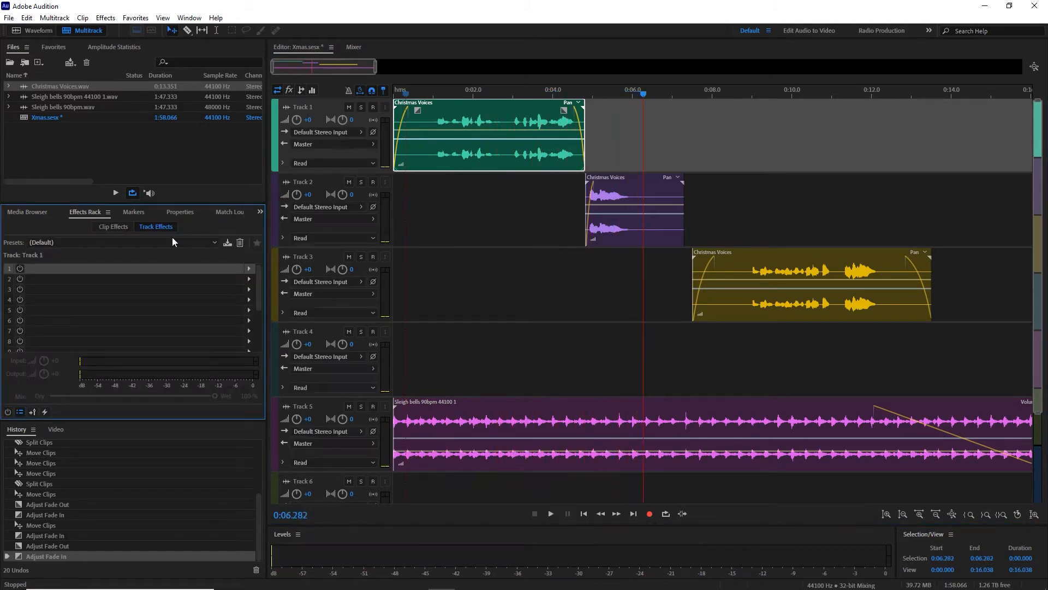
pyautogui.click(171, 241)
pyautogui.click(310, 371)
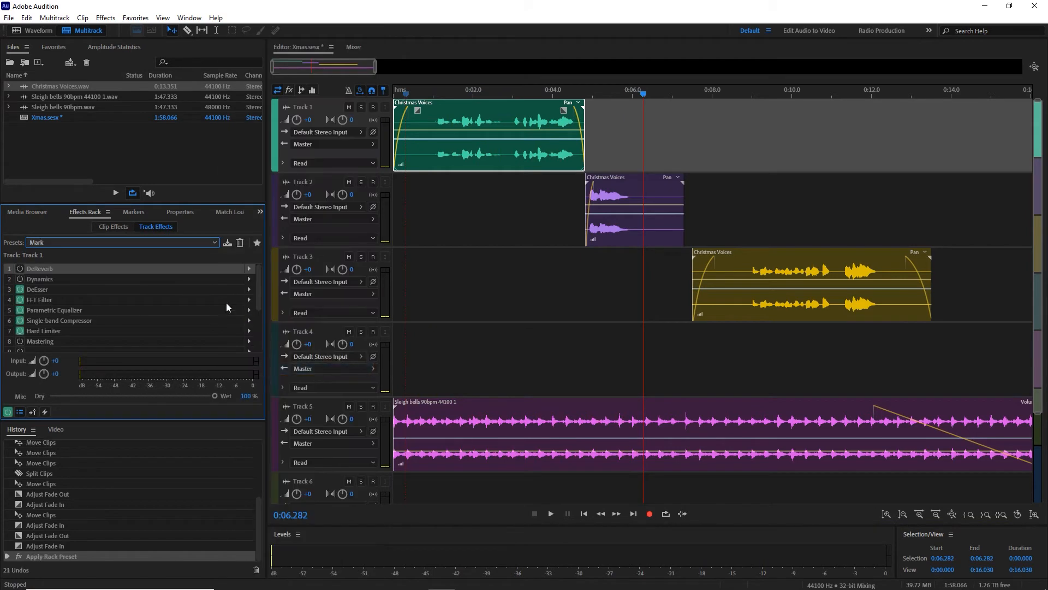
# Play the session from about 0.26 s to hear the Track 1 voice with the rack preset applied.
pyautogui.click(404, 93)
pyautogui.press('space')
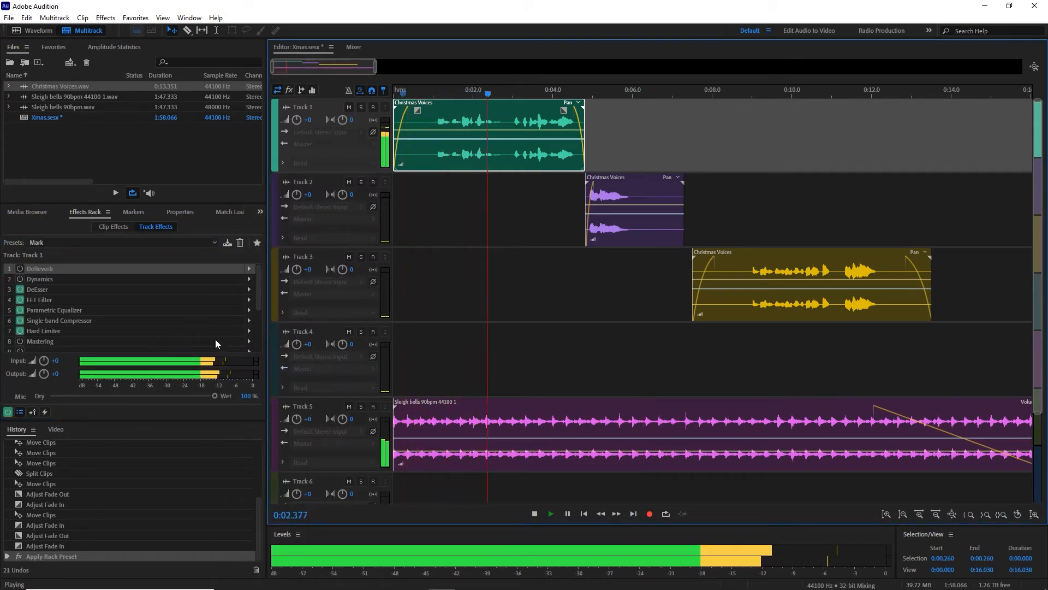
pyautogui.scroll(-1, 166, 306)
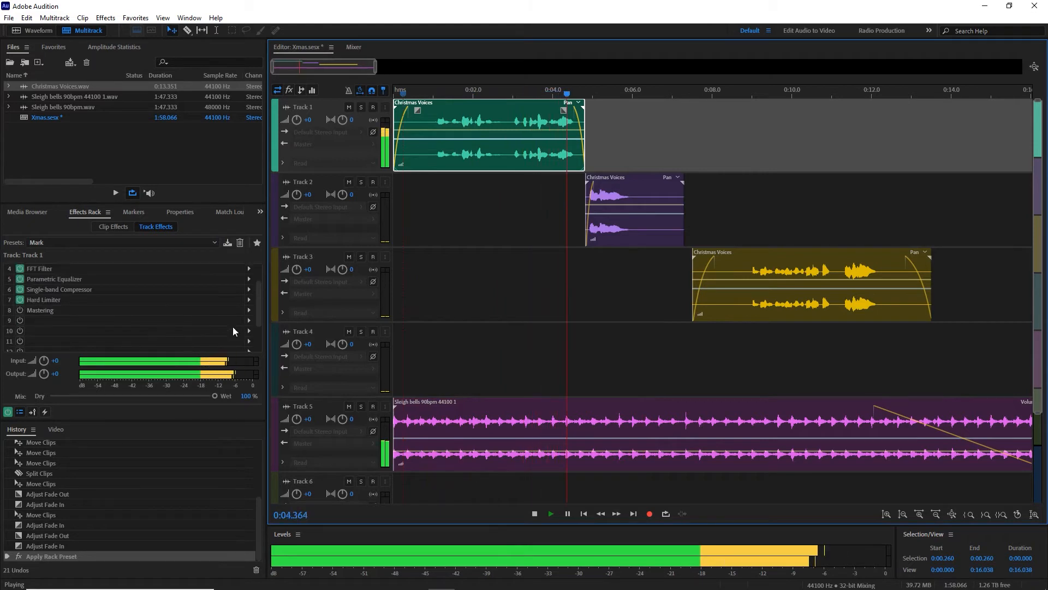
pyautogui.press('space')
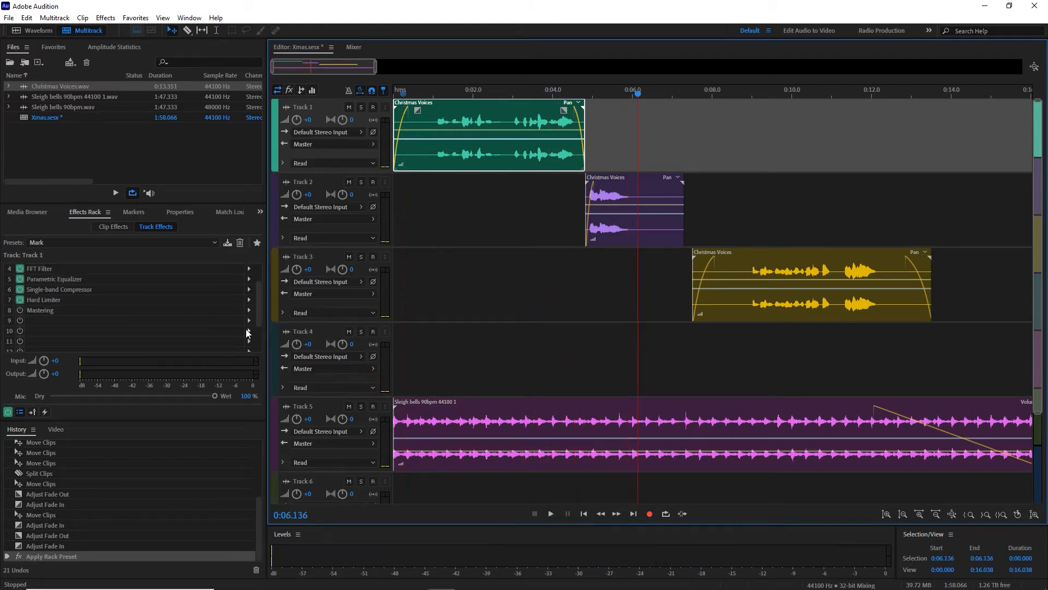
# Add a Pitch Shifter in slot 9 of Track 1's effects rack and set it to -1 semitone.
pyautogui.click(248, 321)
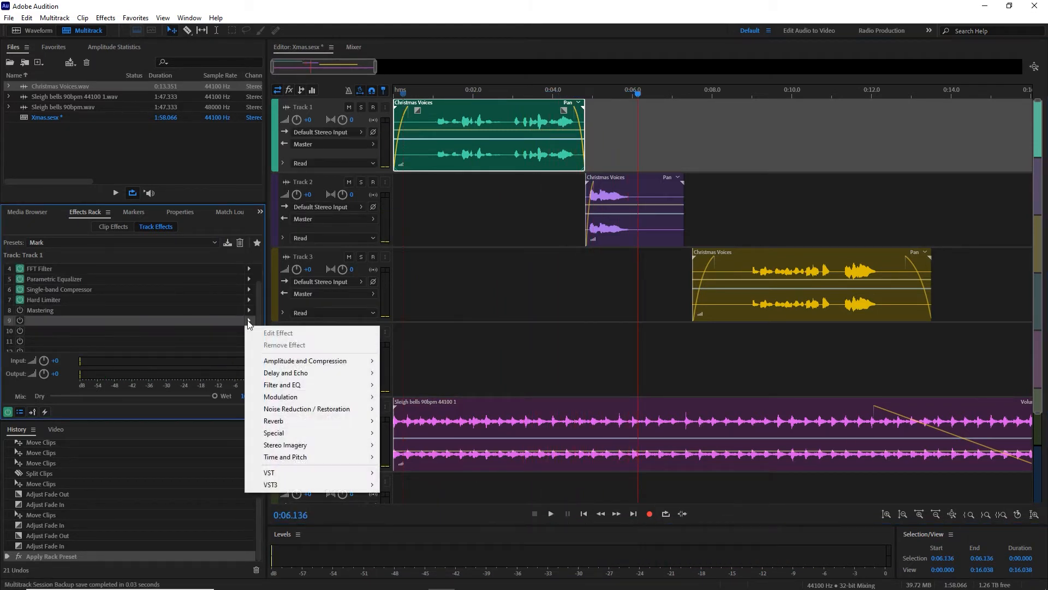
pyautogui.moveTo(297, 458)
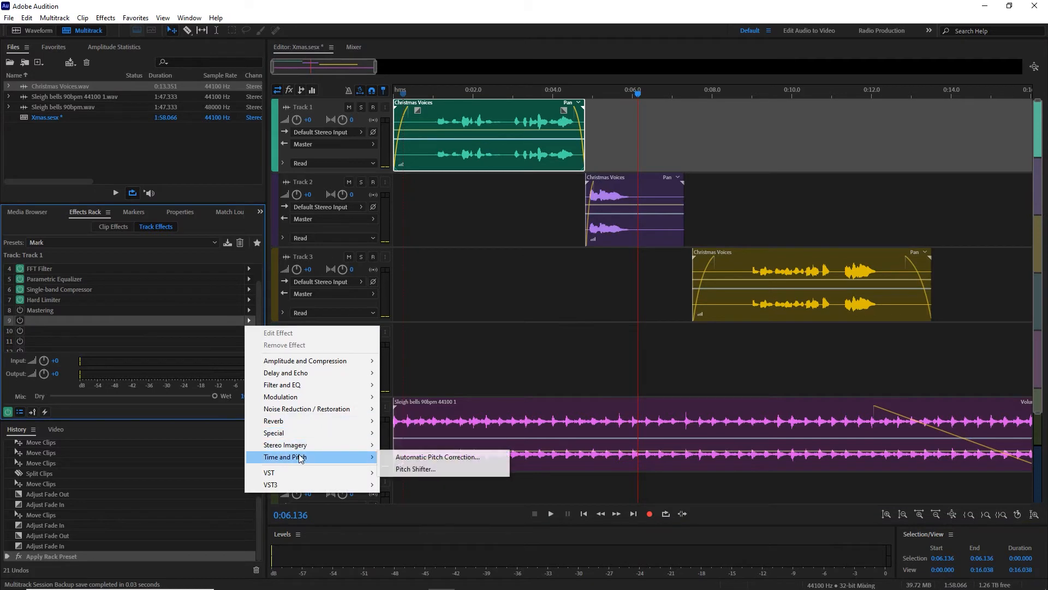
pyautogui.click(416, 468)
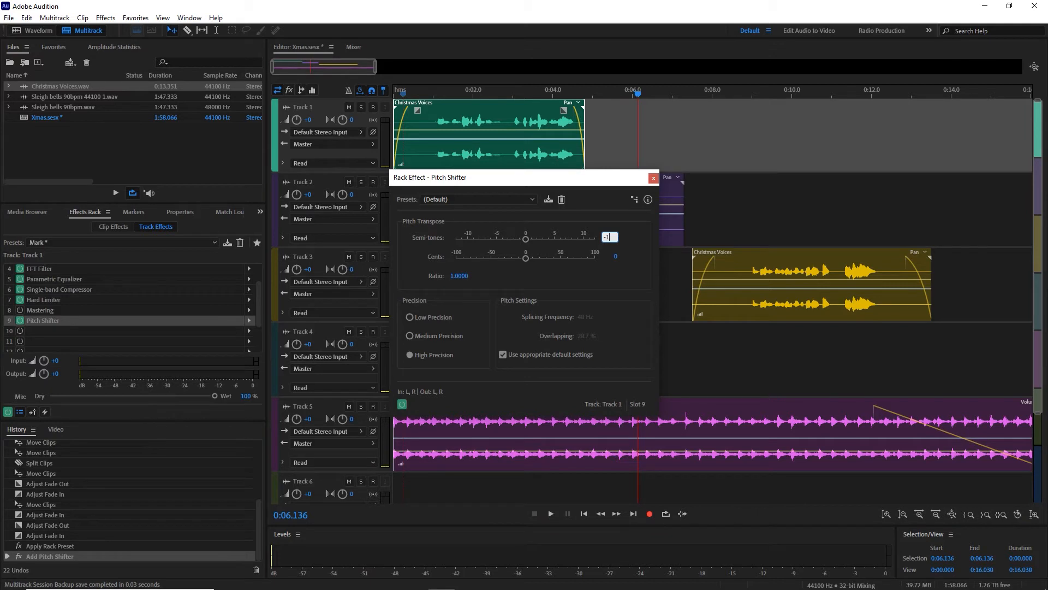
pyautogui.press('Return')
pyautogui.click(653, 178)
# Add a Pitch Shifter in slot 1 of Track 2's effects rack and set it to -2 semitones.
pyautogui.click(649, 194)
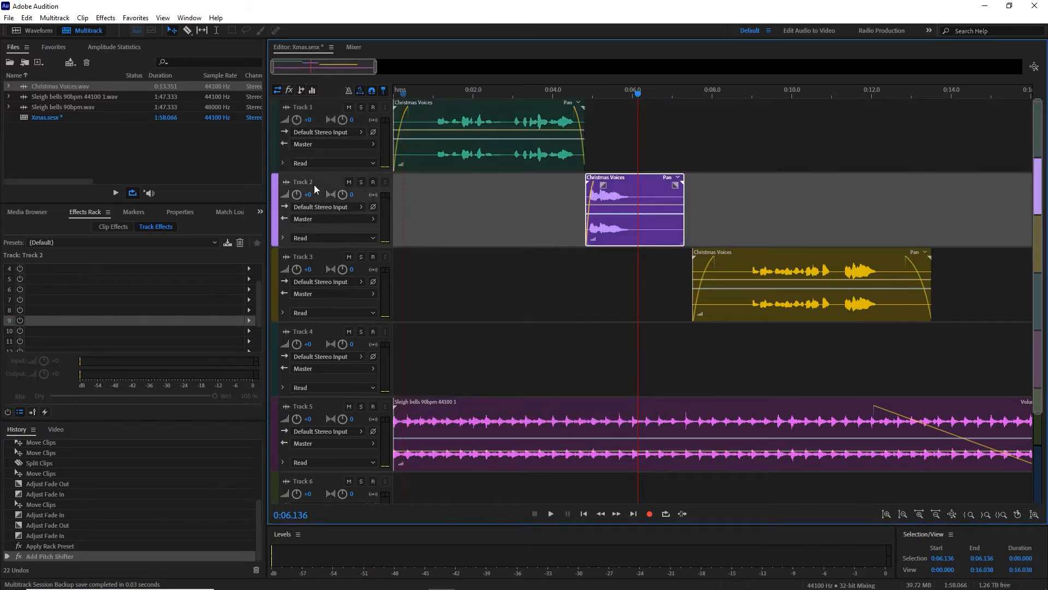
pyautogui.scroll(1, 171, 283)
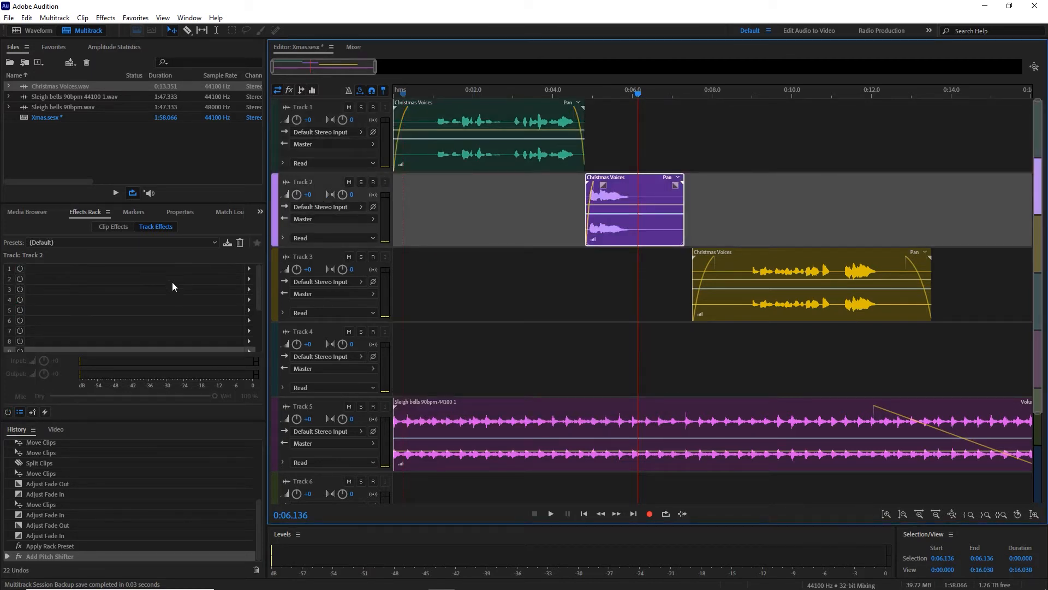
pyautogui.click(249, 270)
pyautogui.moveTo(349, 406)
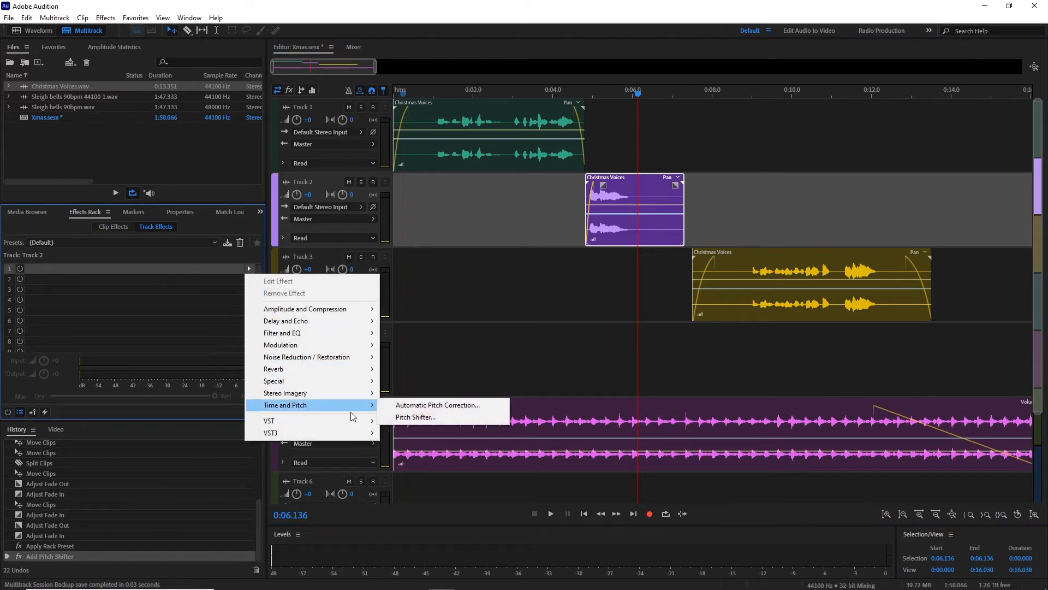
pyautogui.click(434, 417)
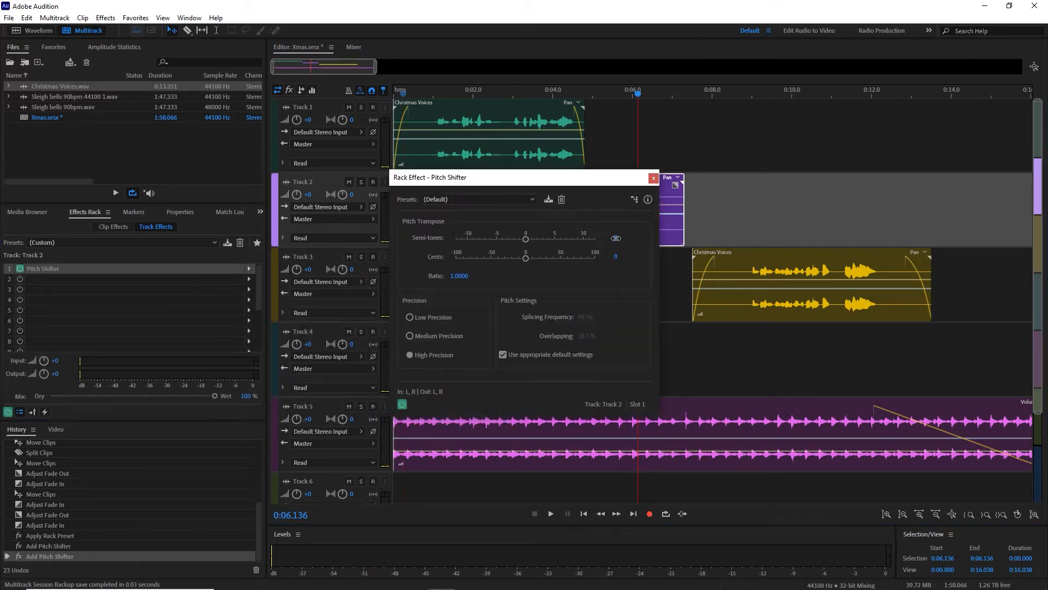
pyautogui.click(617, 237)
pyautogui.write('-2')
pyautogui.press('Return')
# Apply the Mark rack preset to Track 2 and add a Pitch Shifter in slot 9 set to -2 semitones.
pyautogui.click(153, 243)
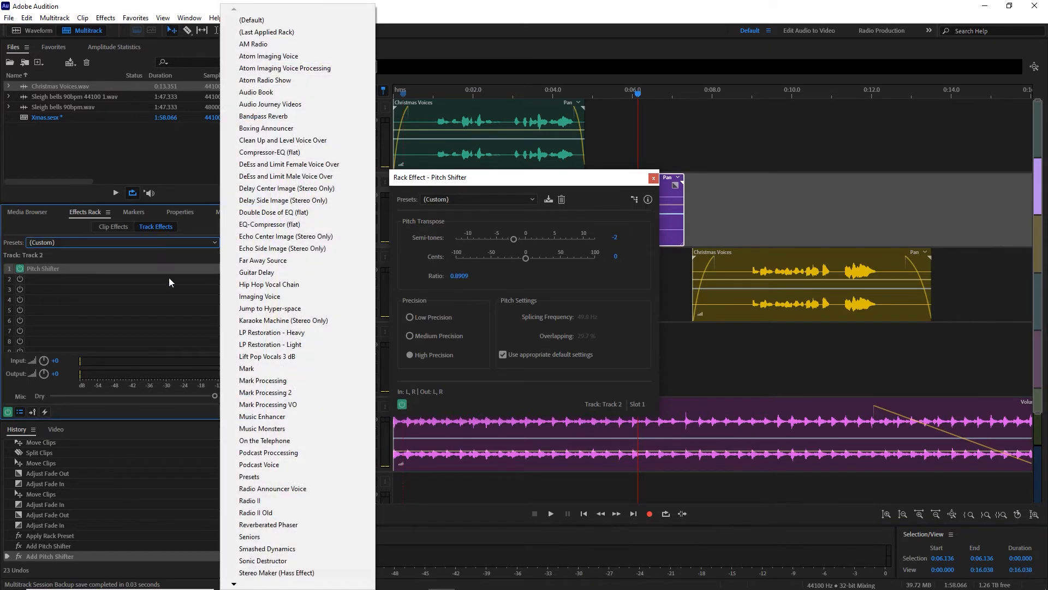
pyautogui.click(253, 376)
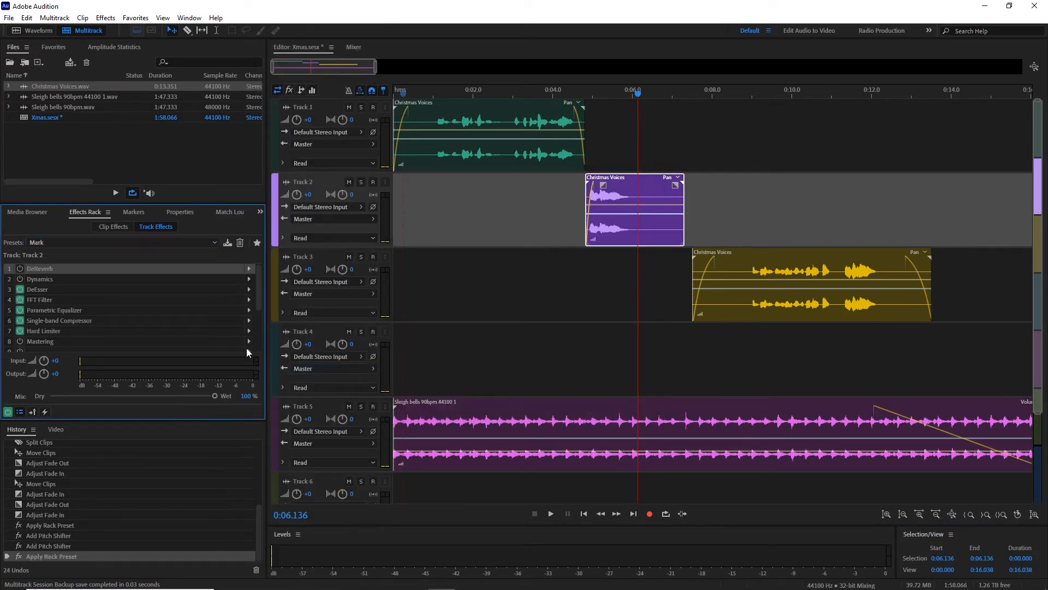
pyautogui.click(247, 351)
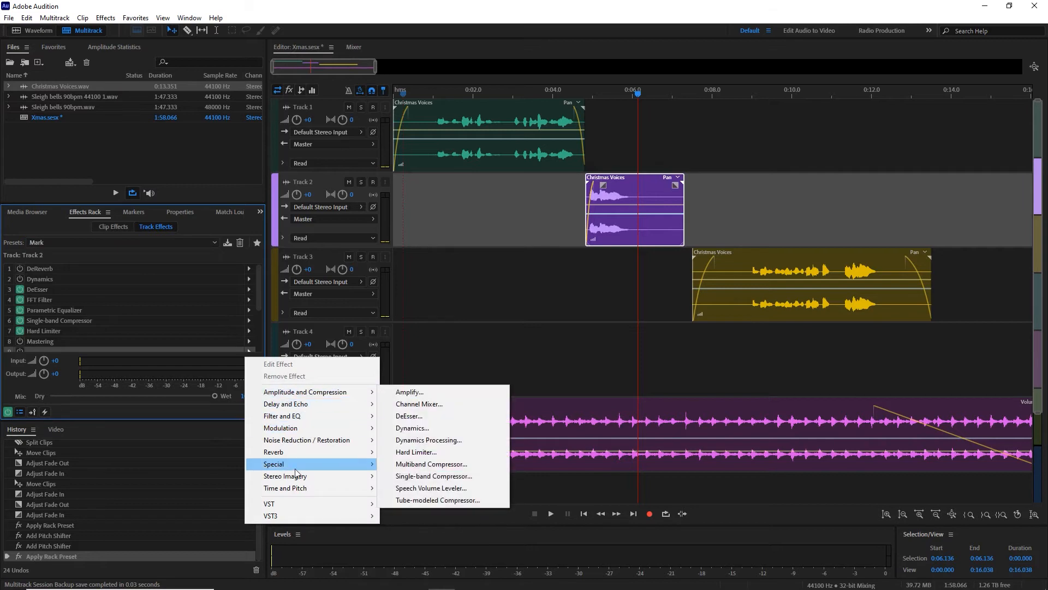
pyautogui.moveTo(300, 487)
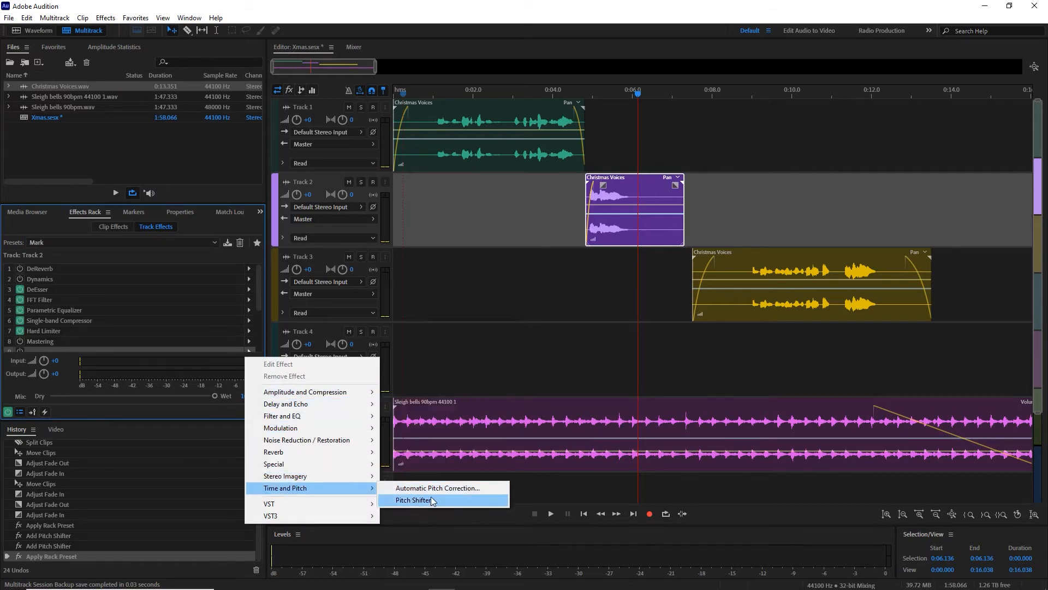
pyautogui.click(429, 499)
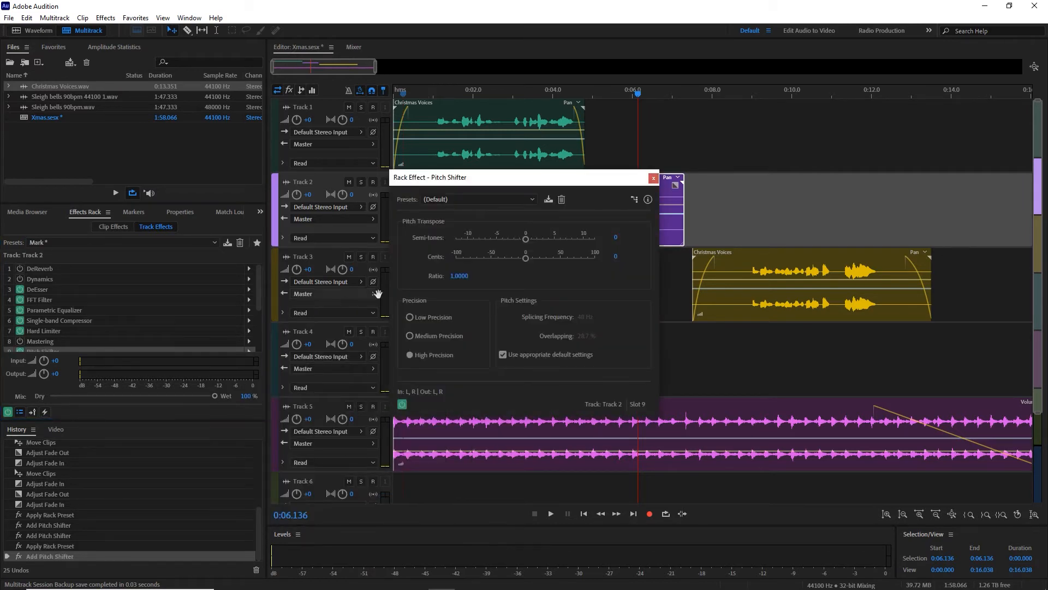
pyautogui.click(615, 237)
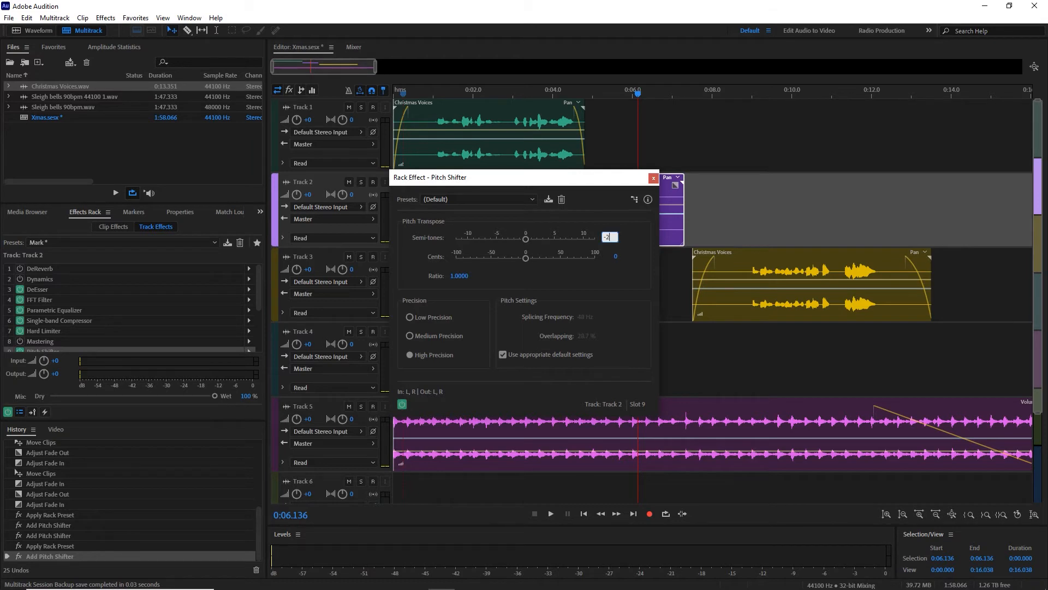
pyautogui.write('-2')
pyautogui.click(653, 178)
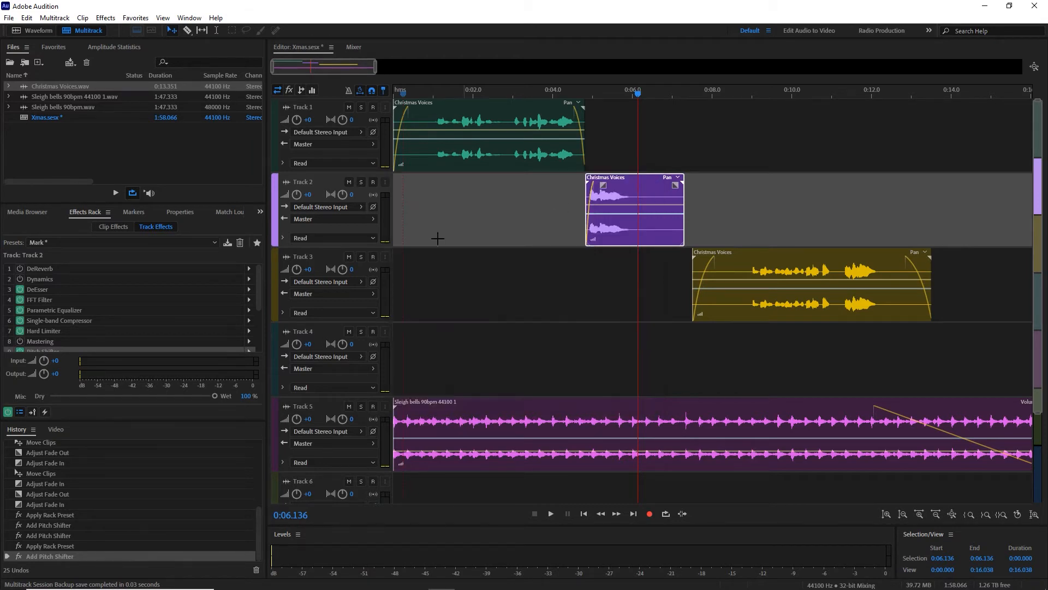
# Add Studio Reverb in slot 10 of Track 2 with the Great Hall preset and set its Dry level to 100%.
pyautogui.scroll(-3, 193, 316)
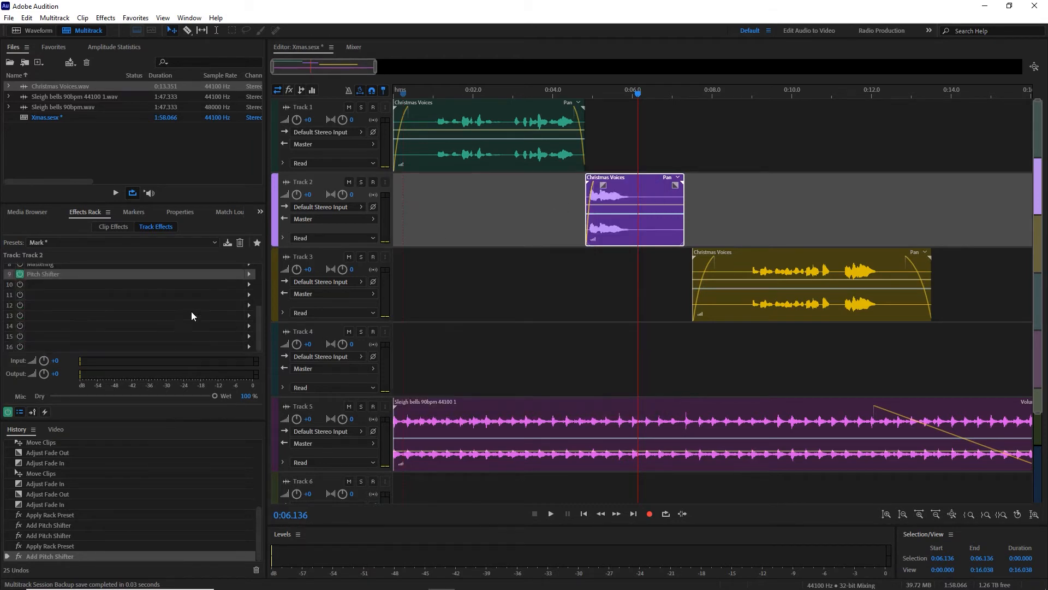
pyautogui.click(249, 284)
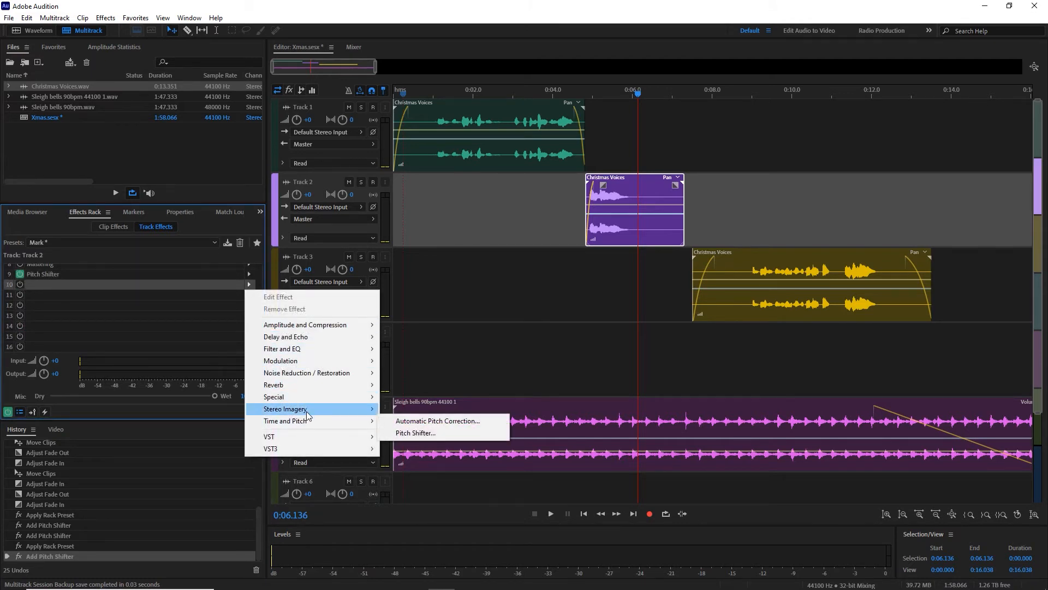
pyautogui.moveTo(322, 385)
pyautogui.click(424, 426)
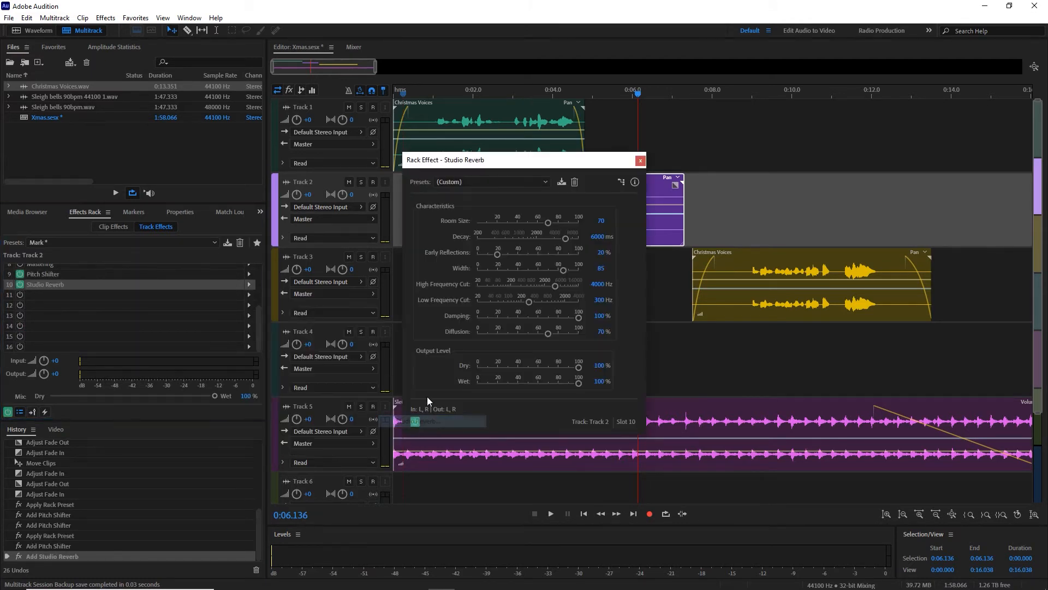
pyautogui.click(525, 182)
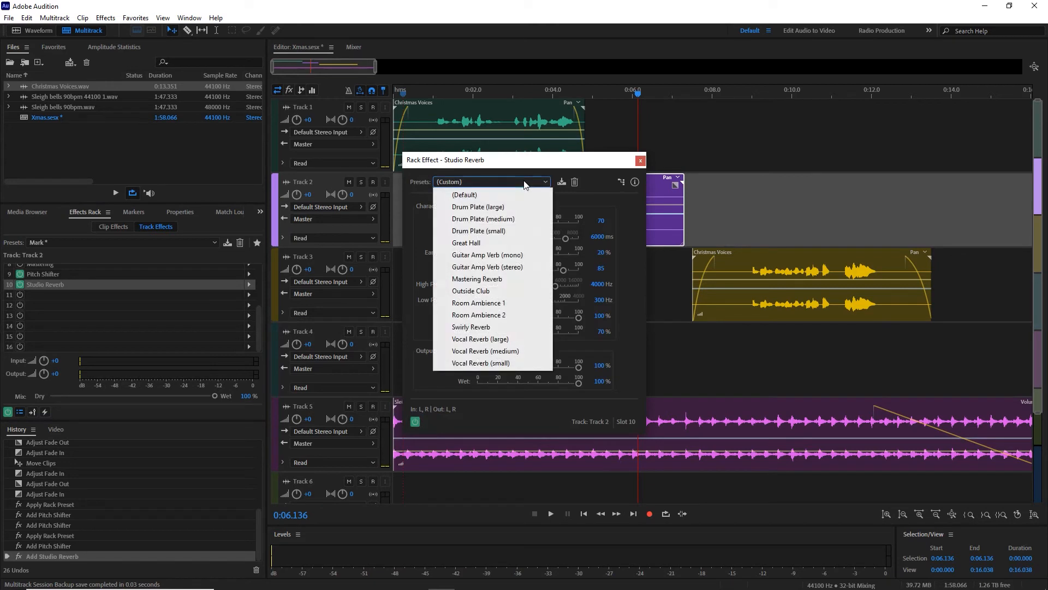
pyautogui.click(482, 242)
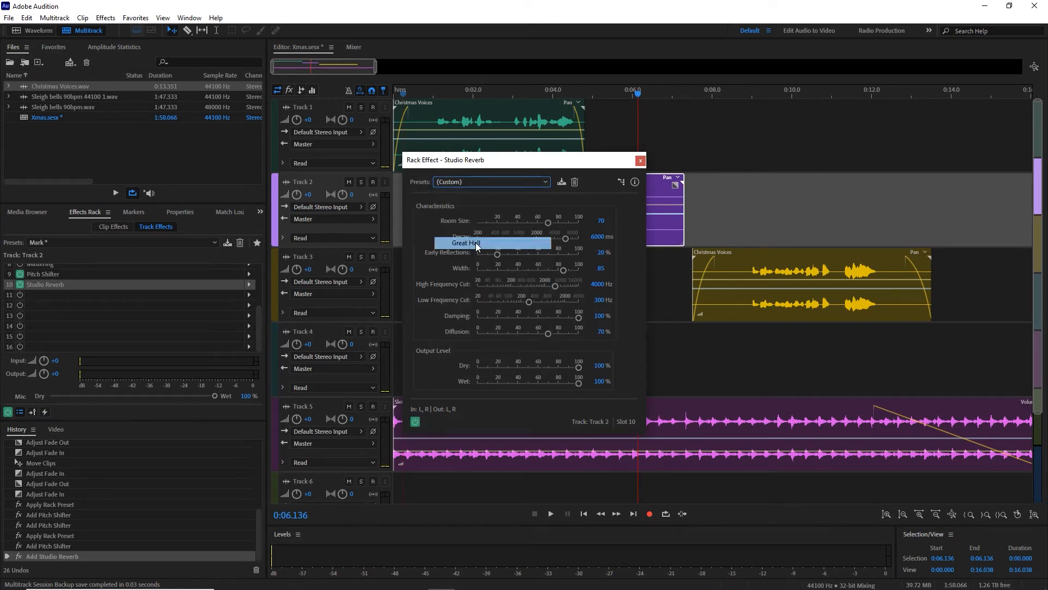
pyautogui.click(600, 366)
pyautogui.write('100')
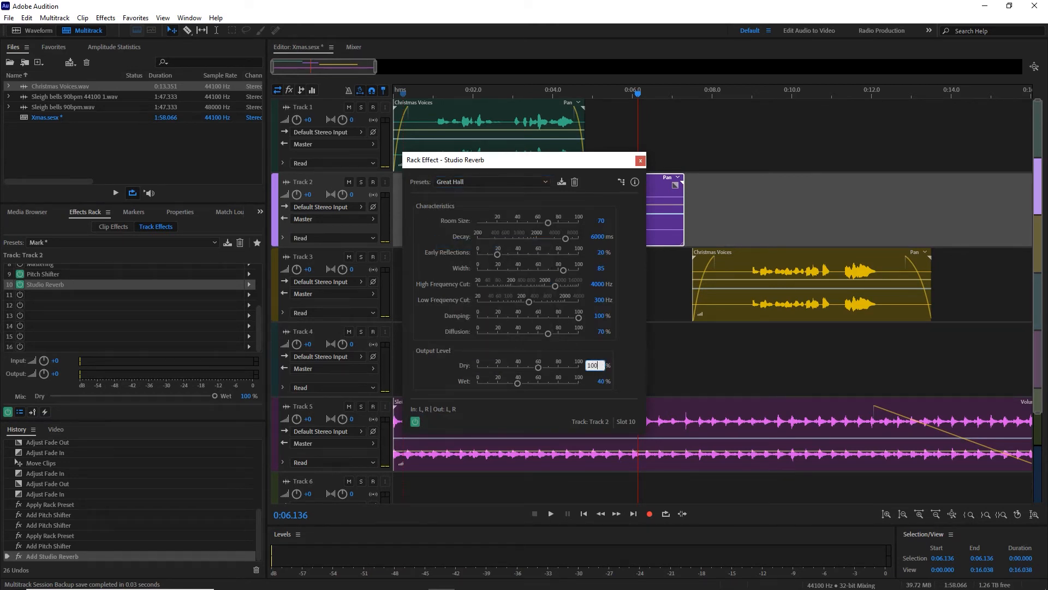
pyautogui.press('Return')
# Play the session from about 4.9 s to hear the Track 2 voice with reverb.
pyautogui.click(590, 94)
pyautogui.press('space')
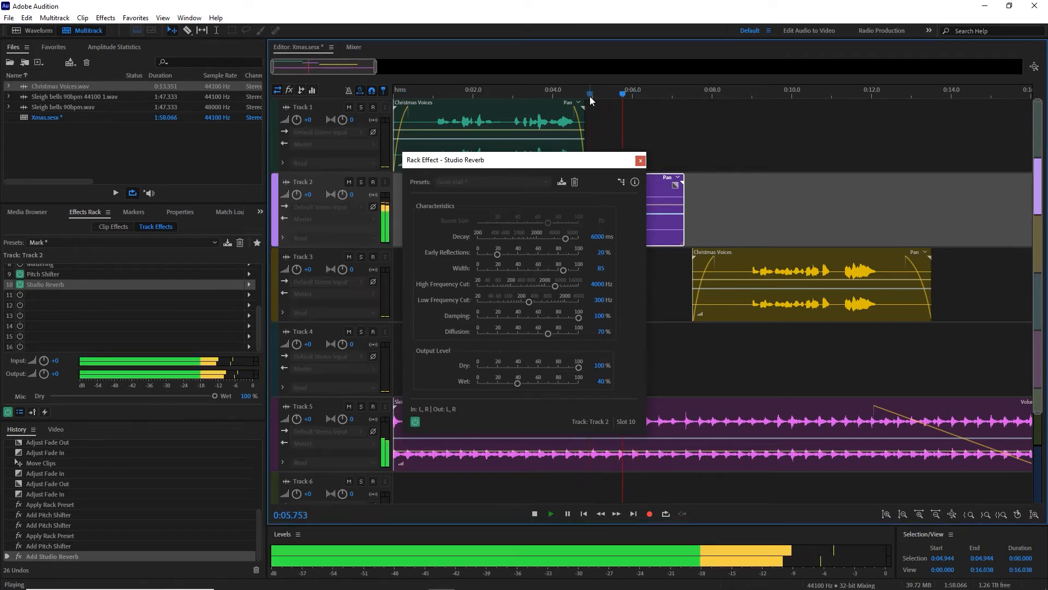
pyautogui.press('space')
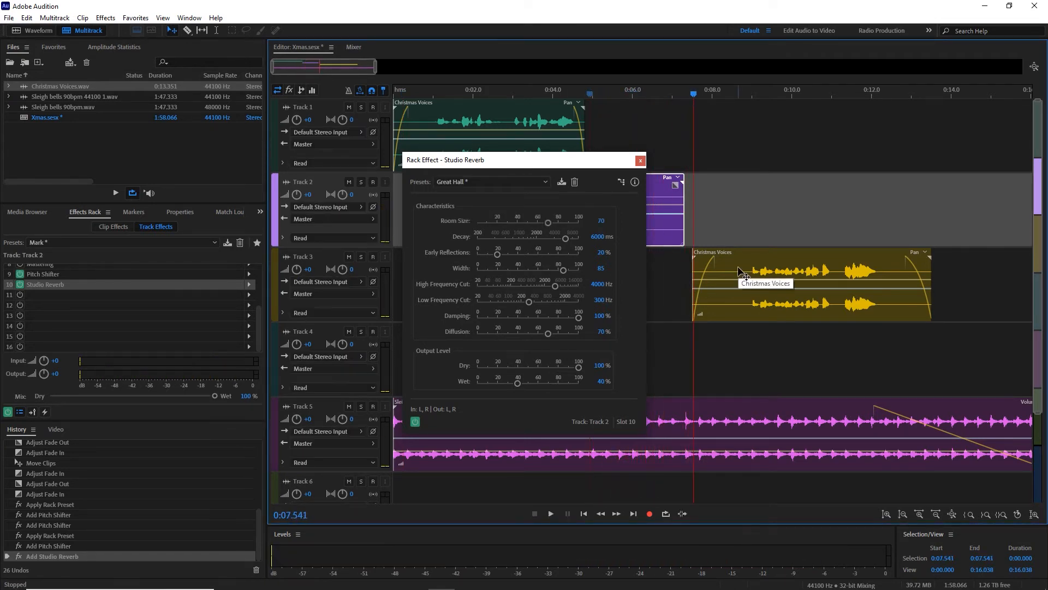
# Move the Track 3 voice clip along its track to start at about 9.8 s, and shift the Studio Reverb window clear of the Track 2 clip.
pyautogui.moveTo(753, 280); pyautogui.dragTo(841, 280)
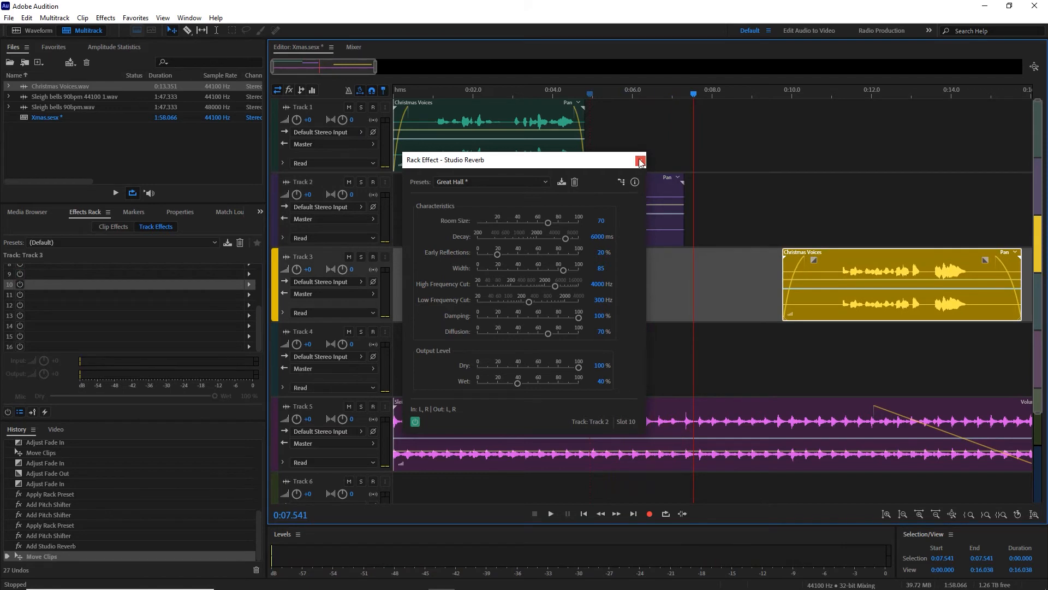
pyautogui.moveTo(561, 160); pyautogui.dragTo(414, 153)
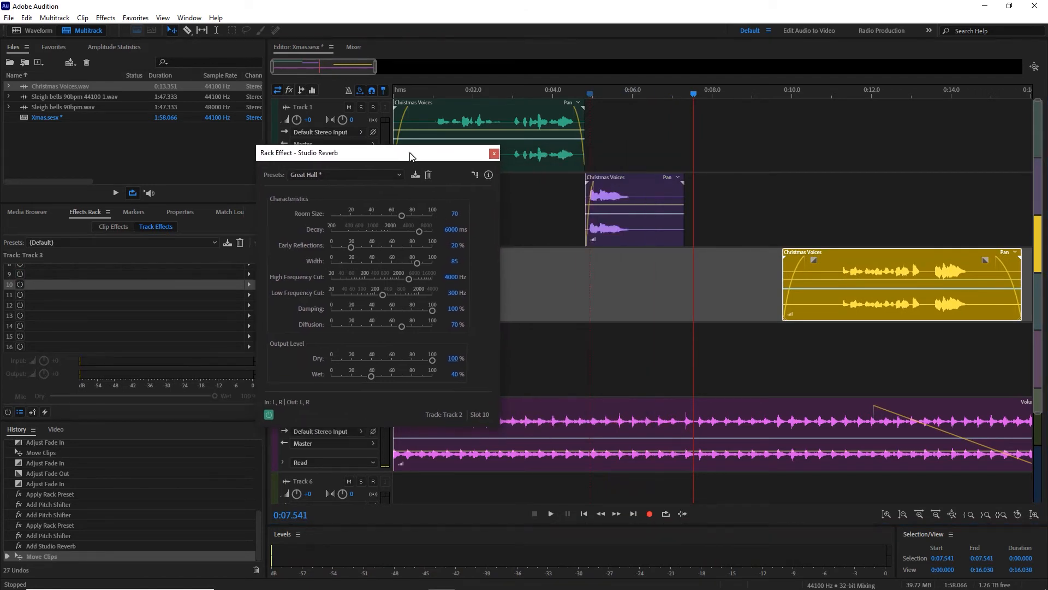
# Set the Track 2 Studio Reverb to 0% Dry and 100% Wet, and play the session from about 4.8 s.
pyautogui.click(583, 100)
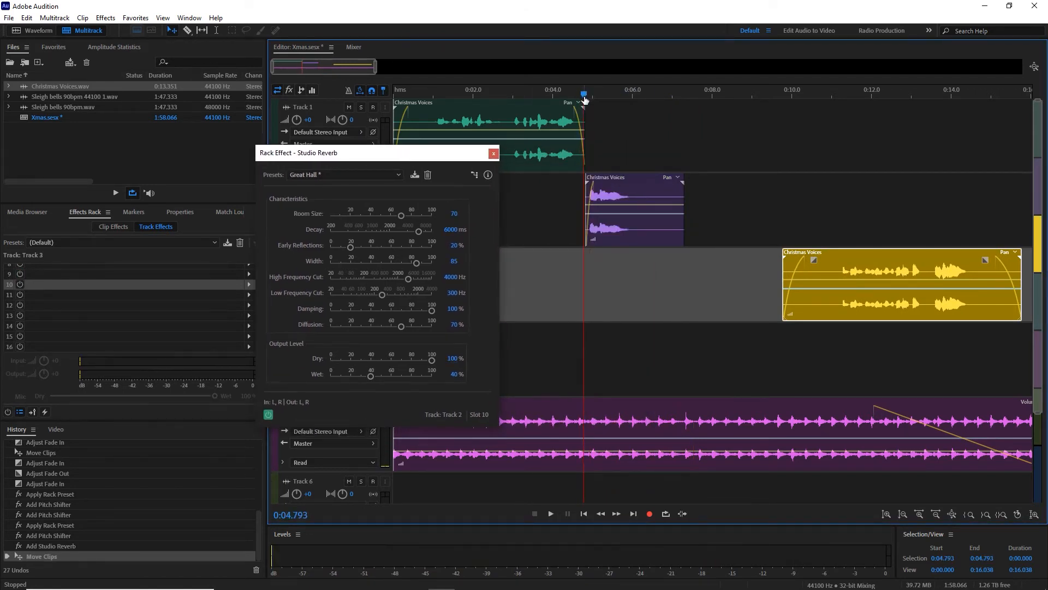
pyautogui.click(452, 357)
pyautogui.write('0')
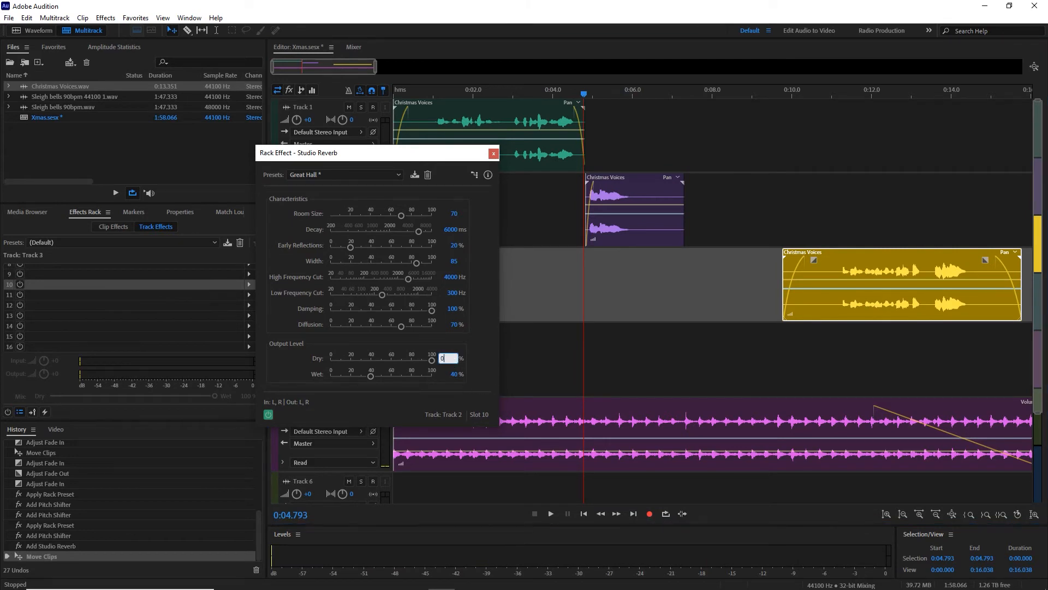
pyautogui.press('Return')
pyautogui.press('Tab')
pyautogui.write('100')
pyautogui.press('Return')
pyautogui.press('space')
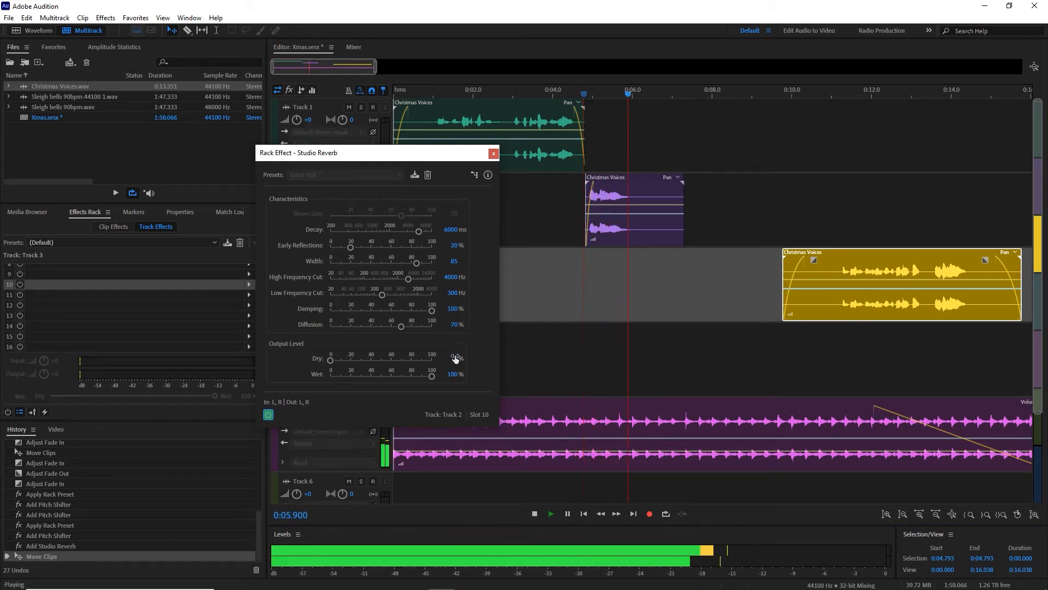
pyautogui.press('space')
# Set the Track 2 Studio Reverb to 100% Dry and 0% Wet, and play the session from about 4.4 s.
pyautogui.click(455, 356)
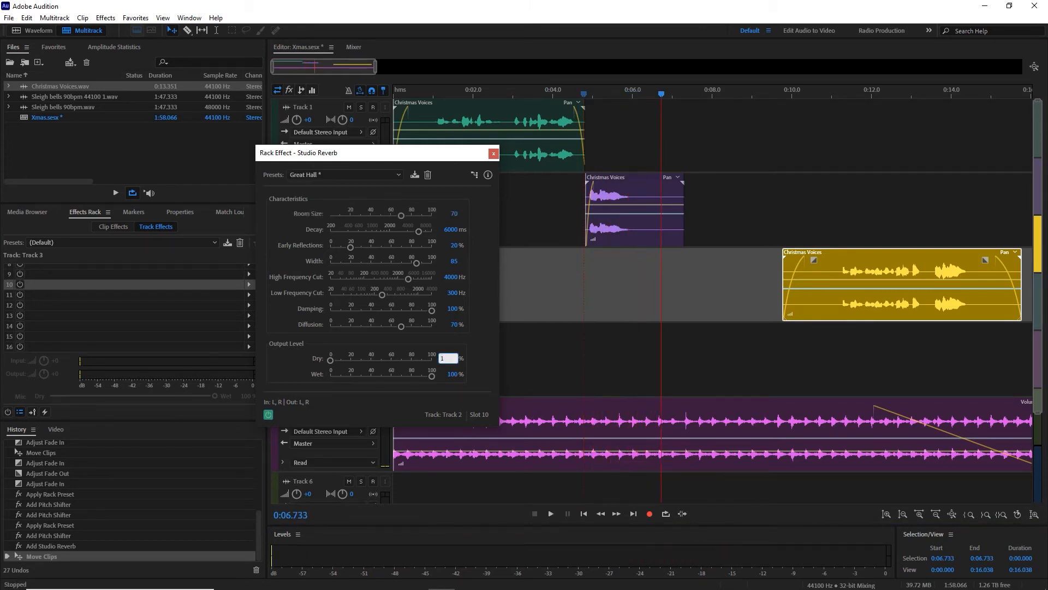
pyautogui.press('Tab')
pyautogui.write('0')
pyautogui.press('Return')
pyautogui.moveTo(589, 95); pyautogui.dragTo(568, 95)
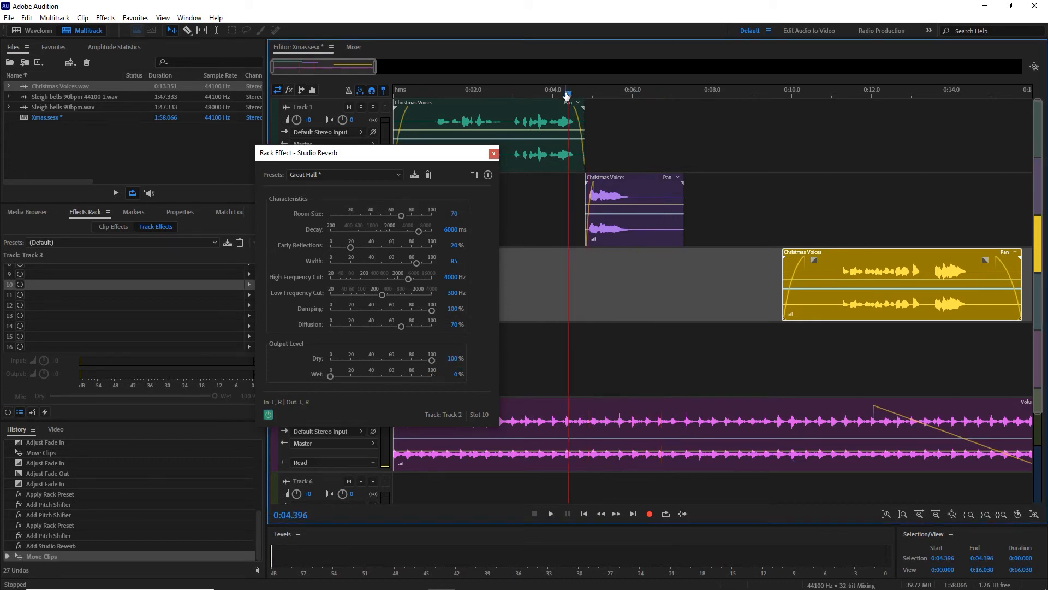
pyautogui.press('space')
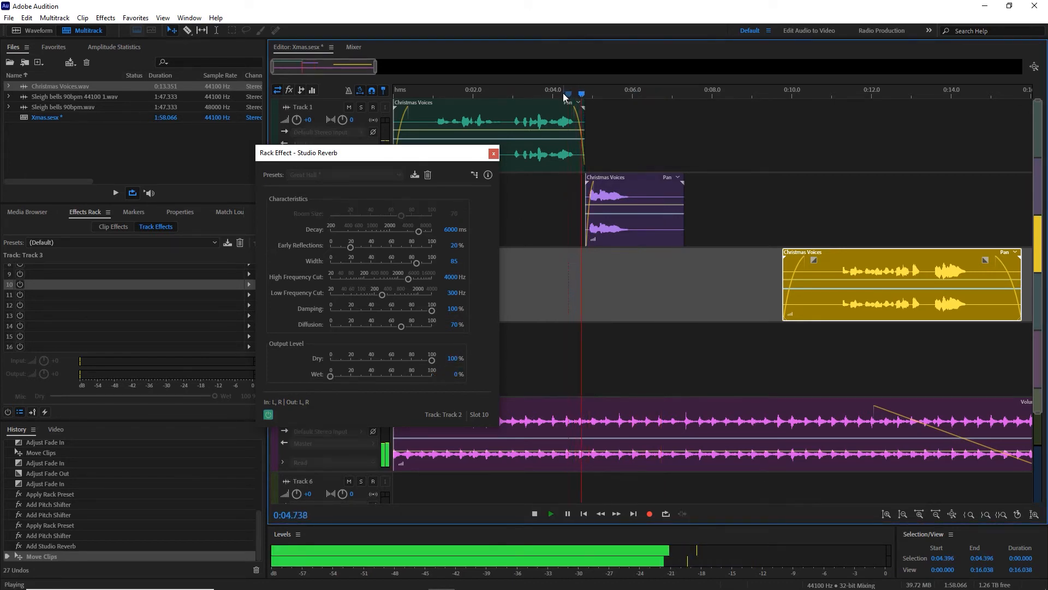
pyautogui.press('space')
# Set the Wet level of the Track 2 Studio Reverb to 40%.
pyautogui.click(457, 375)
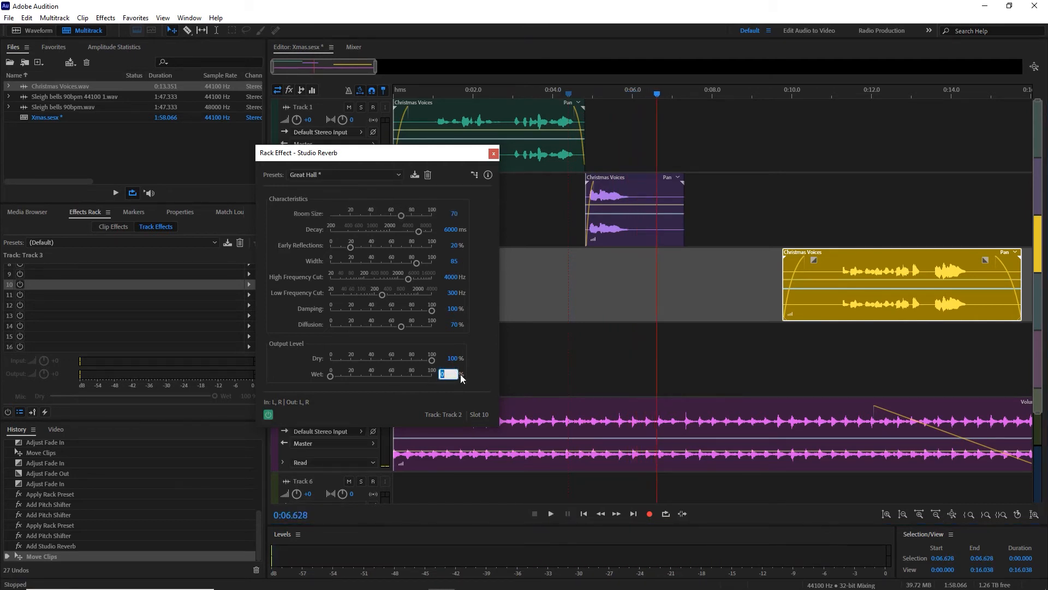
pyautogui.write('40')
pyautogui.press('Return')
# Play the session from about 0.5 s through the Track 2 voice, and close the Studio Reverb settings.
pyautogui.moveTo(551, 88); pyautogui.dragTo(583, 100)
pyautogui.click(411, 95)
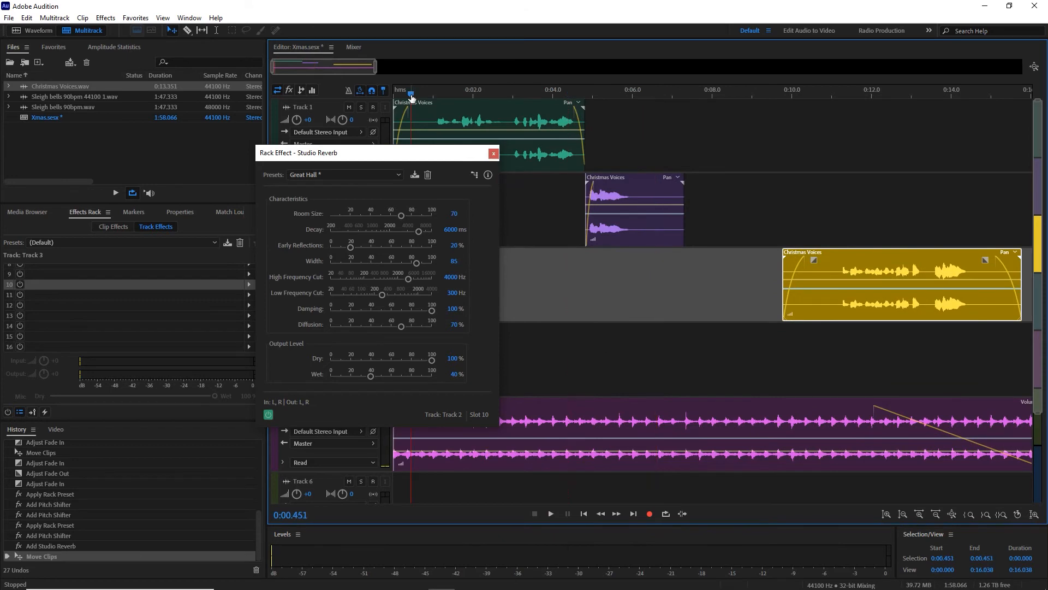
pyautogui.press('space')
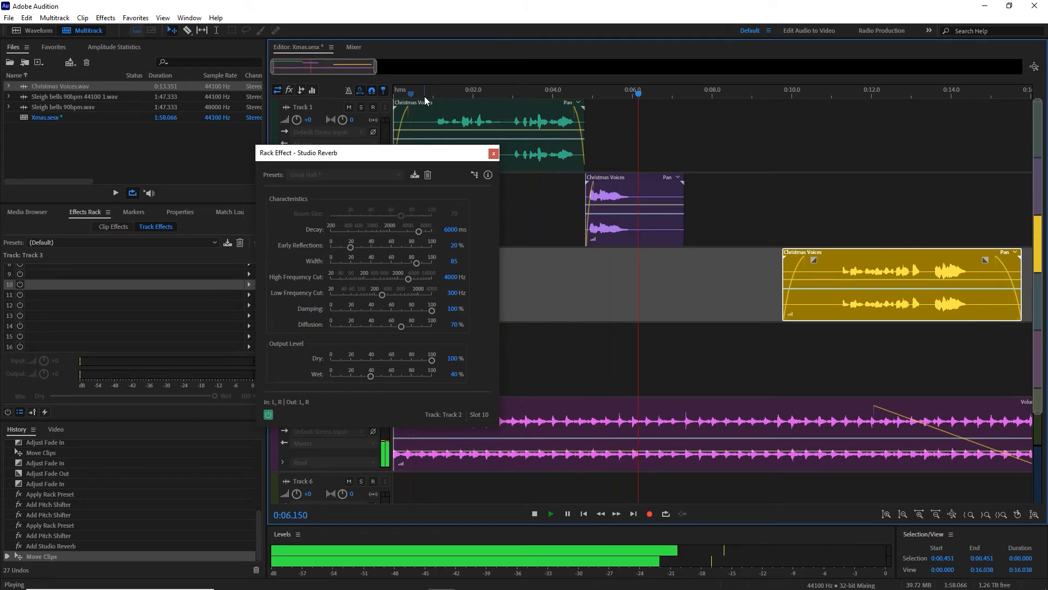
pyautogui.press('space')
pyautogui.click(494, 153)
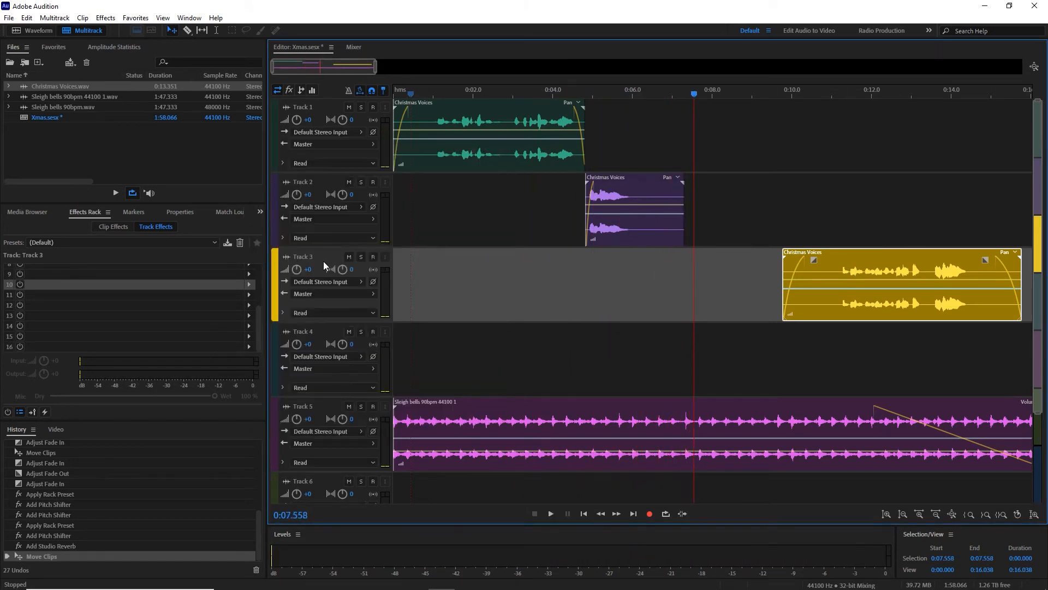
# Apply the Mark rack preset to Track 3.
pyautogui.scroll(3, 191, 308)
pyautogui.click(157, 243)
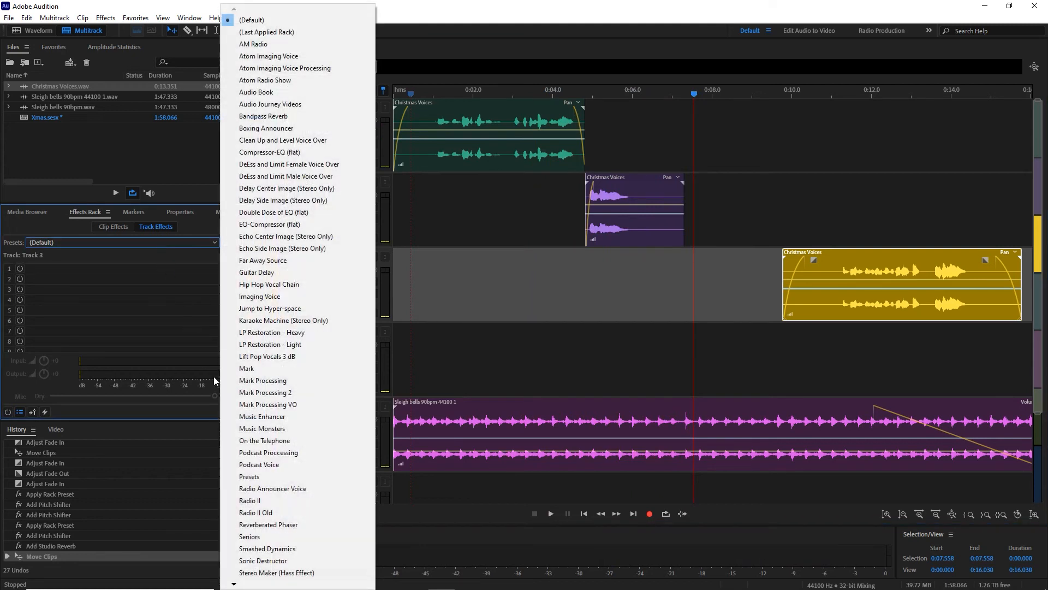
pyautogui.click(249, 367)
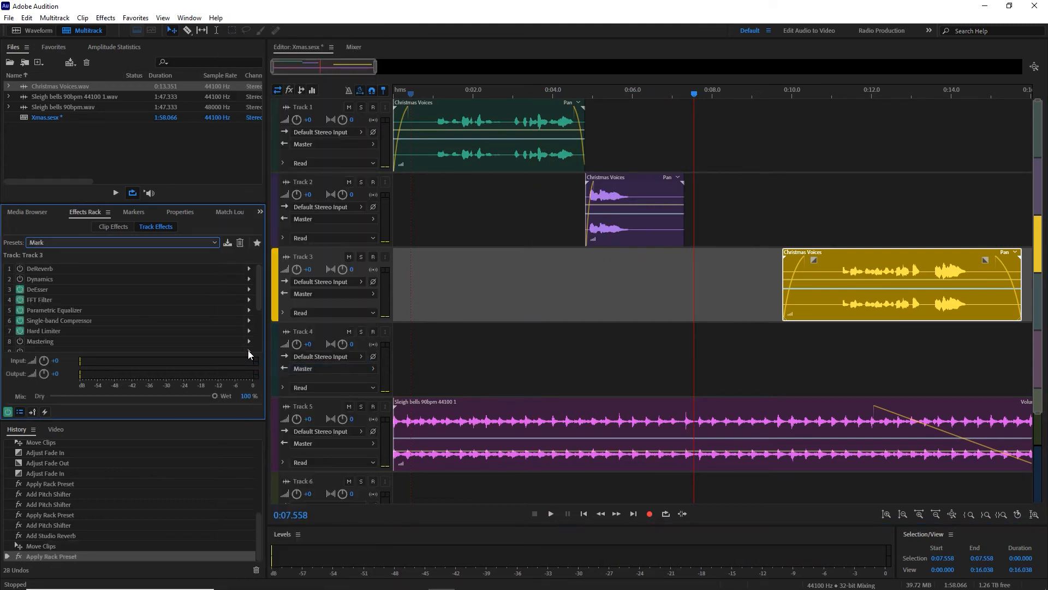
# Add a Pitch Shifter in slot 9 of Track 3 set to 3 semitones, and play the voice from about 10.9 s.
pyautogui.click(248, 352)
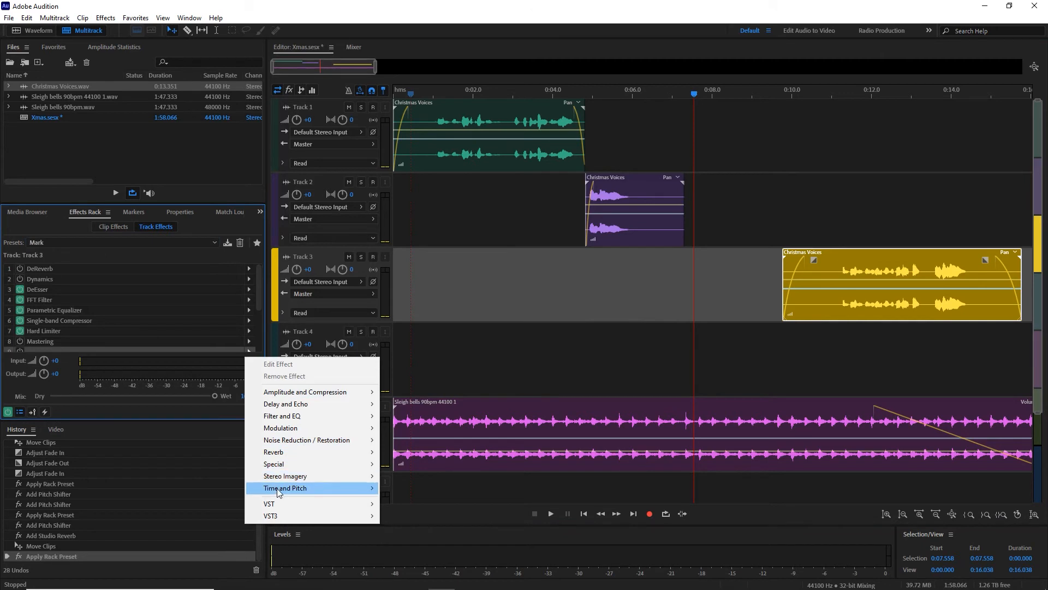
pyautogui.moveTo(279, 492)
pyautogui.click(424, 501)
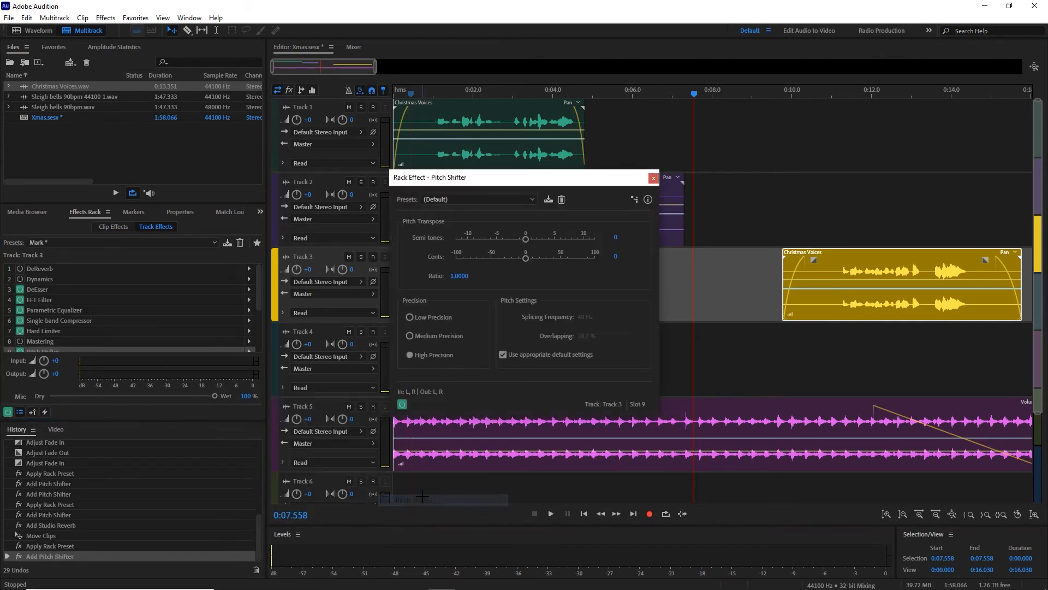
pyautogui.write('3')
pyautogui.press('Tab')
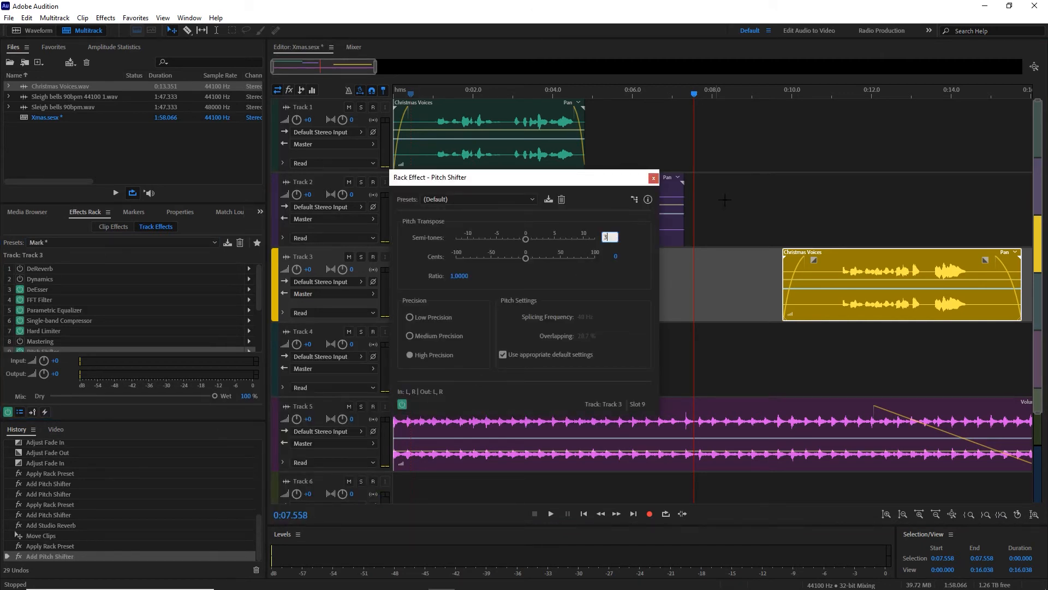
pyautogui.click(828, 93)
pyautogui.press('space')
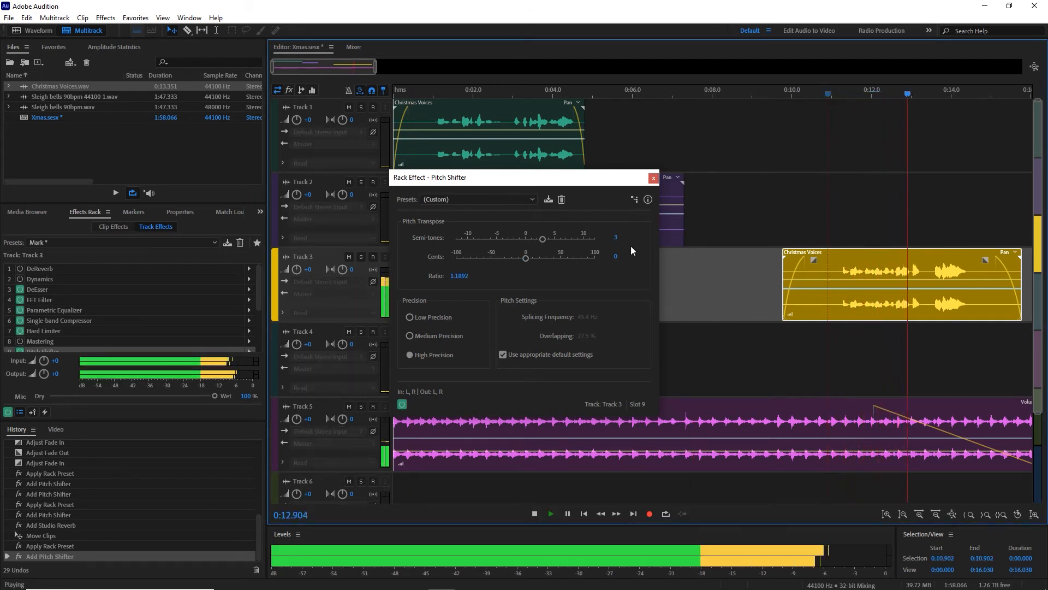
pyautogui.press('space')
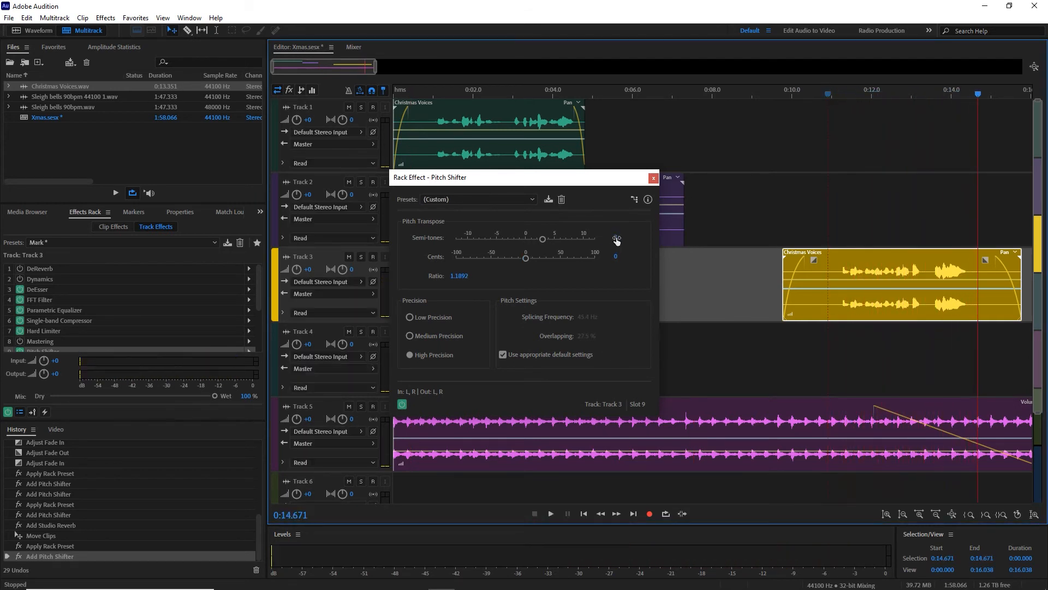
# Set the Track 3 Pitch Shifter to 5 semitones, play the Track 3 voice clip from its start, and close the effect settings.
pyautogui.click(611, 238)
pyautogui.write('5')
pyautogui.press('Tab')
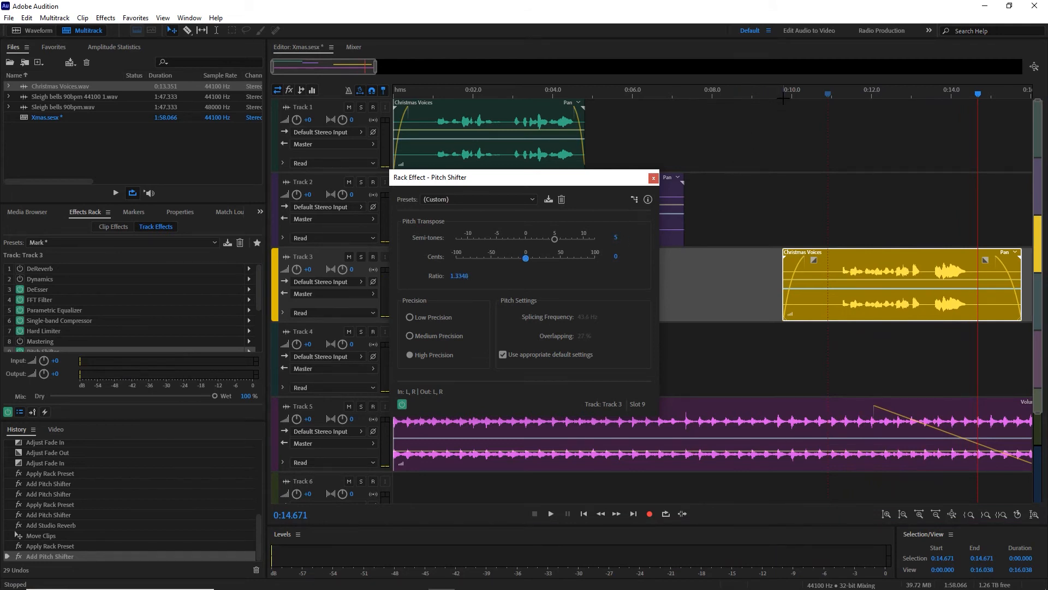
pyautogui.click(785, 99)
pyautogui.press('space')
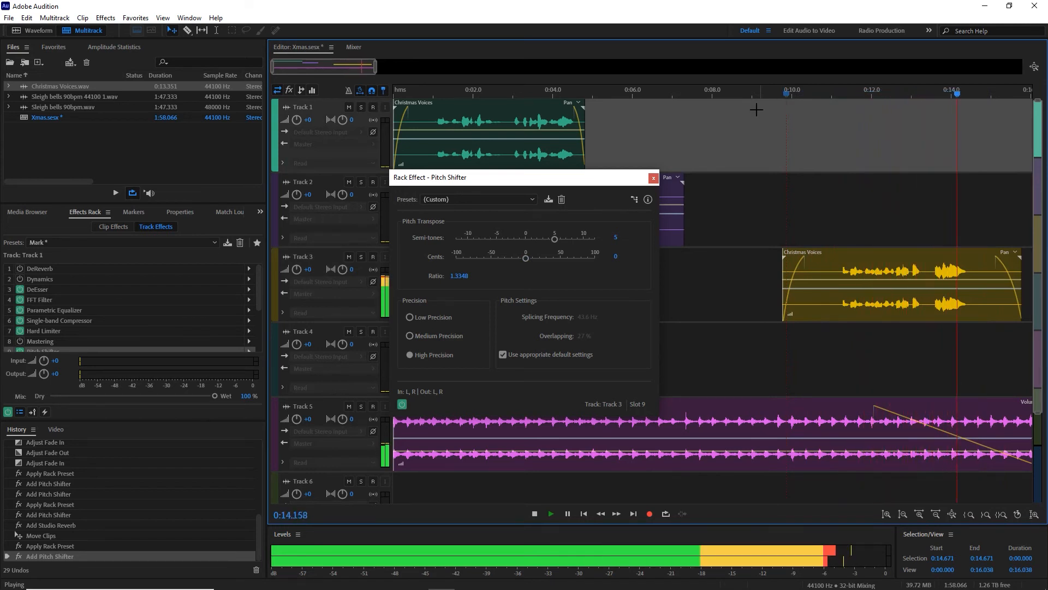
pyautogui.click(653, 178)
pyautogui.press('space')
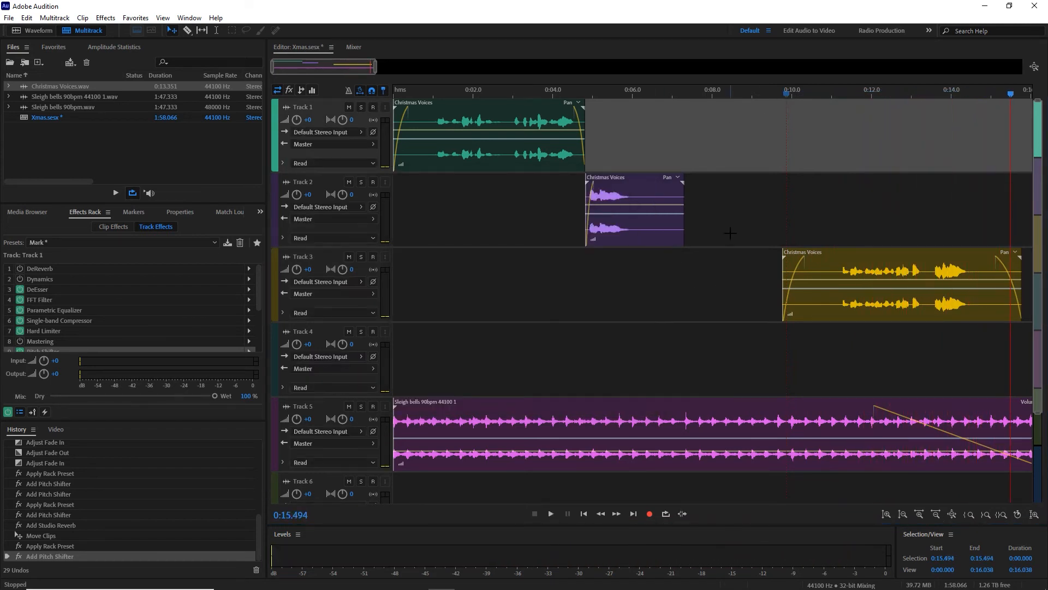
# Mix down the entire session to a new file.
pyautogui.rightClick(730, 234)
pyautogui.moveTo(815, 347)
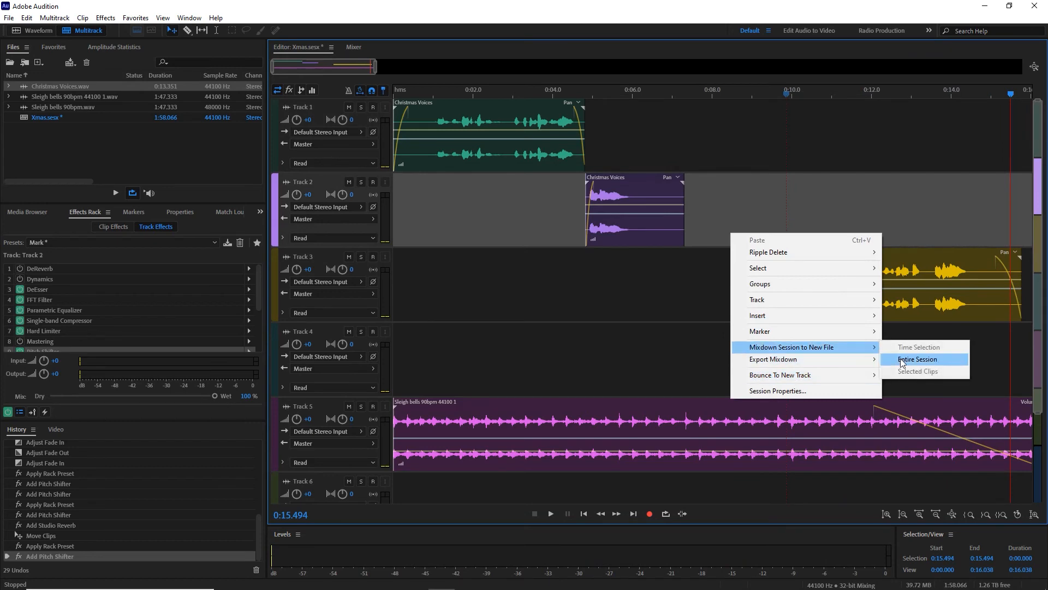
pyautogui.click(917, 359)
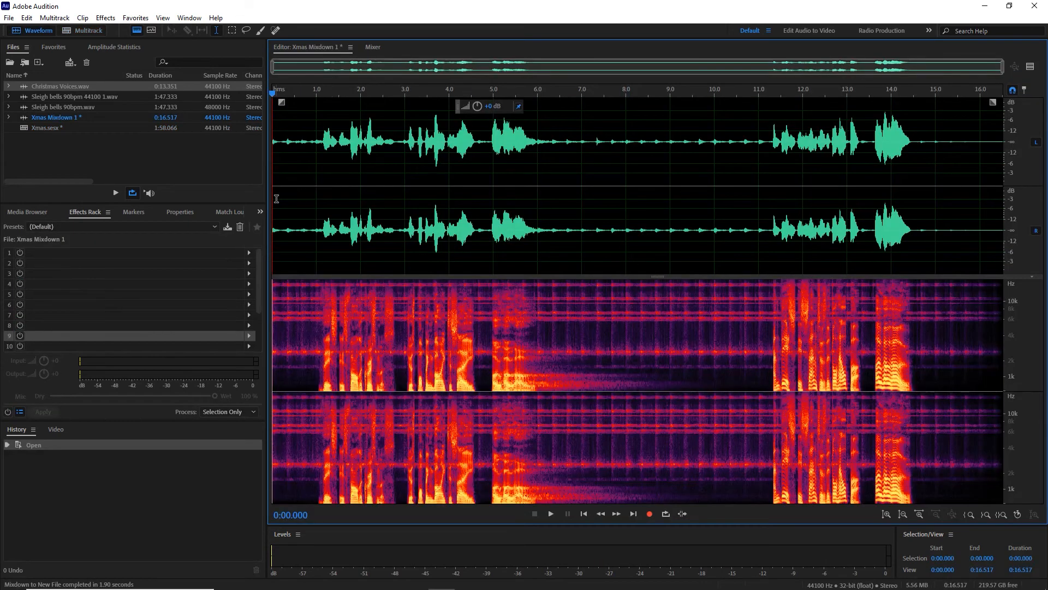
# Play the mixdown file from the beginning through to its end.
pyautogui.moveTo(277, 198); pyautogui.dragTo(257, 195)
pyautogui.click(292, 187)
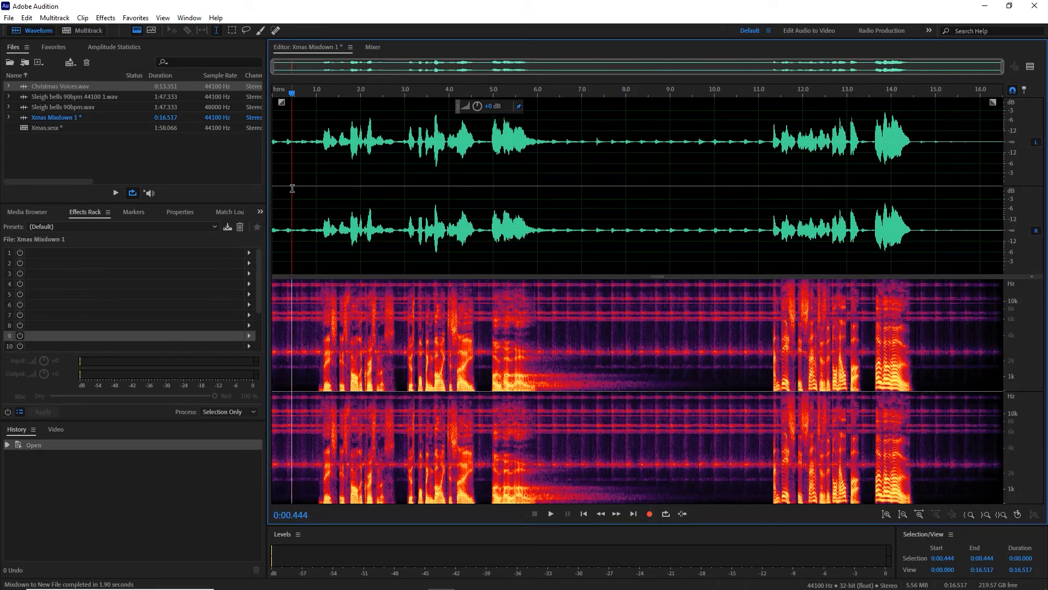
pyautogui.press('Home')
pyautogui.press('space')
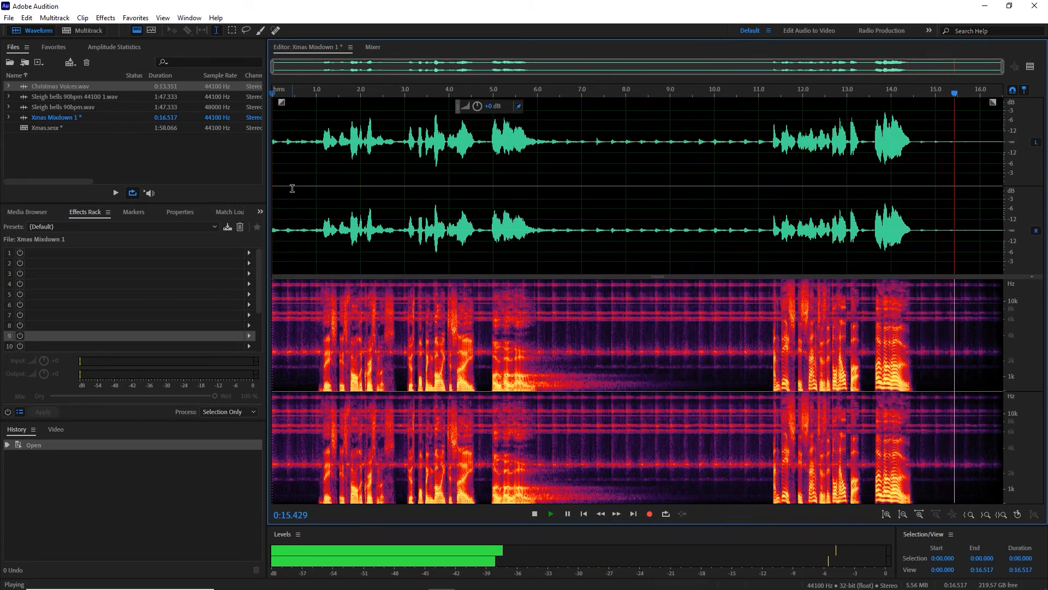
pyautogui.press('space')
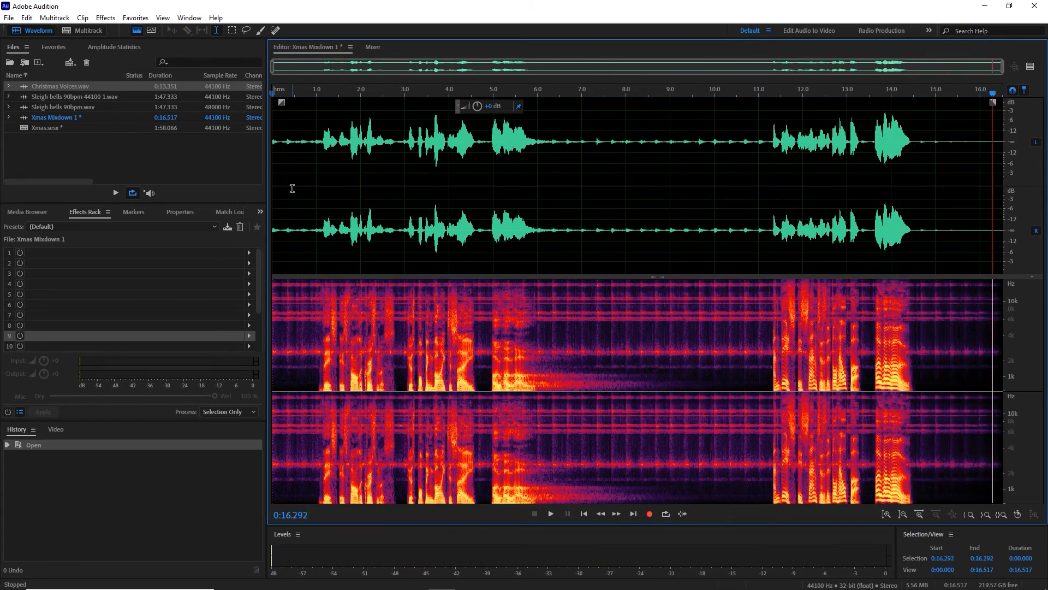